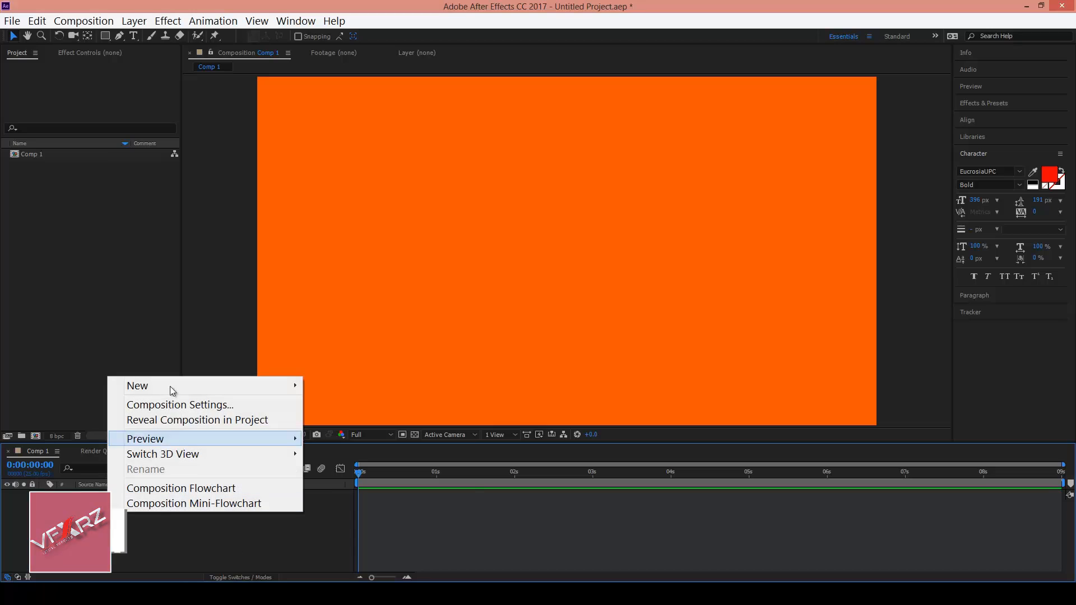
Step: Create a black 1920 x 1080 solid layer and apply the Trapcode Tao effect to it
mouse_move(182, 379)
click(399, 422)
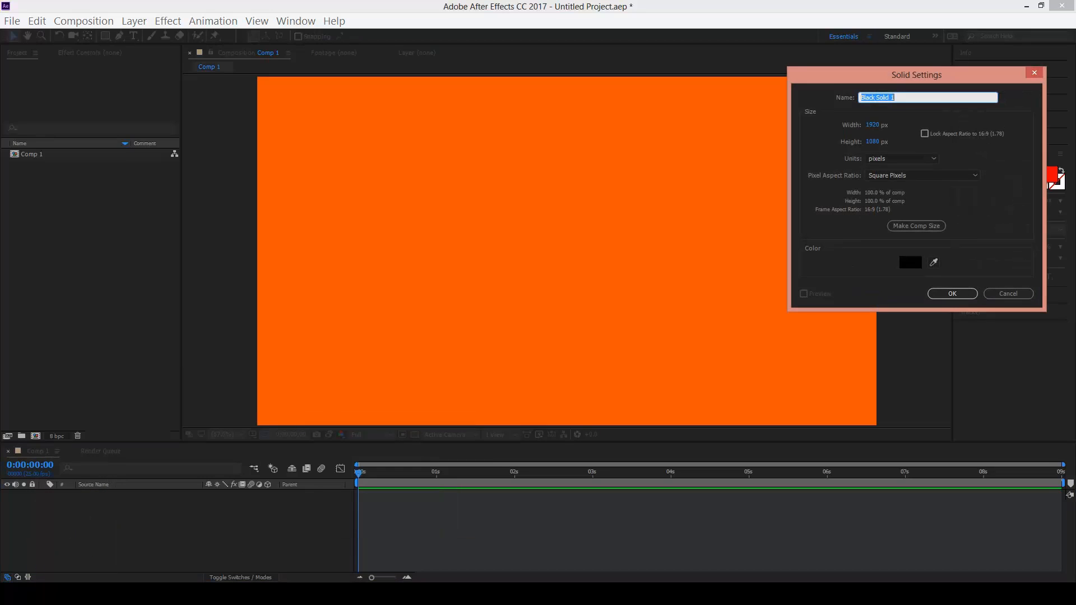
click(946, 295)
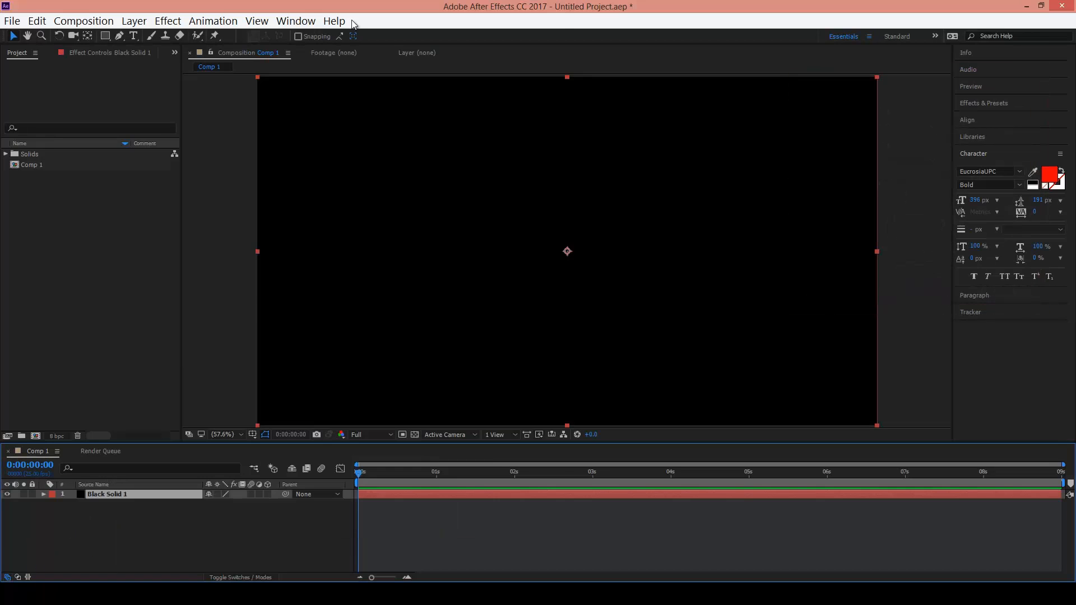
click(168, 20)
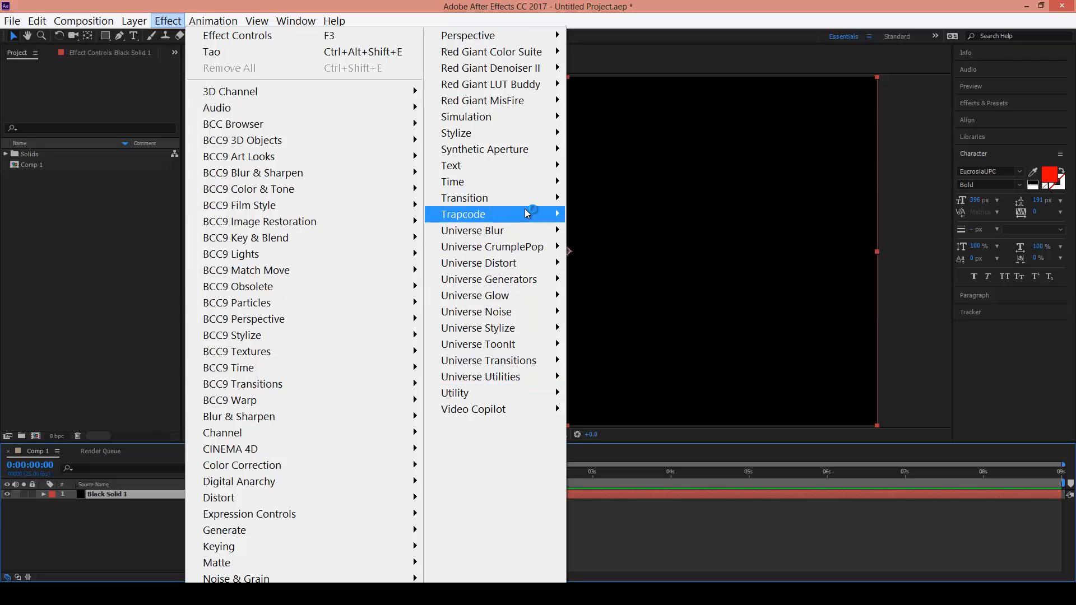
mouse_move(525, 212)
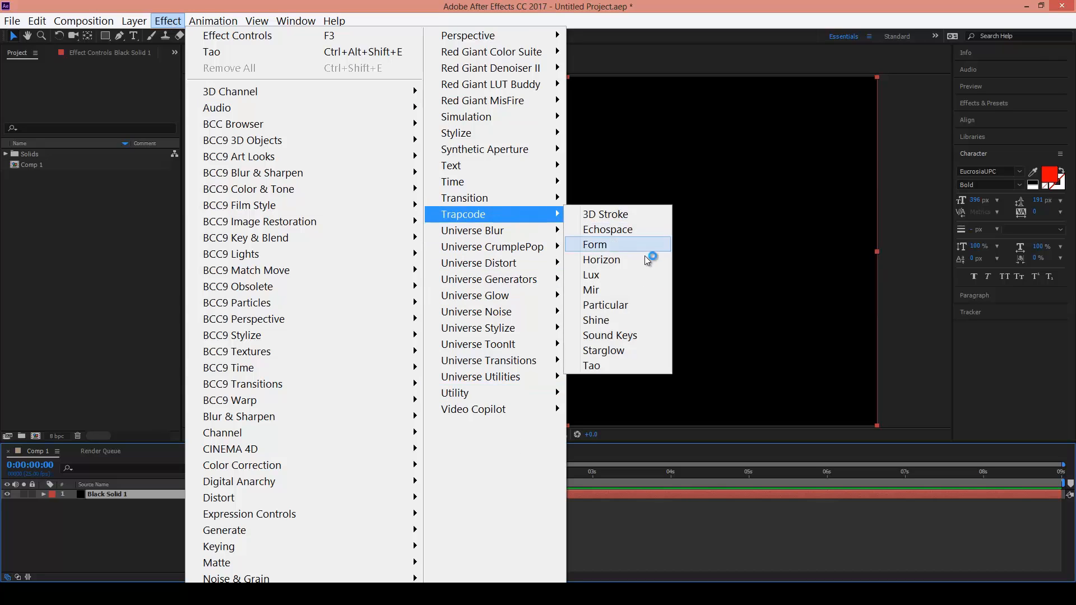
click(608, 365)
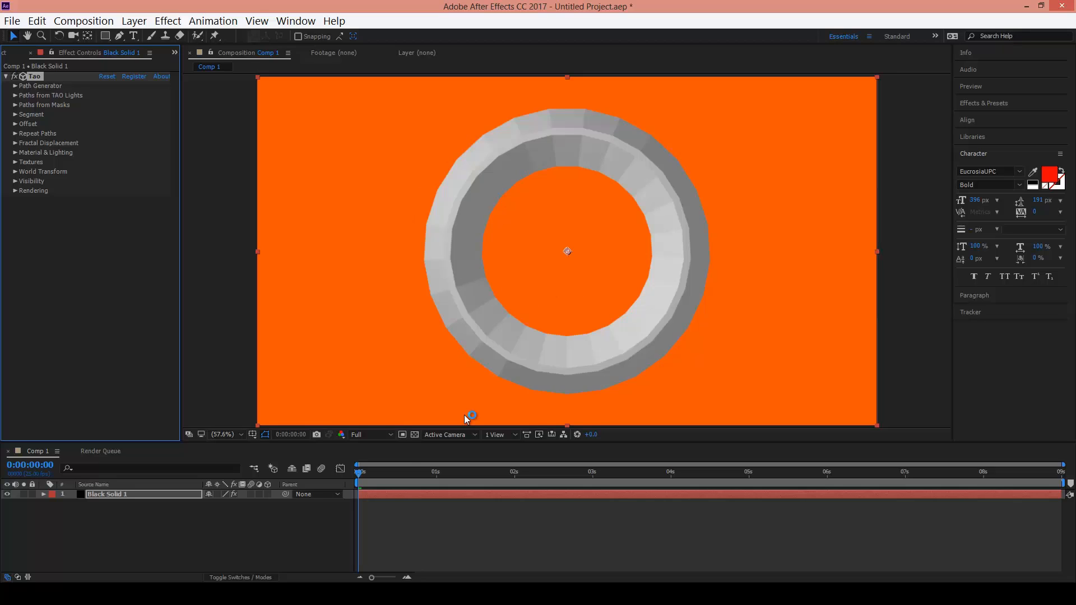
Step: Add a two-node camera with a 35 mm focal length and orbit it to show the ring from the side
right_click(220, 538)
mouse_move(306, 405)
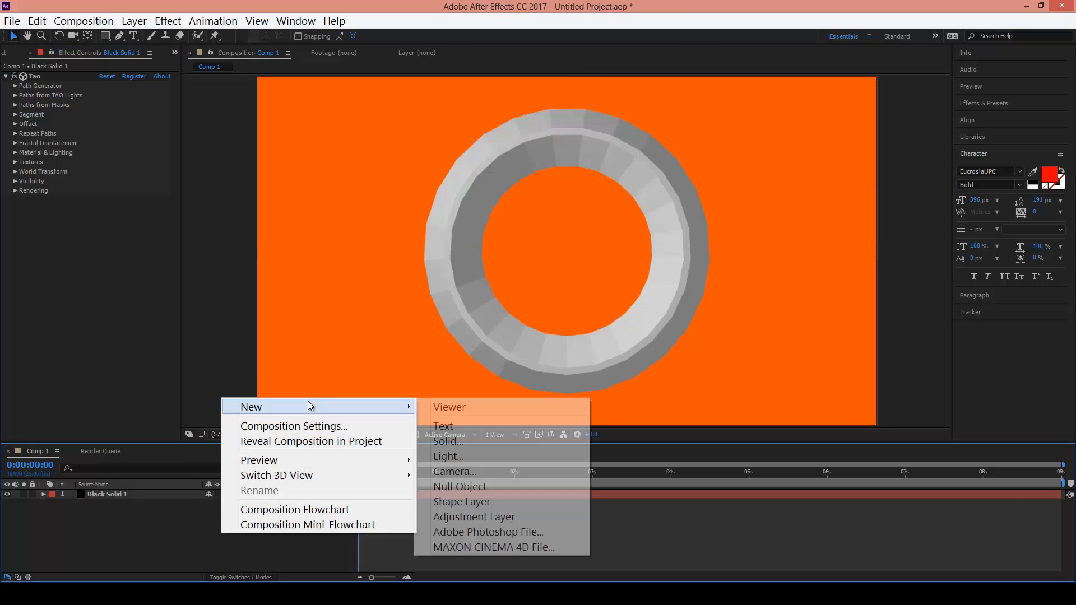
click(497, 476)
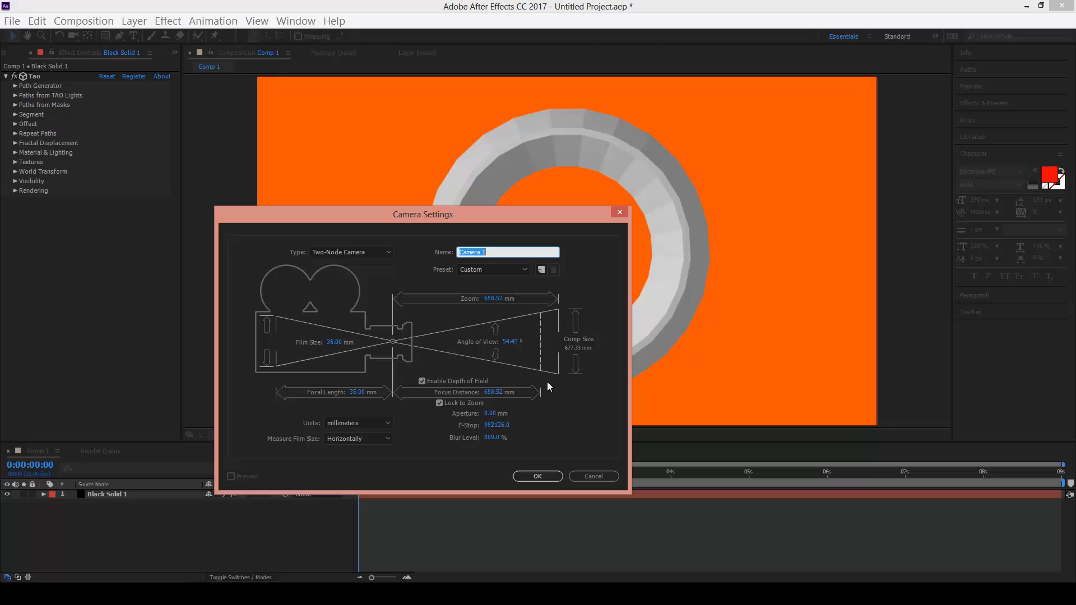
click(550, 476)
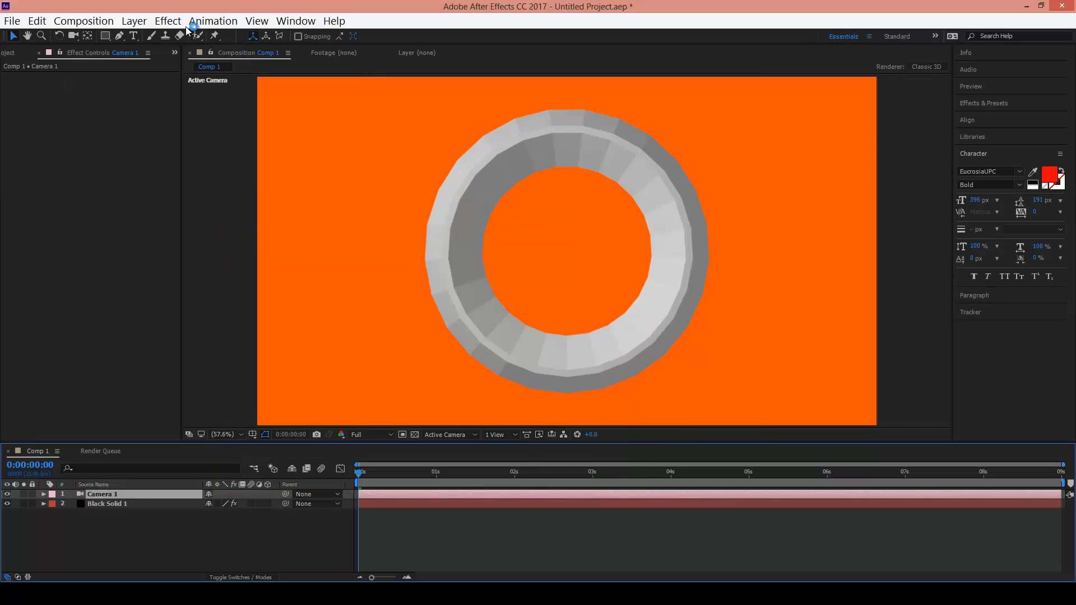
click(73, 35)
drag(487, 220, 555, 246)
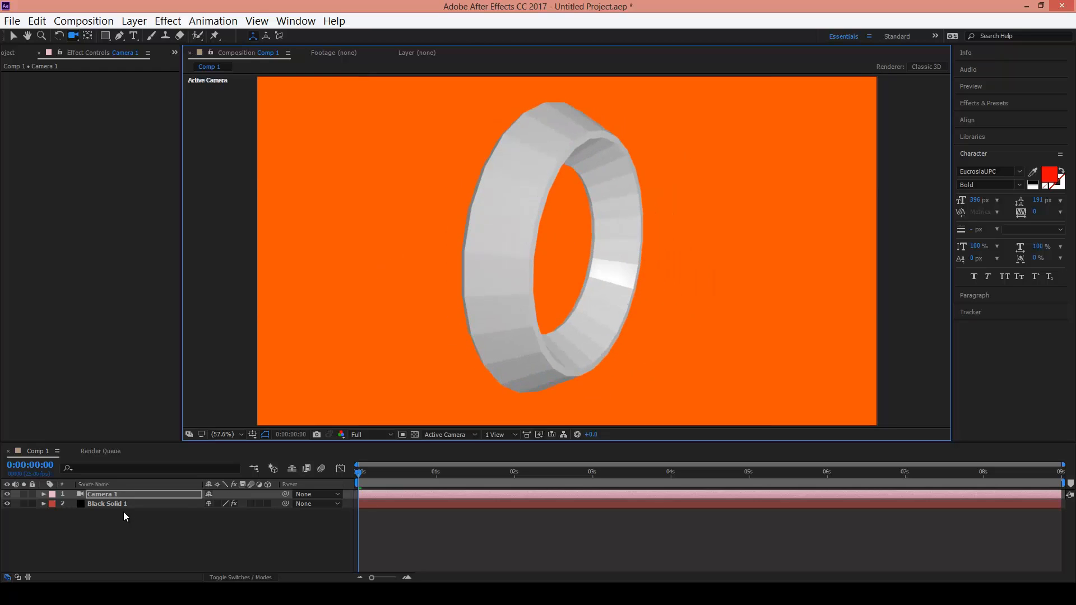
Step: Expand the Segment settings of the Tao effect on the black solid and review the available segment modes
click(120, 503)
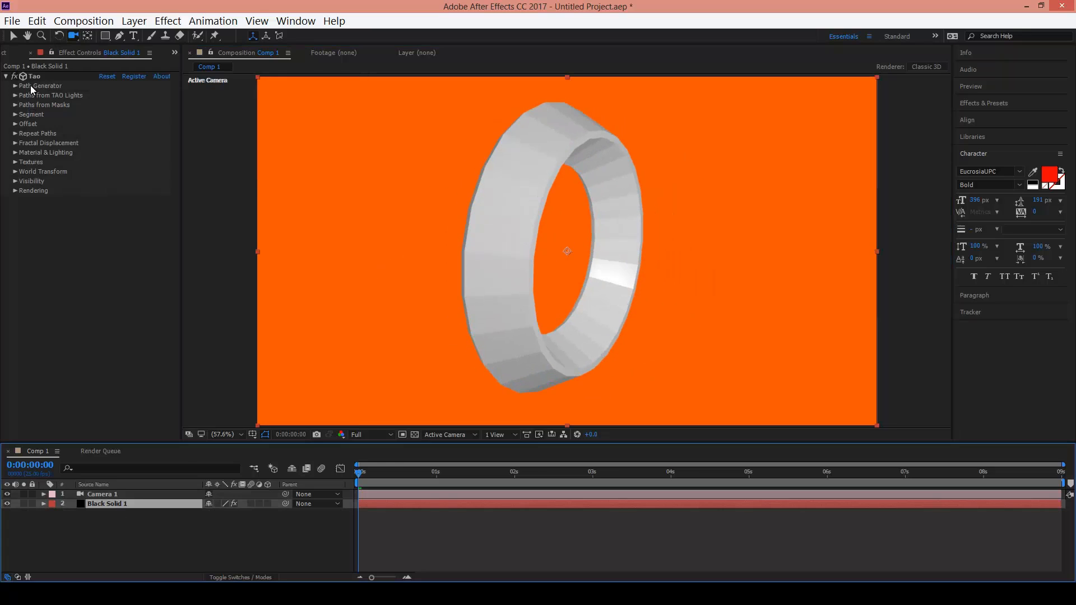
click(35, 117)
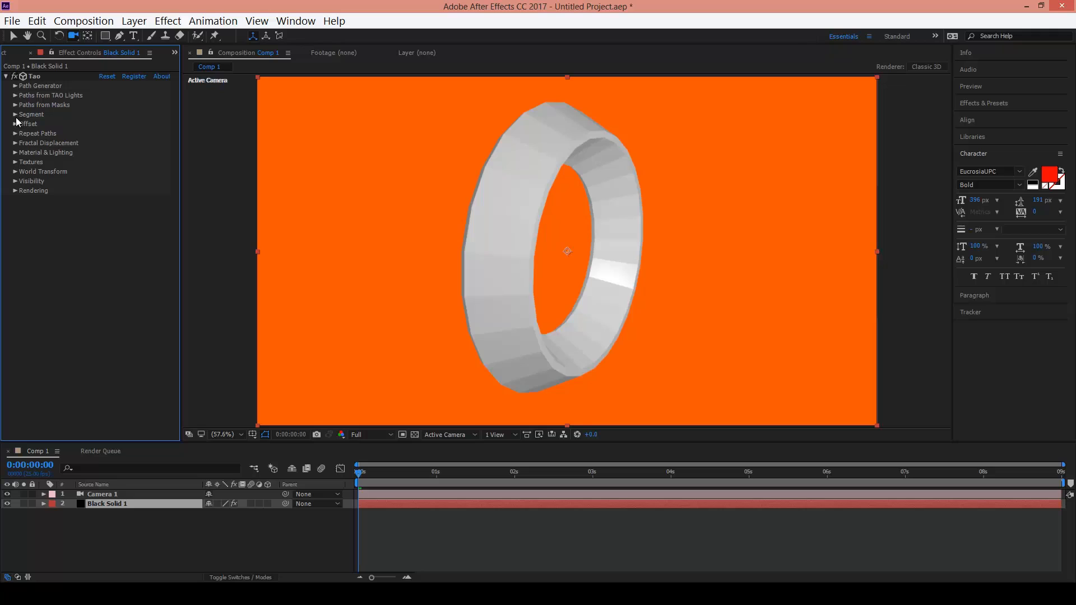
click(16, 115)
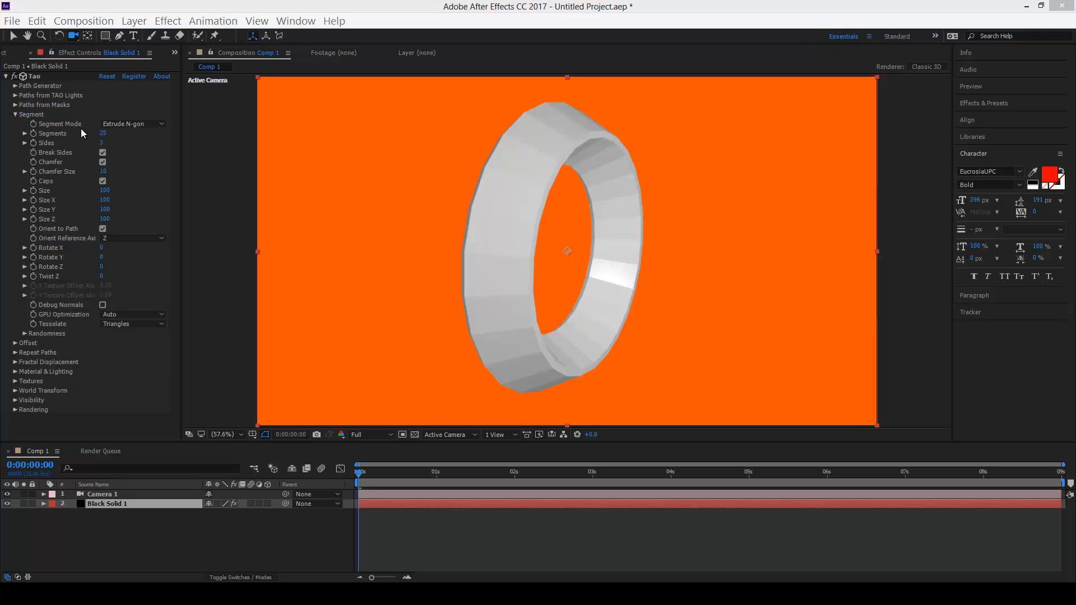
click(129, 124)
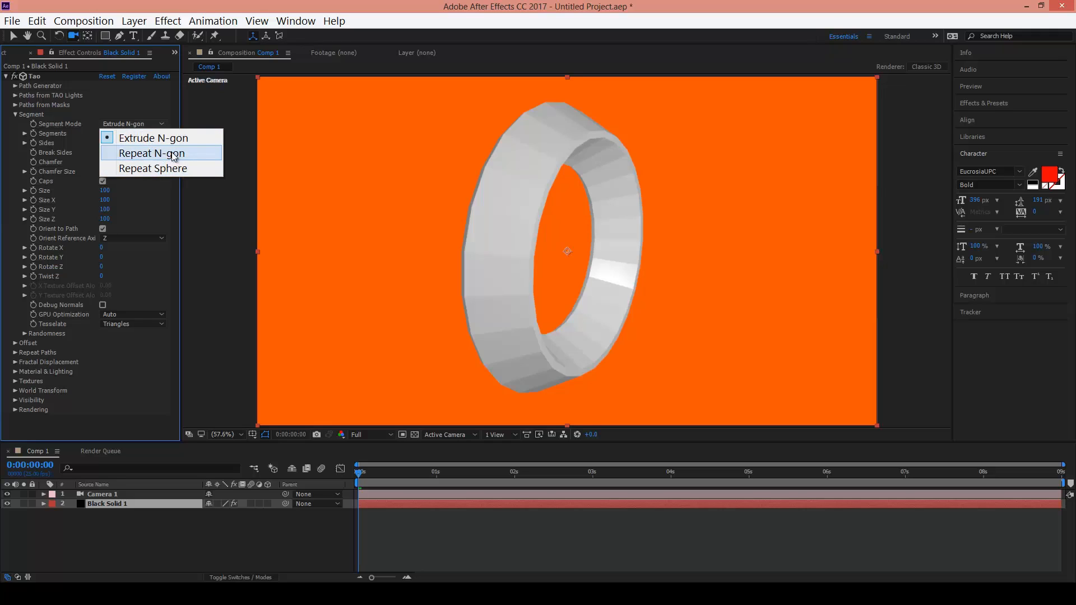
click(138, 104)
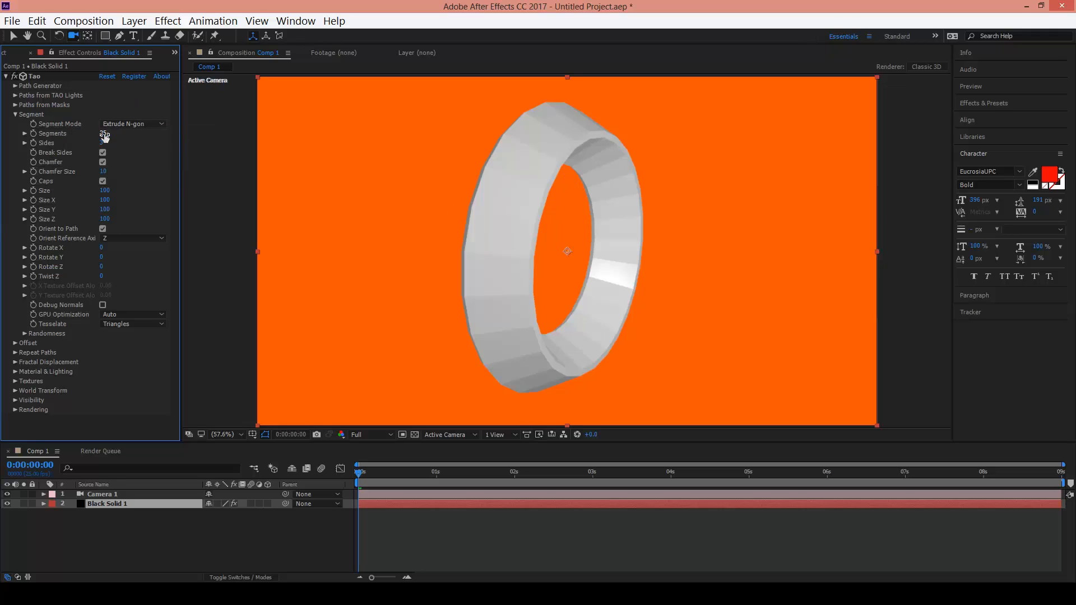
Step: Set the extruded ring's Segments to 3 and turn off Break Sides to form a triangular frame
drag(104, 136, 85, 139)
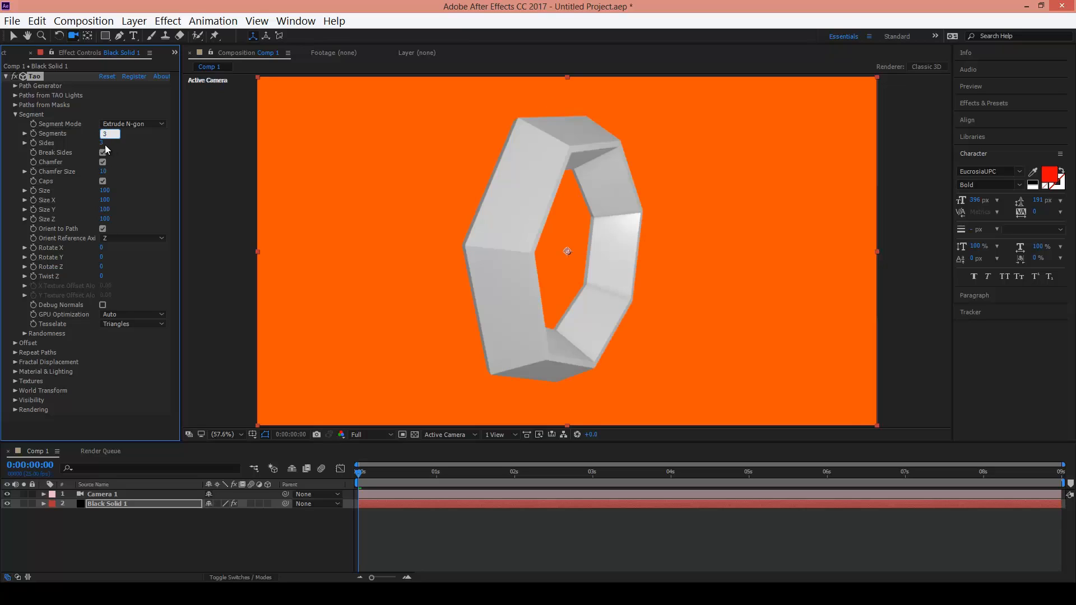
click(103, 153)
drag(594, 286, 511, 251)
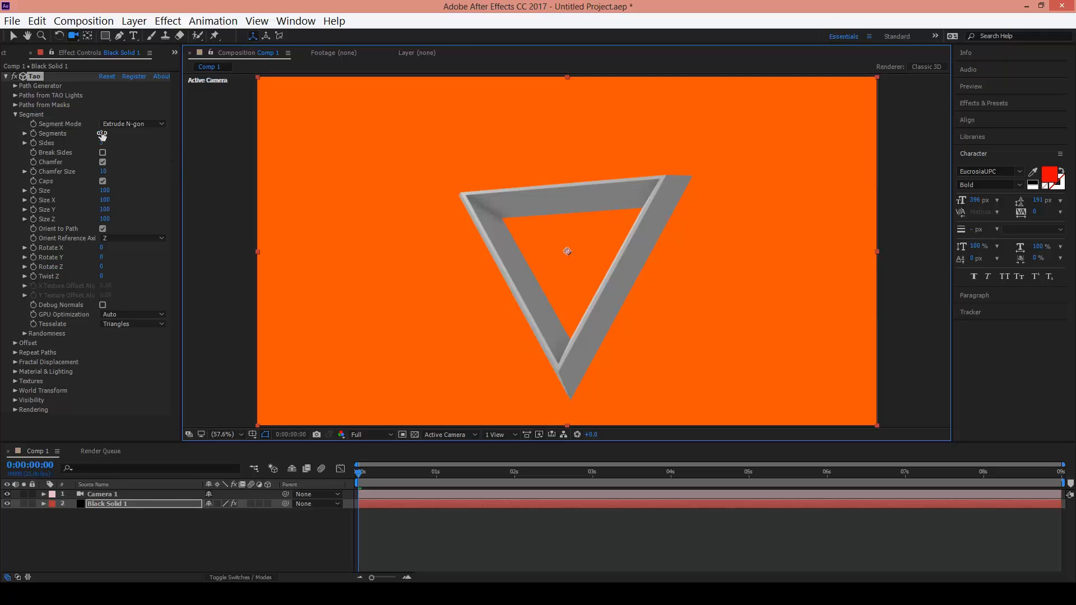
Step: Smooth the ring by trying 173 segments and settling on 48, with the camera orbited around it
drag(102, 135, 178, 133)
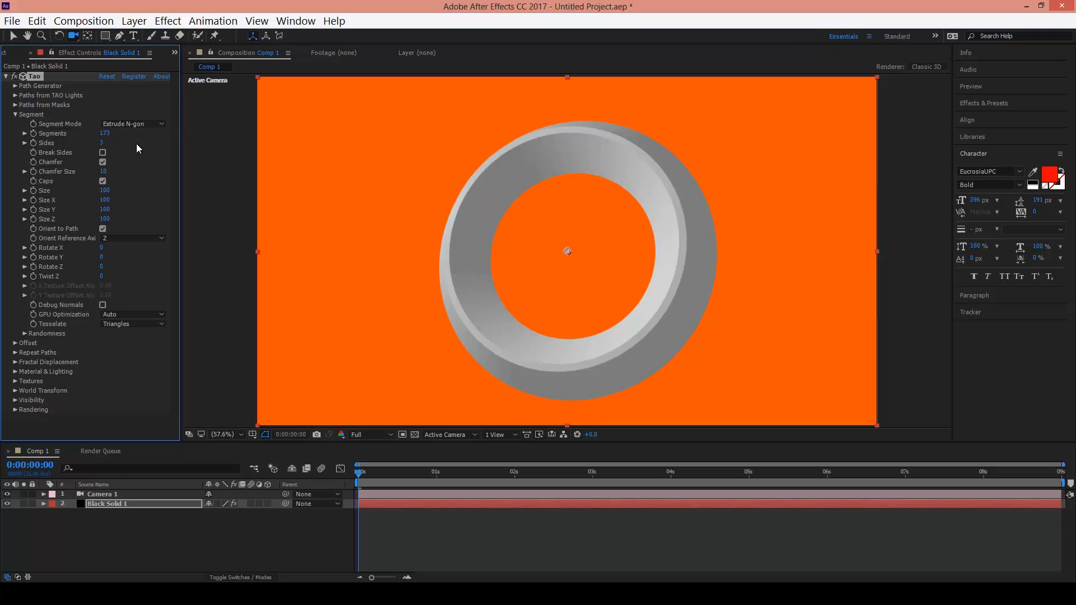
drag(99, 136, 197, 127)
drag(529, 138, 485, 273)
key(ctrl+z)
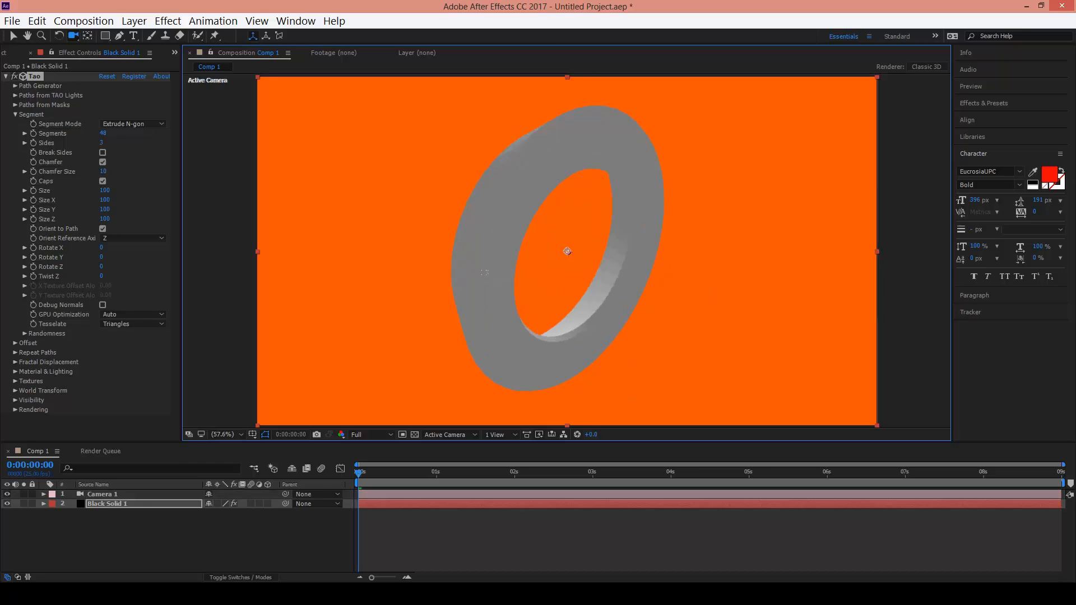
drag(607, 223, 700, 235)
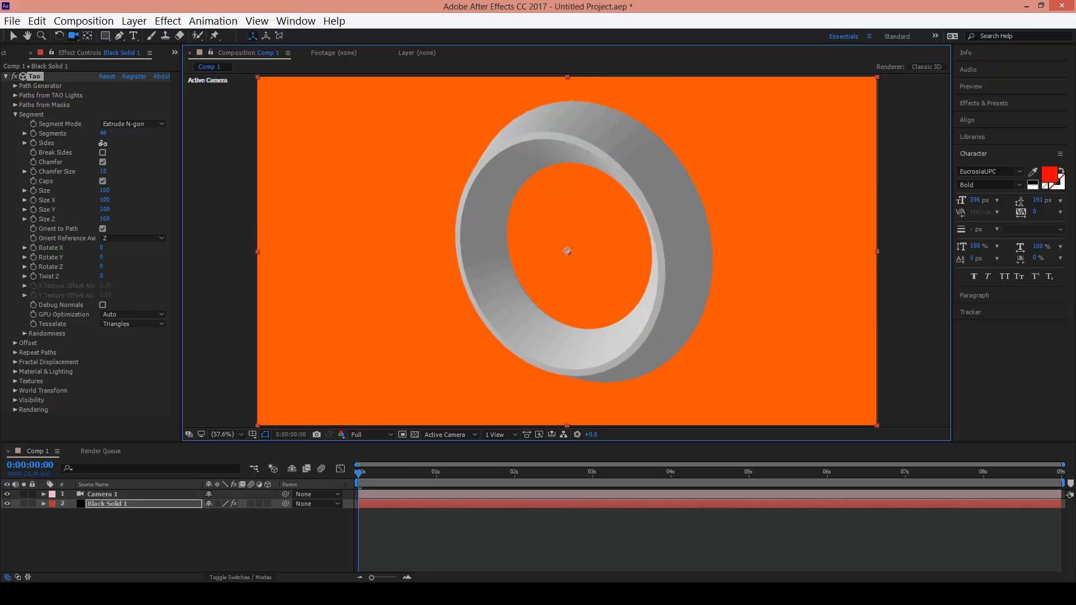
Step: Round the ring's cross-section by increasing its Sides, settling on 15
drag(103, 144, 286, 152)
drag(617, 171, 768, 175)
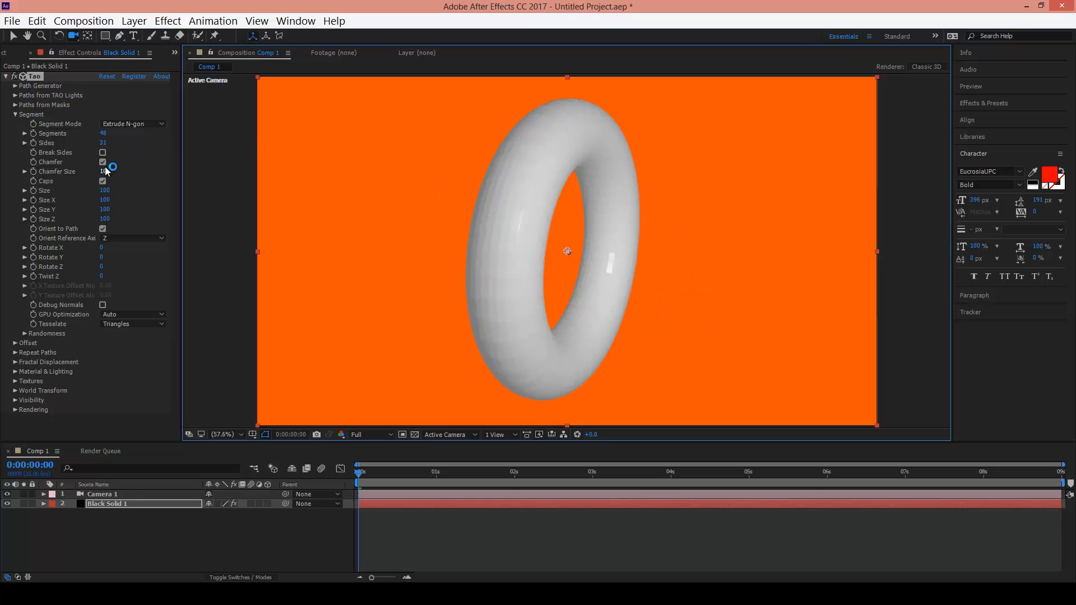
drag(107, 146, 29, 157)
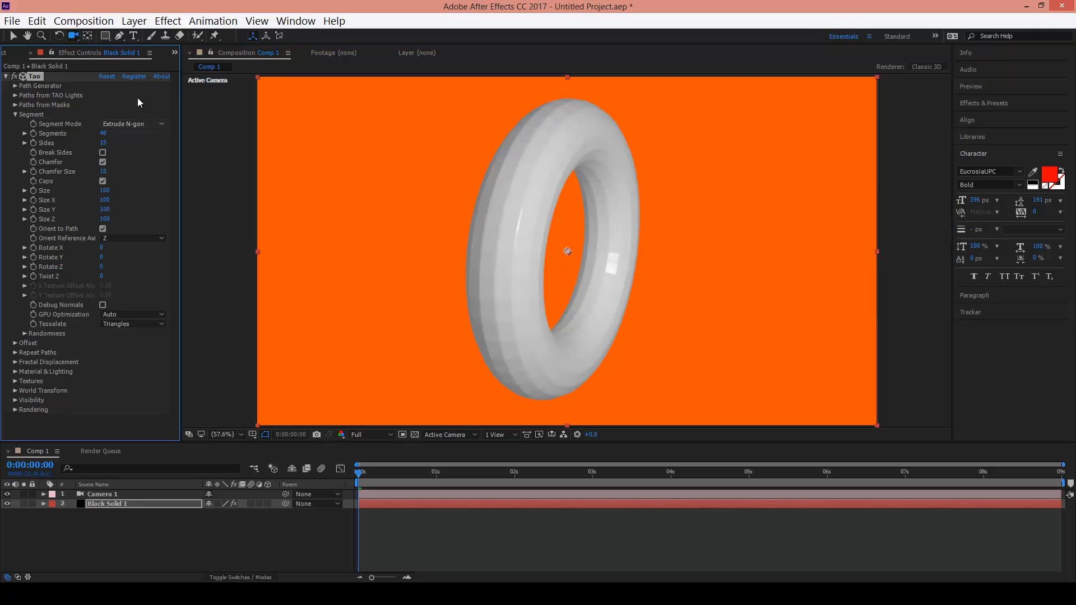
Step: Reset the Tao effect to its defaults and change the Segment Mode to Repeat N-gon
click(105, 78)
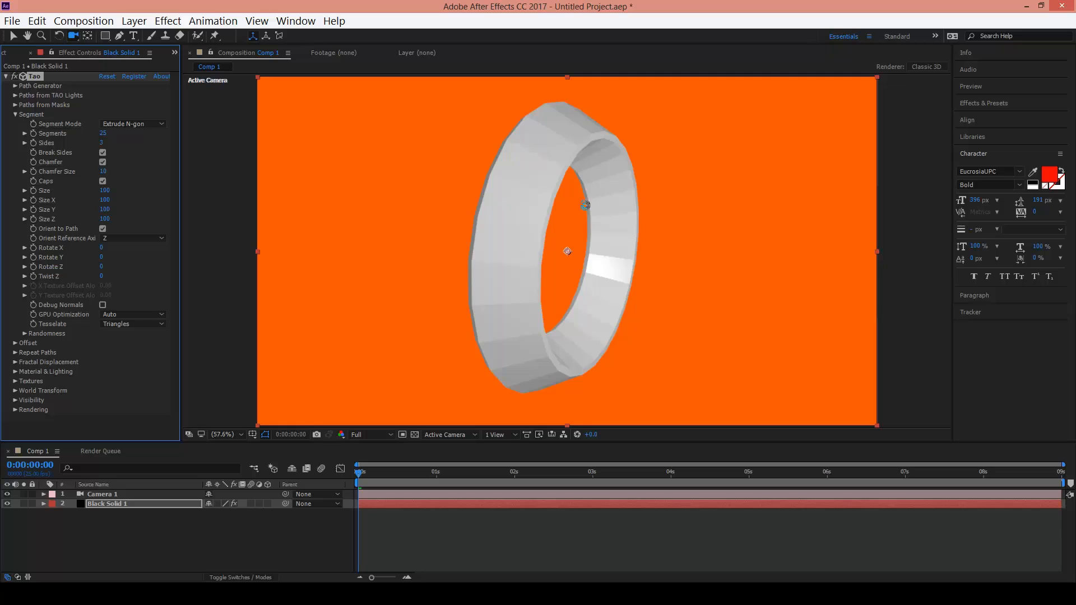
click(162, 124)
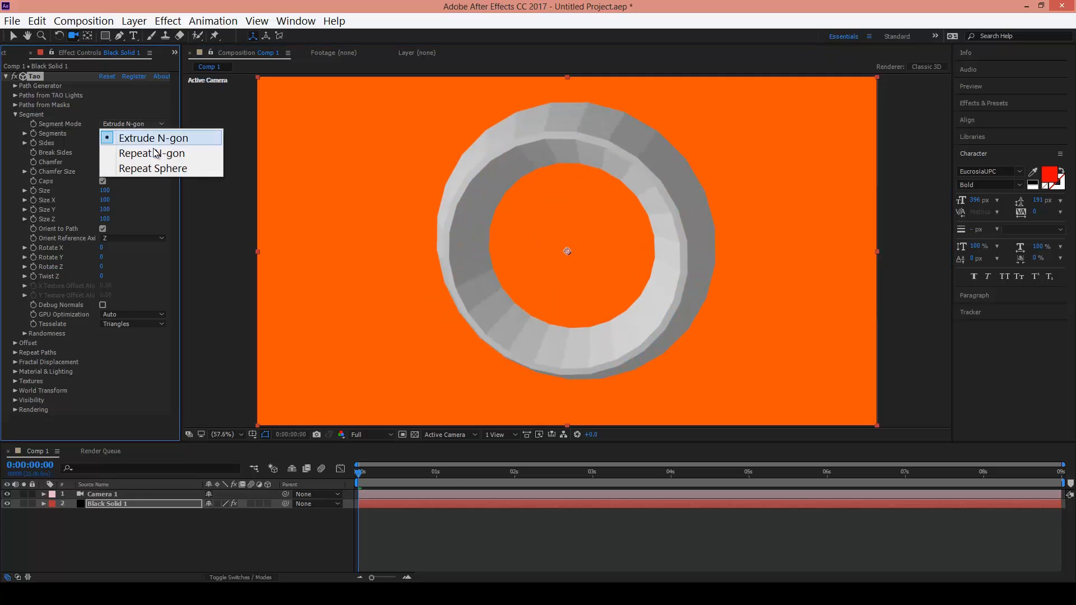
click(194, 154)
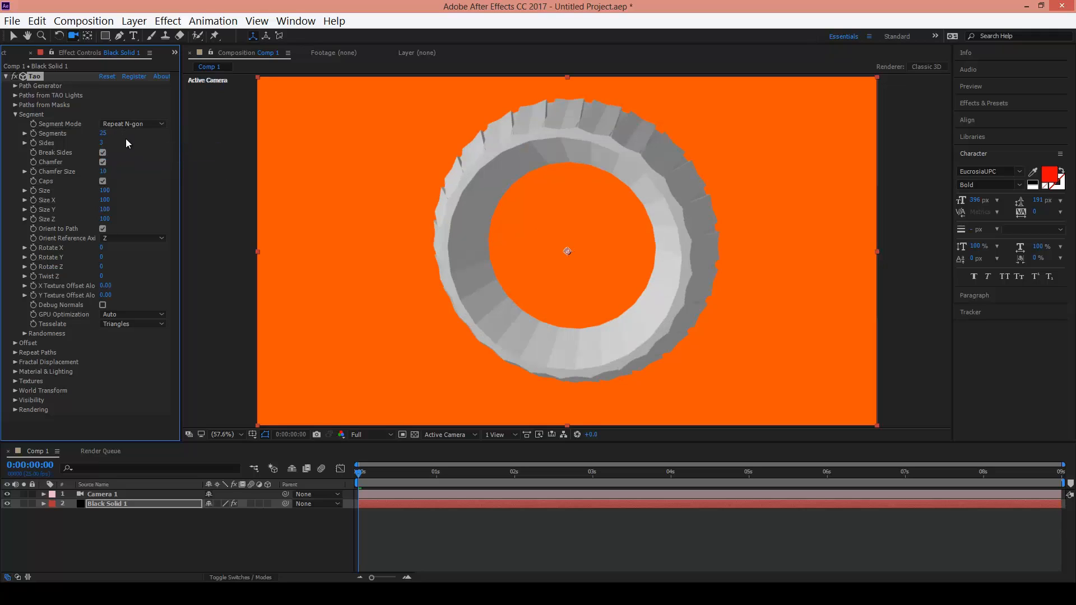
Step: Reduce the repeated N-gon Segments to 8 and orbit the camera around the separate pieces
drag(103, 140, 95, 136)
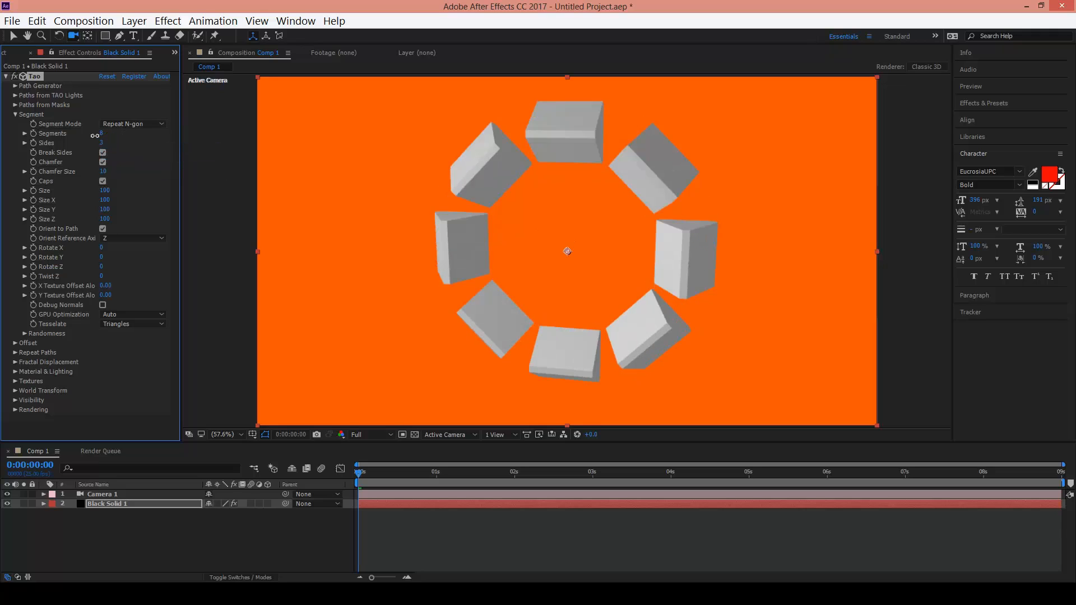
drag(609, 179, 589, 192)
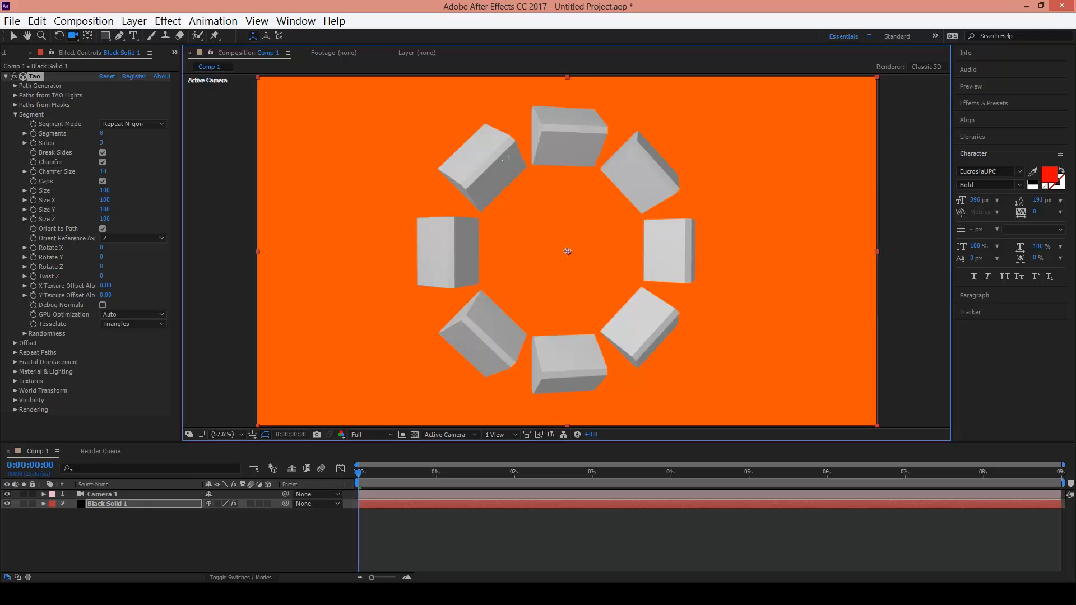
drag(591, 150, 553, 141)
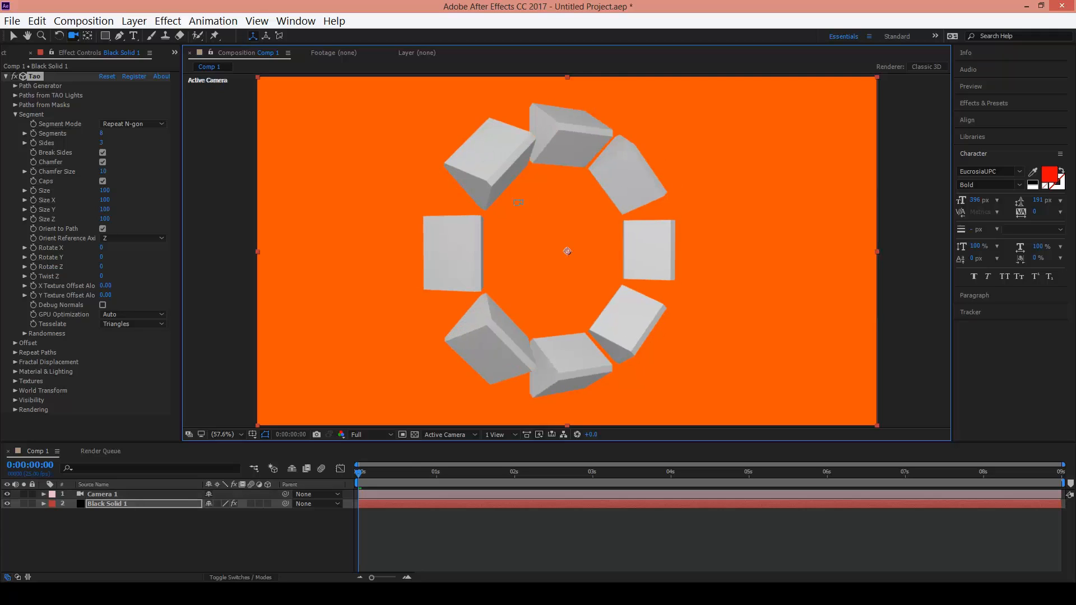
drag(518, 202, 201, 211)
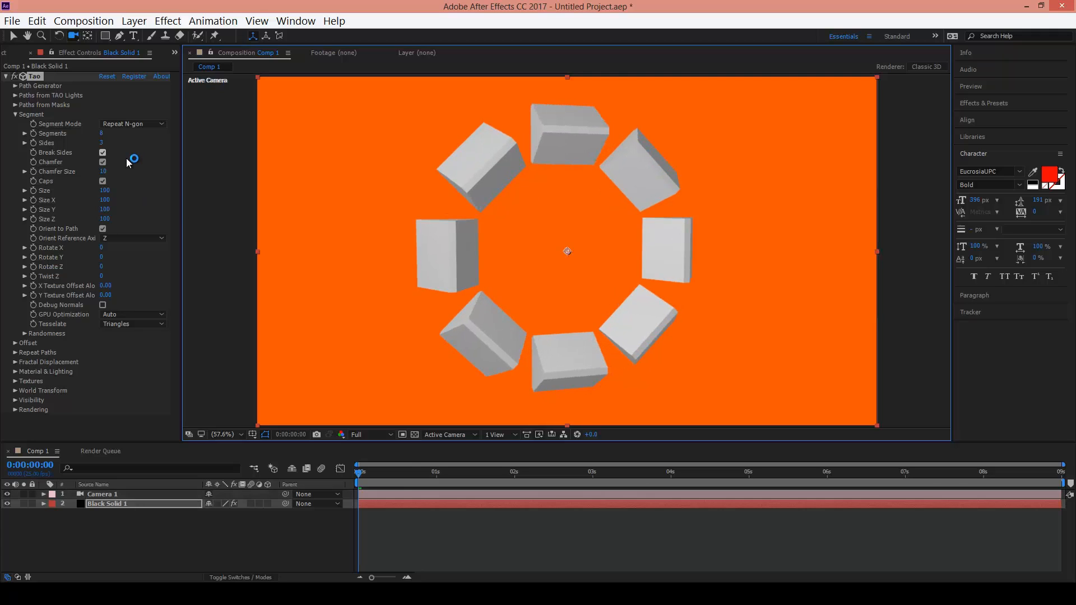
Step: Set the repeated N-gons to 27 Sides and 48 Segments so they form a dense ribbed ring
drag(101, 143, 246, 144)
drag(644, 163, 447, 186)
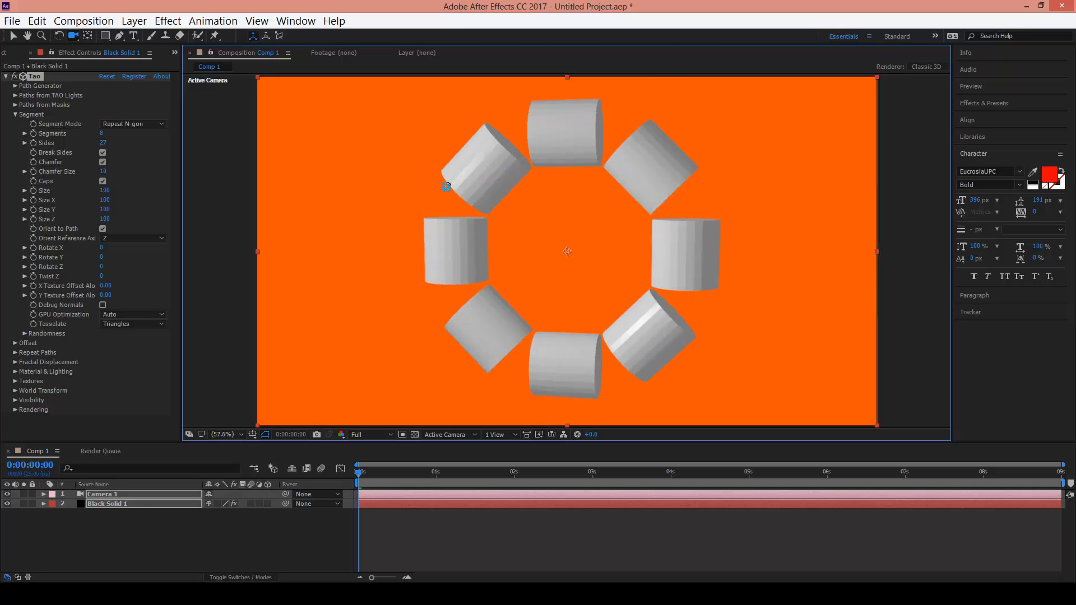
drag(104, 133, 260, 128)
drag(182, 138, 128, 137)
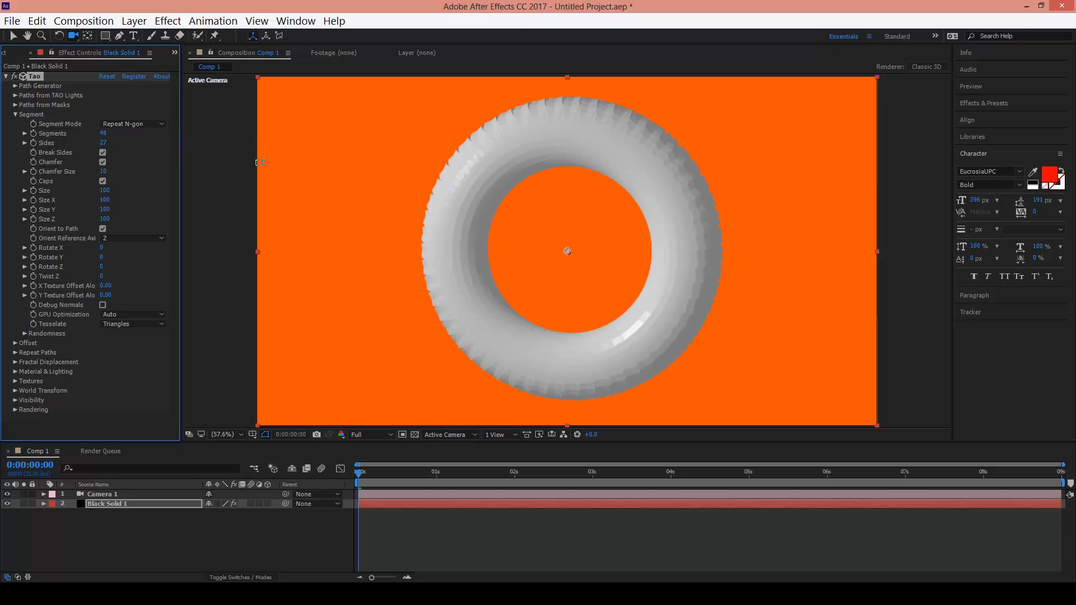
drag(478, 171, 450, 186)
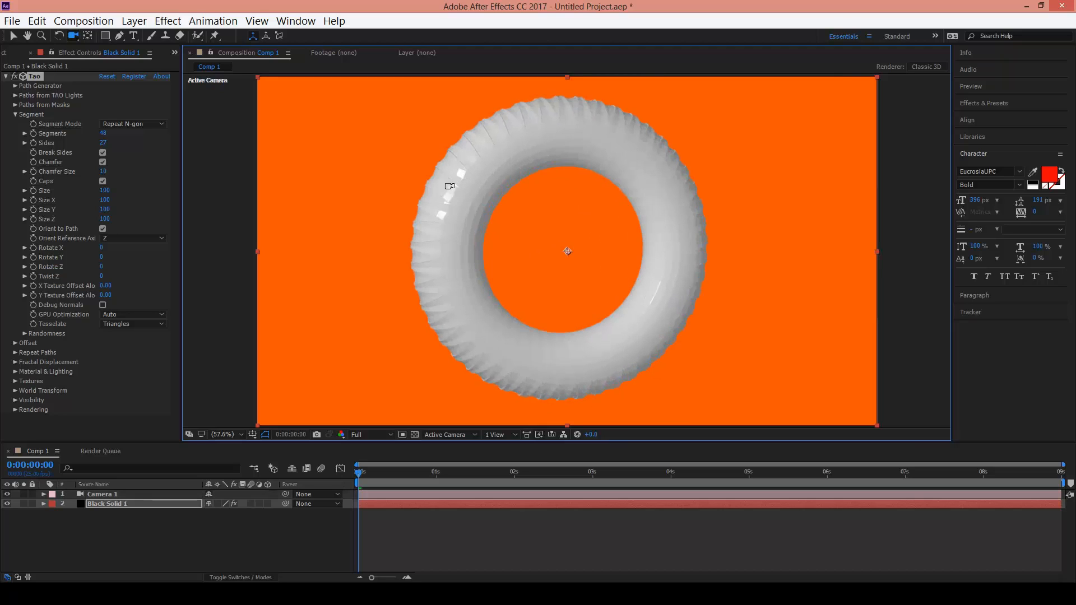
Step: Change the Segment Mode to Repeat Sphere and reduce Segments to 7
click(157, 124)
click(150, 169)
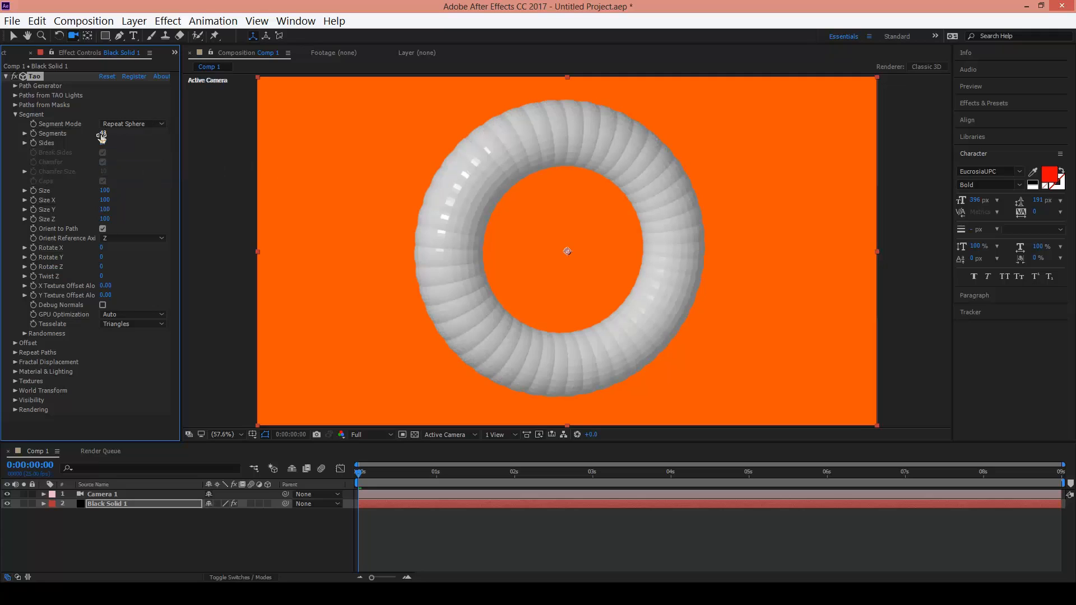
drag(101, 136, 73, 130)
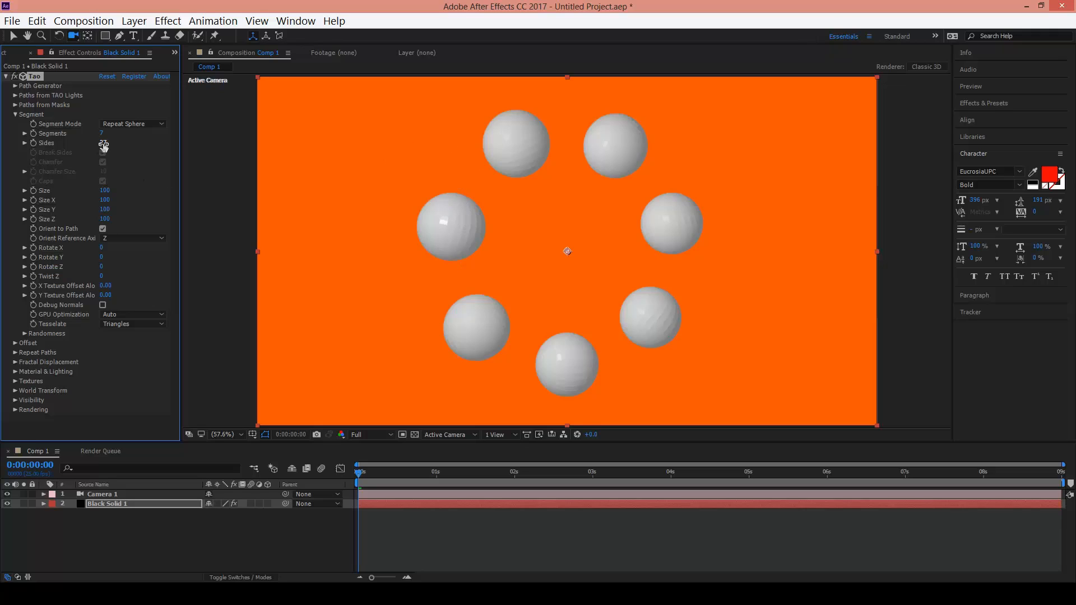
Step: Reduce the repeated spheres' Sides to 3 for a faceted shape and orbit the camera around them
drag(103, 143, 3, 131)
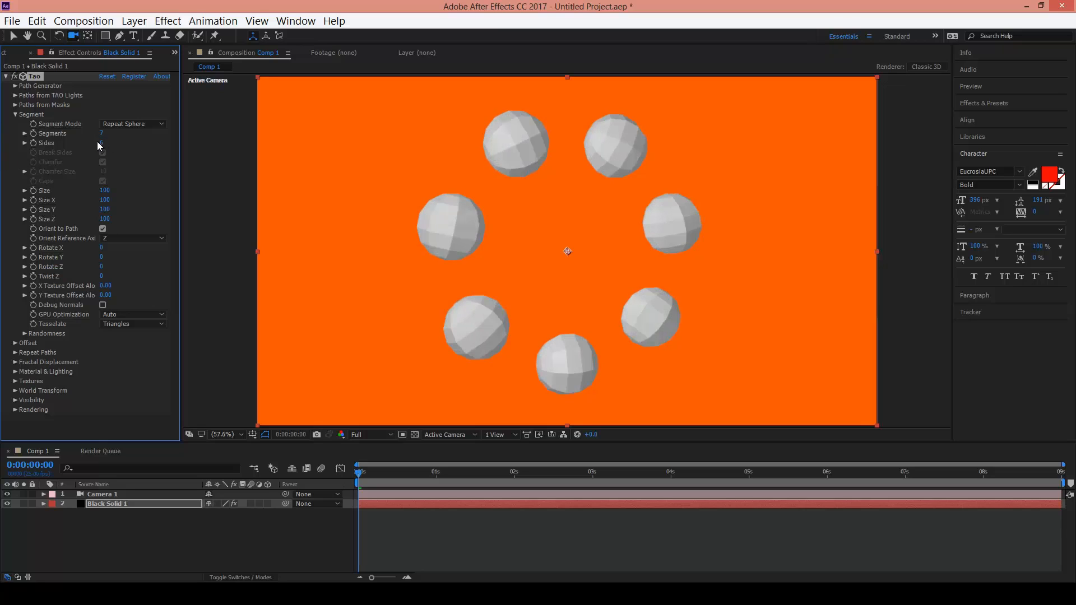
drag(79, 144, 67, 144)
drag(496, 260, 515, 193)
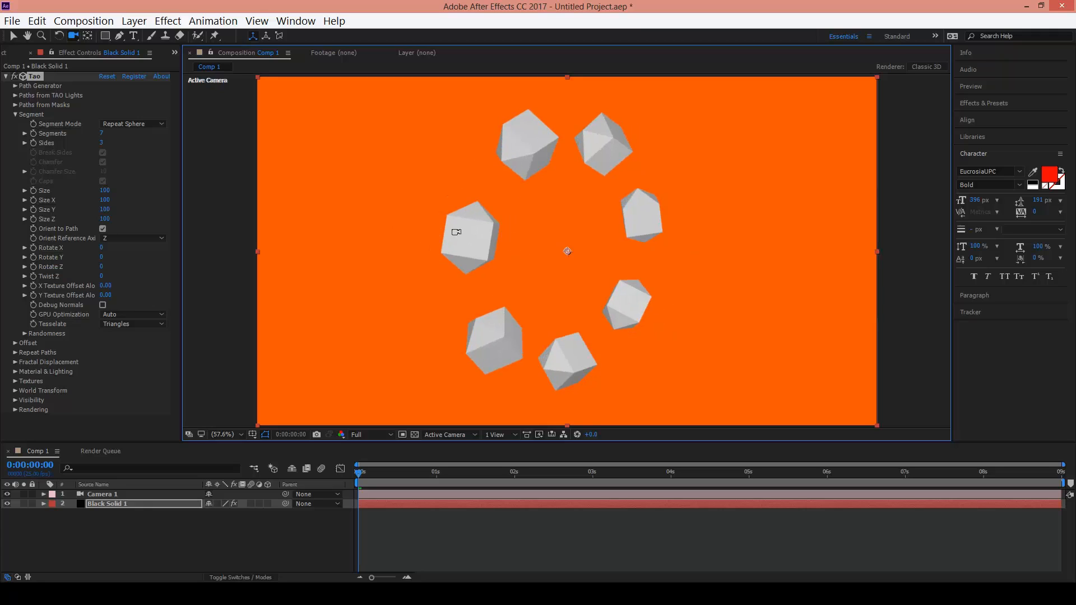
Step: Raise the repeated spheres to 7 Sides and 13 Segments and orbit the camera around the ring
drag(561, 241, 493, 230)
mouse_move(103, 142)
mouse_down()
mouse_move(130, 147)
mouse_move(129, 132)
mouse_move(106, 132)
mouse_up()
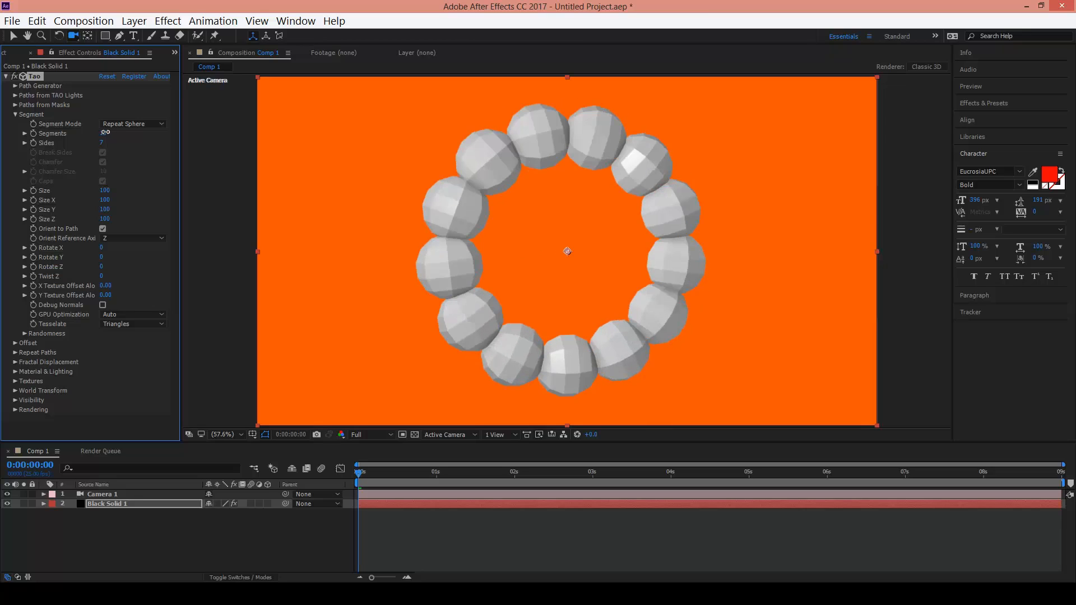
drag(467, 256, 312, 247)
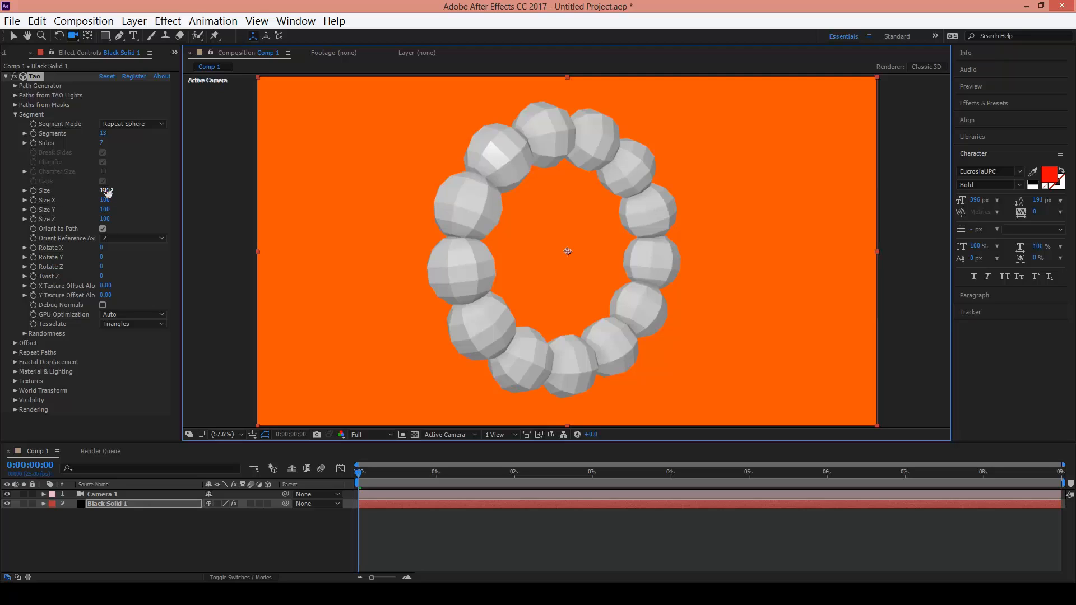
Step: Enlarge the repeated spheres to Size 186 and stretch their Size X to 249, orbiting to inspect the shape
drag(107, 191, 660, 197)
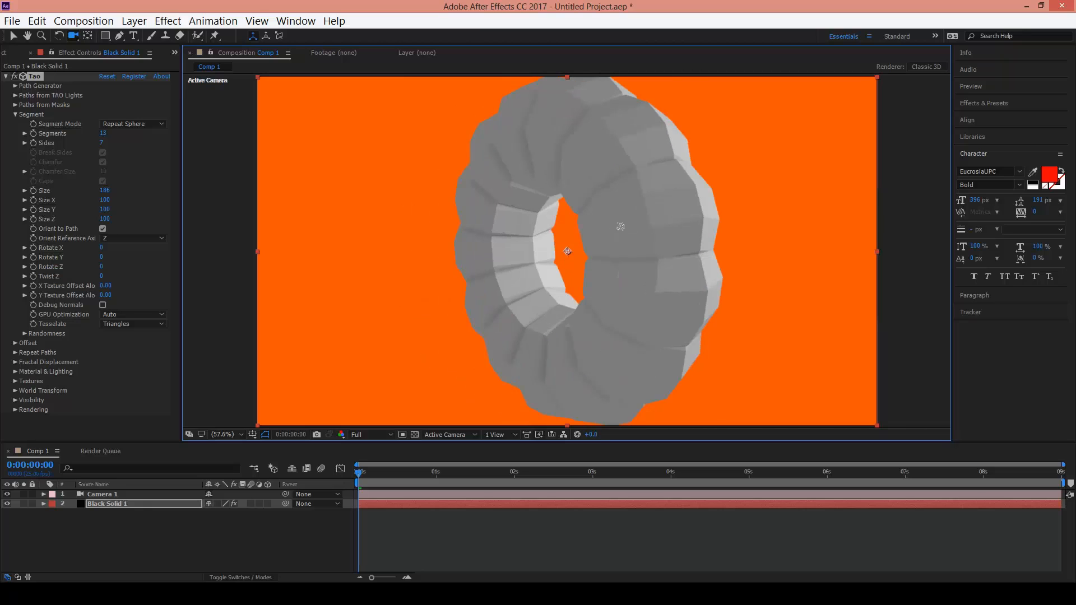
drag(621, 226, 491, 225)
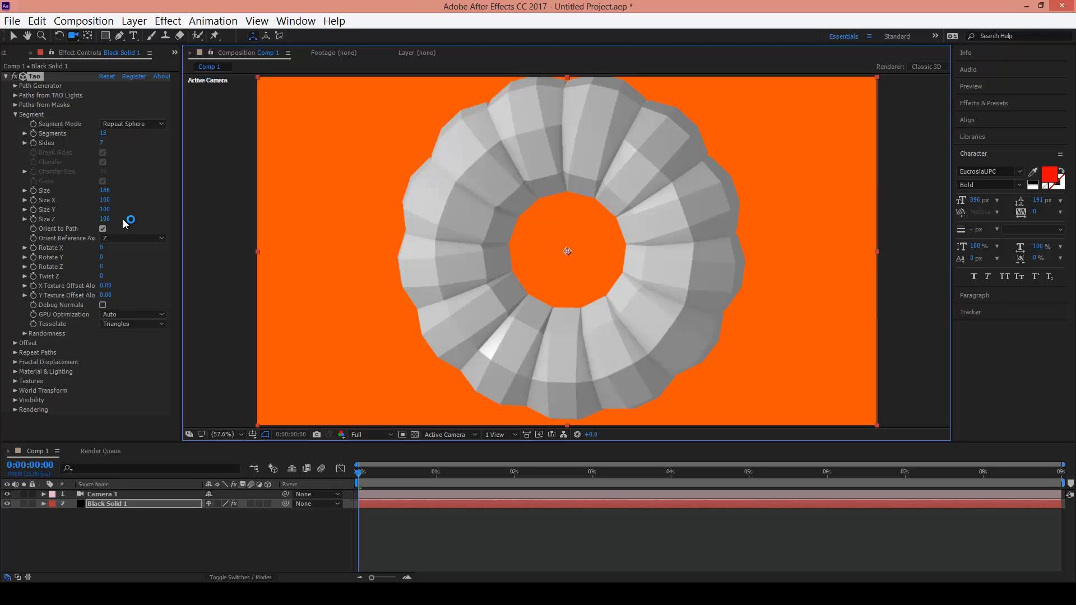
click(53, 201)
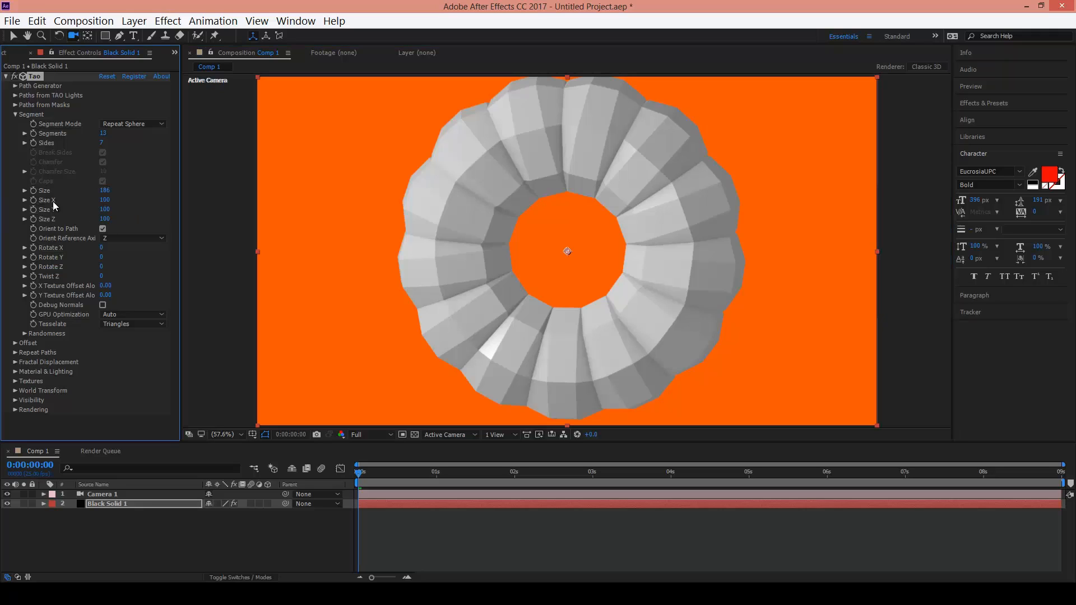
drag(105, 200, 190, 197)
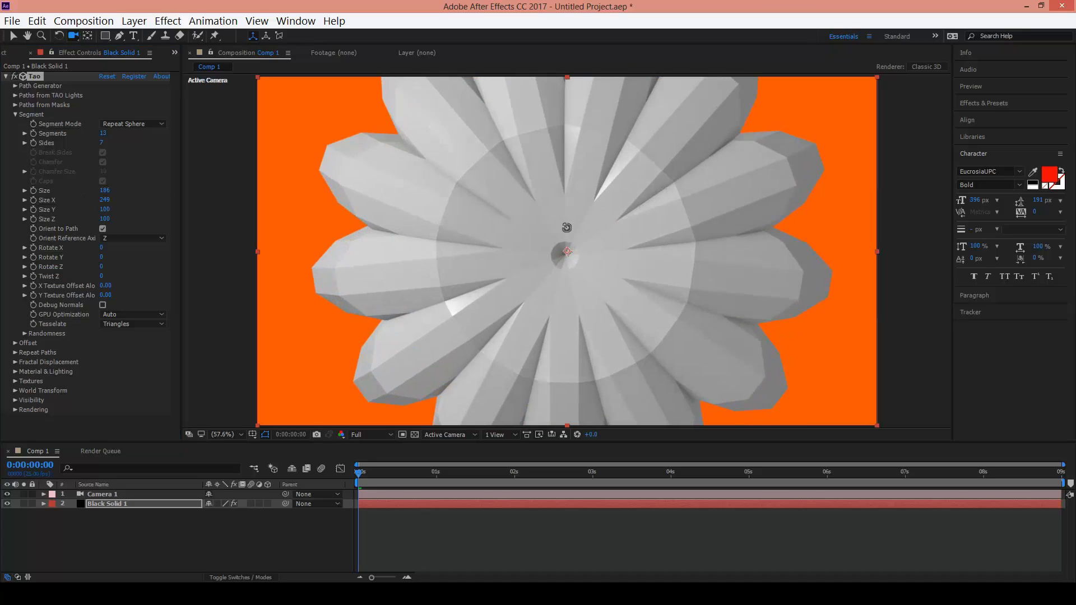
drag(557, 243, 602, 234)
drag(542, 317, 491, 278)
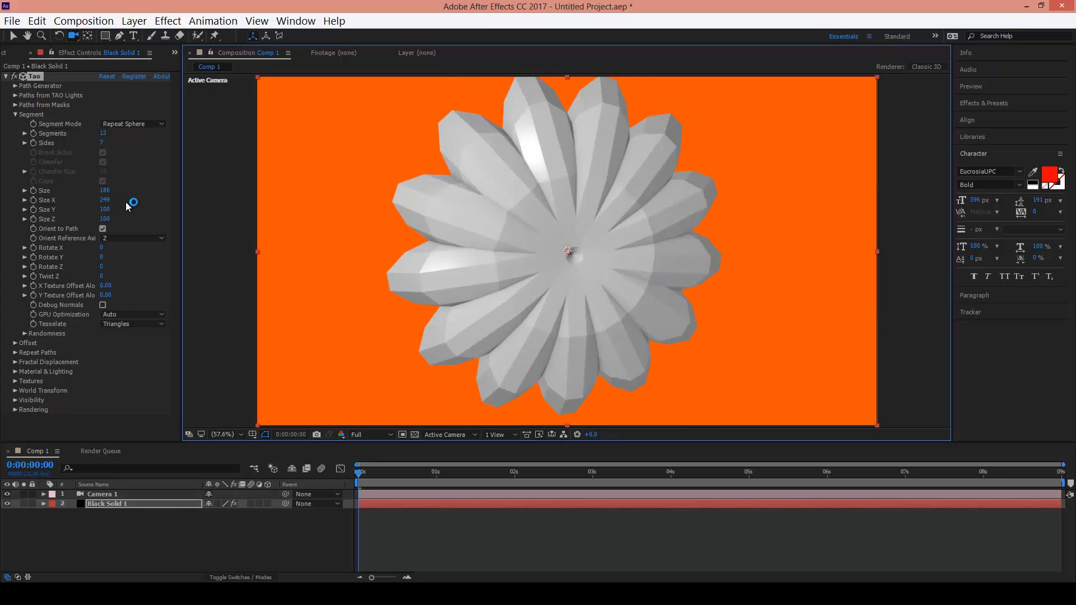
Step: Reduce the segment Size to 91 and stretch Size Z to 676
drag(109, 192, 56, 190)
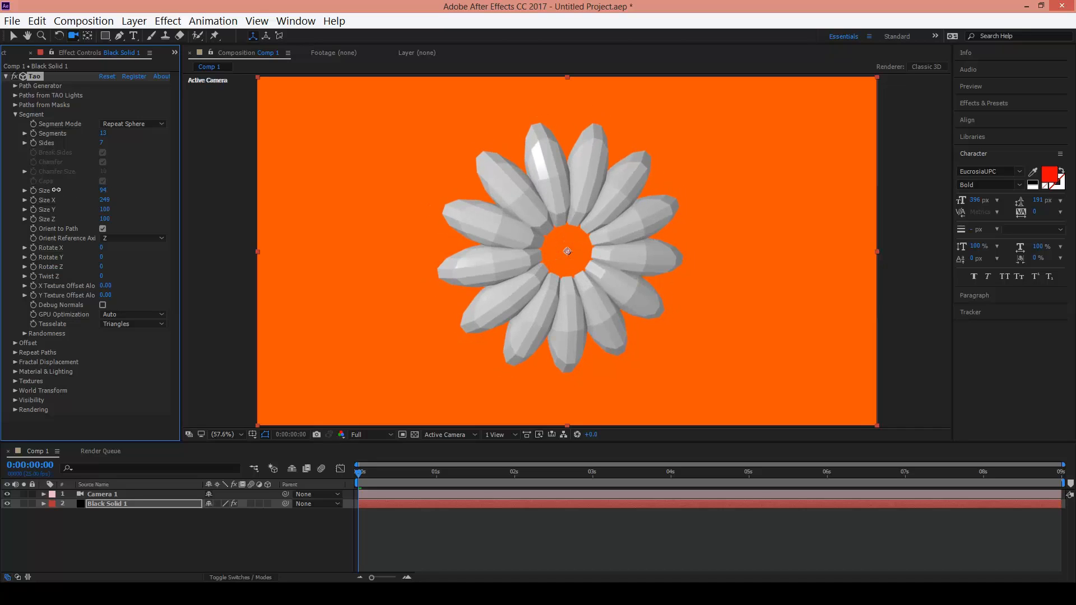
mouse_move(504, 247)
mouse_down()
mouse_move(593, 250)
mouse_move(490, 248)
mouse_up()
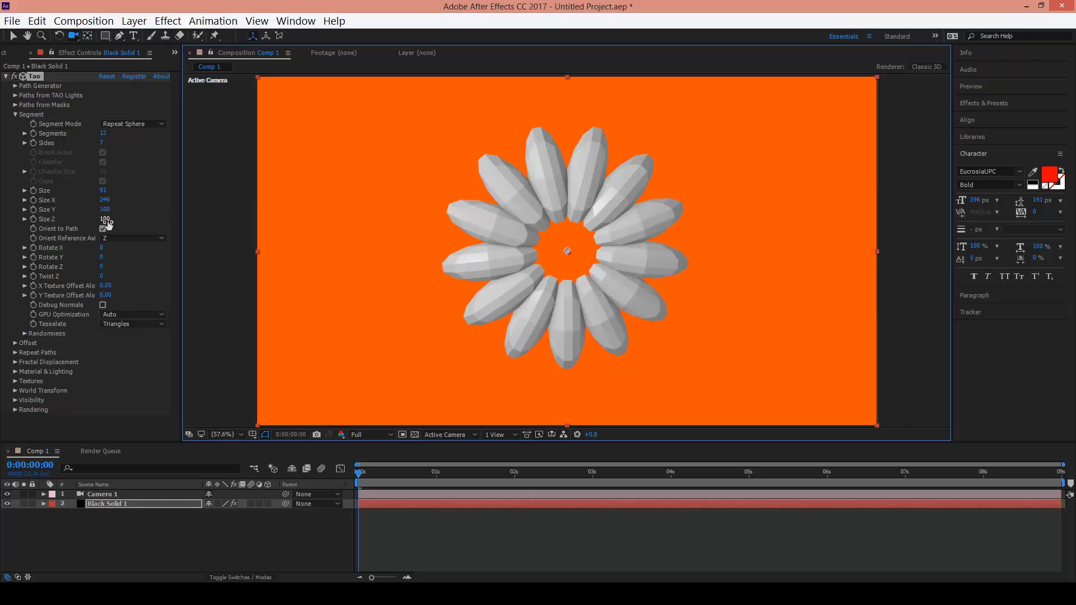
drag(107, 224, 424, 215)
Step: Reduce the stretched spheres to 3 Segments and smooth them with 26 Sides
drag(103, 134, 91, 139)
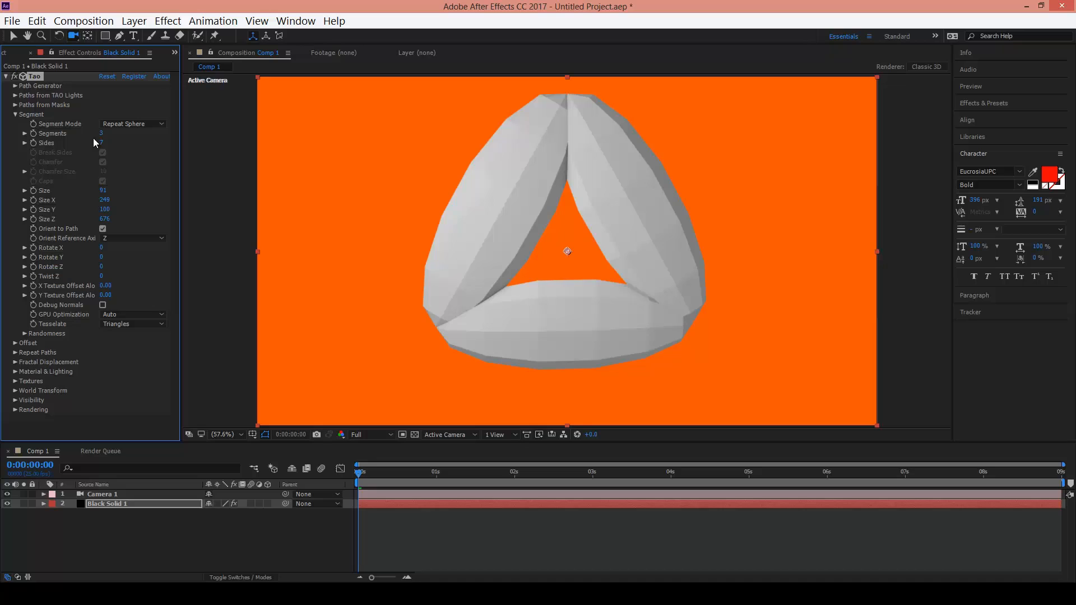
click(634, 259)
drag(634, 259, 598, 280)
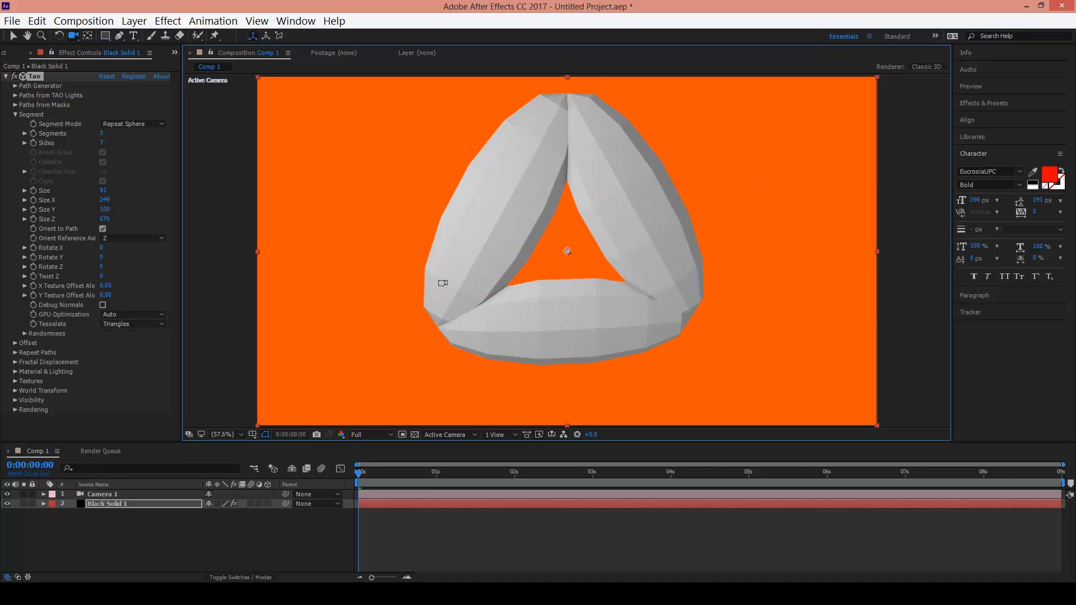
click(107, 145)
click(106, 145)
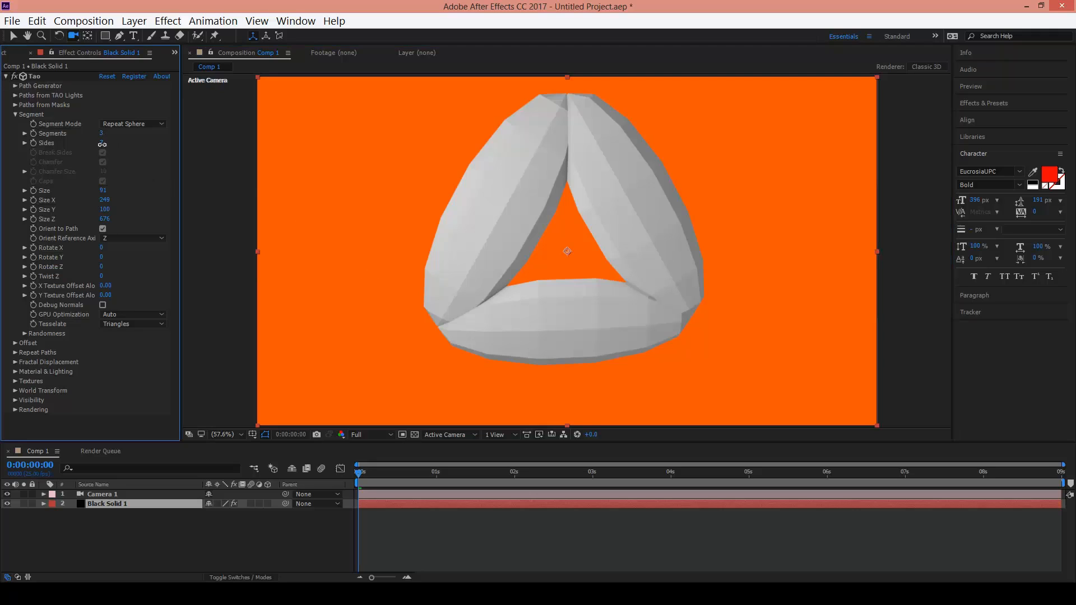
text(26)
key(Return)
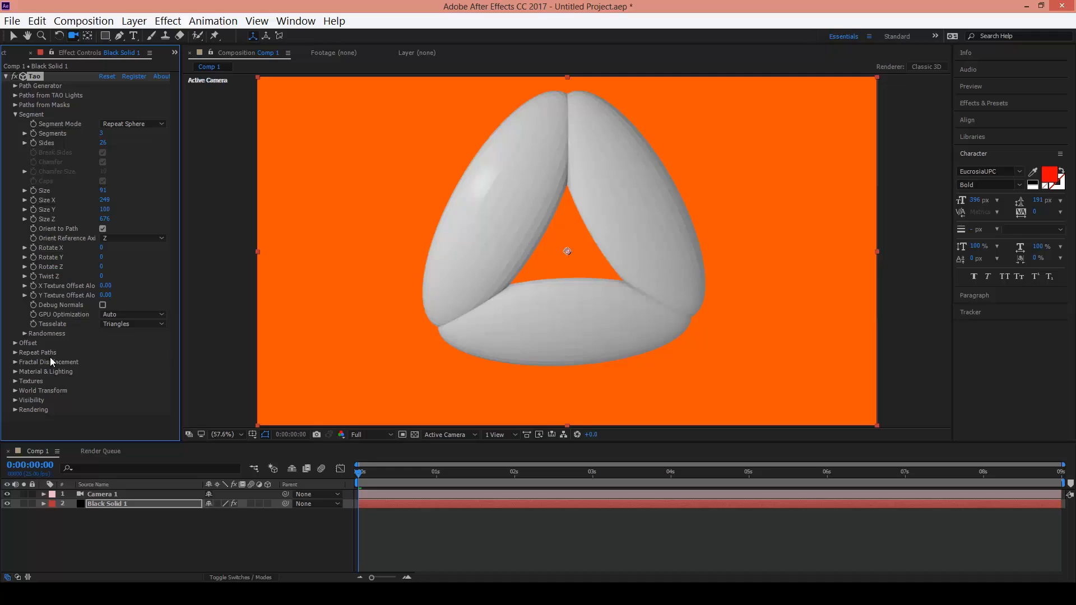
Step: Rotate the three ellipsoids by setting Rotate X to -69, Rotate Y to -43 and Rotate Z to 76
drag(612, 247, 627, 355)
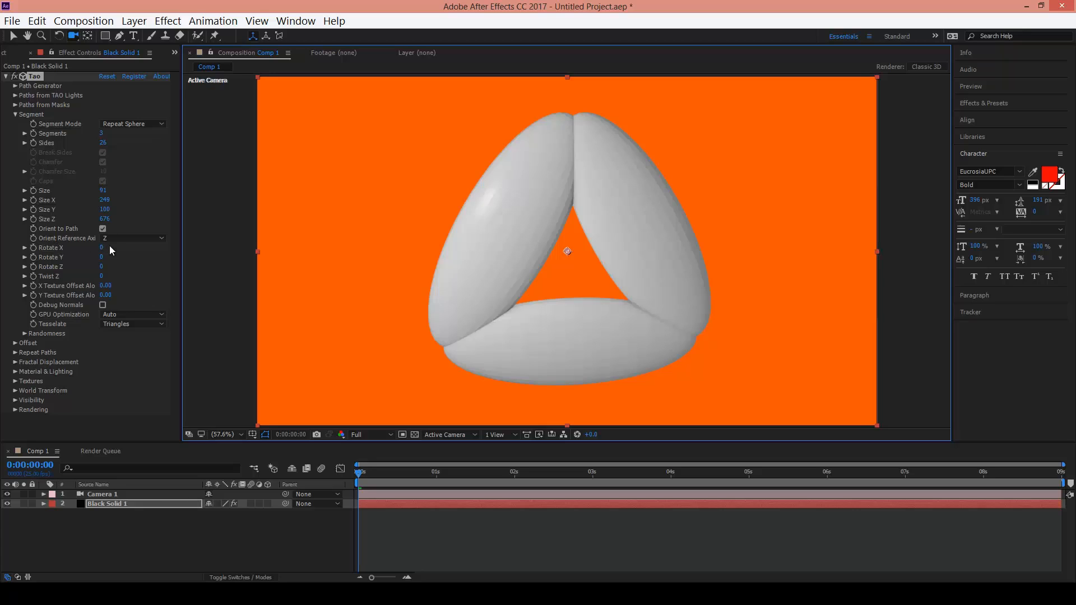
drag(102, 248, 65, 251)
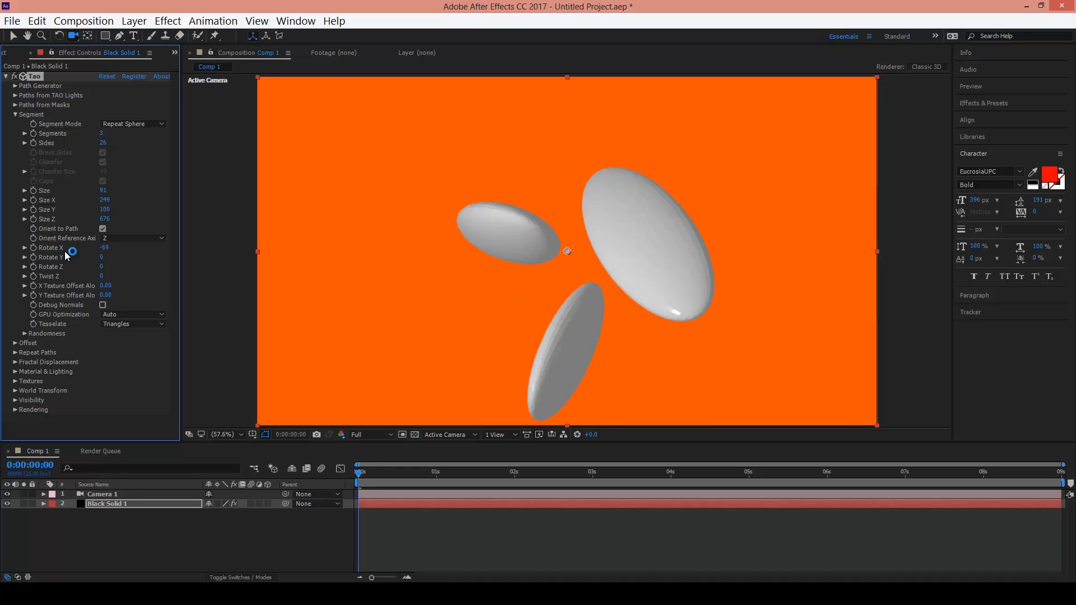
drag(103, 256, 141, 265)
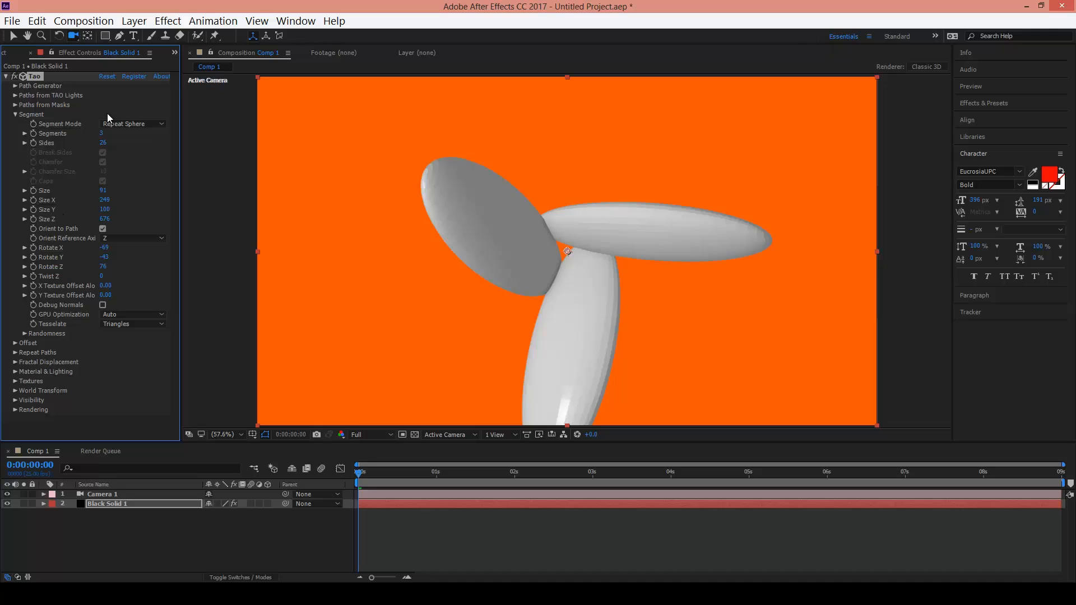
Step: Change the Segment Mode to Extrude N-gon, and reset all Tao effect settings to their defaults
click(119, 123)
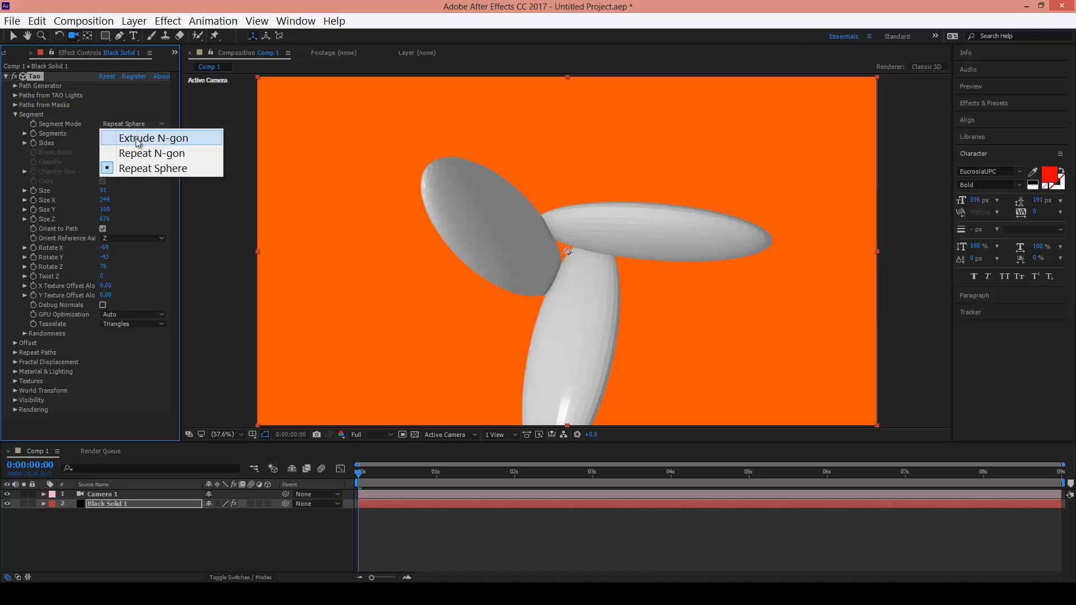
click(160, 142)
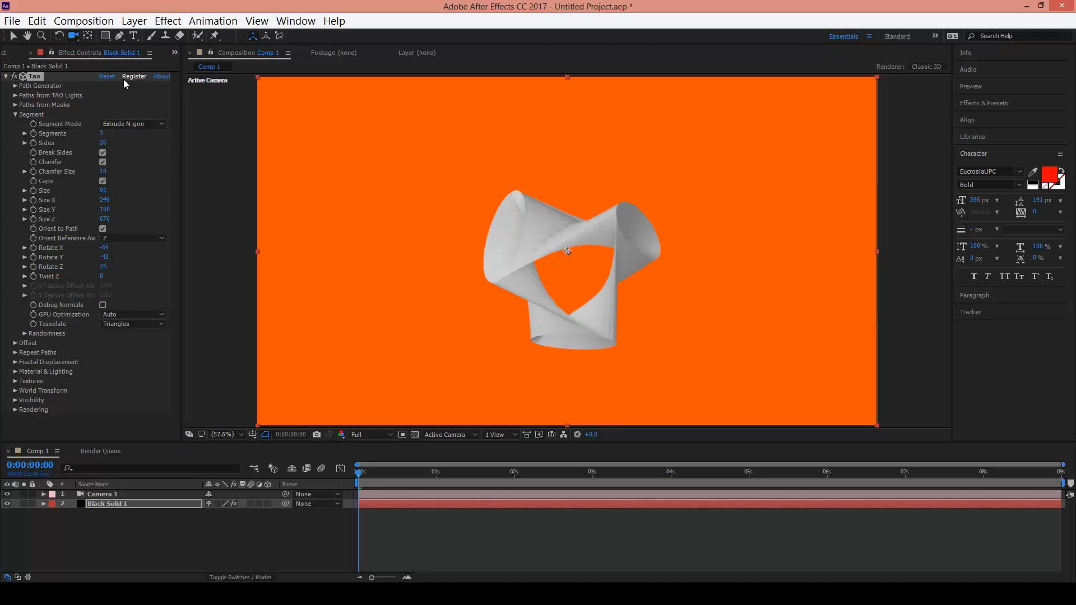
click(107, 76)
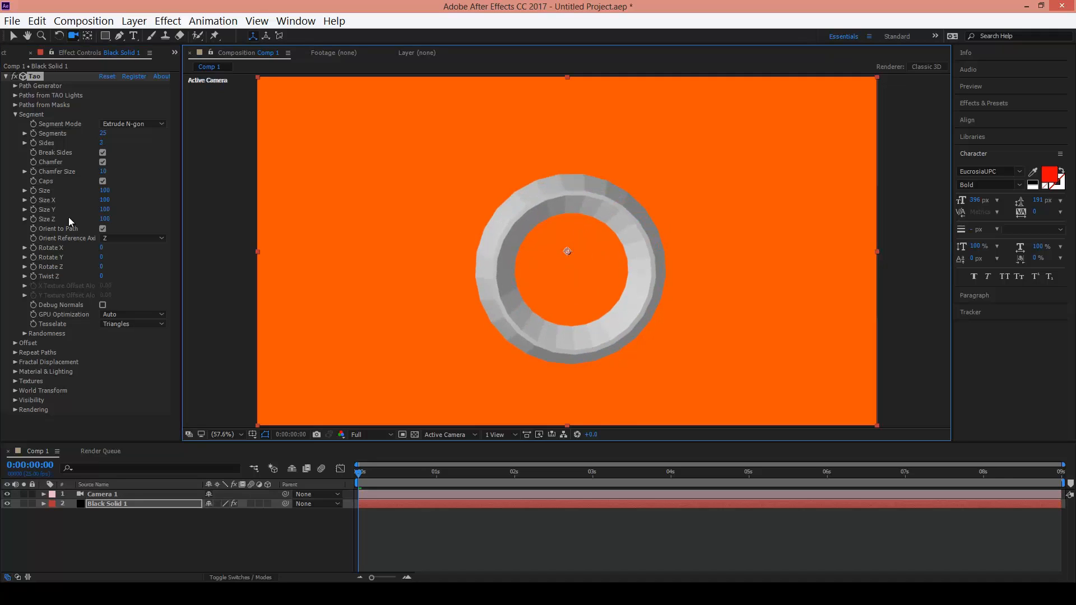
Step: Twist the extruded ring by setting Twist Z to 1869 and orbit the camera around it
click(53, 279)
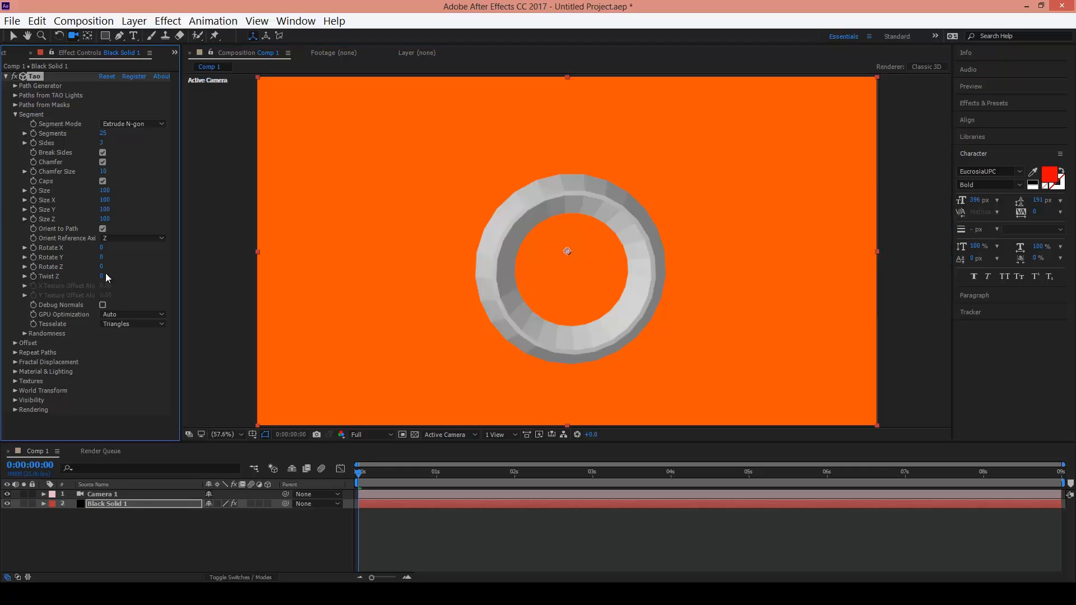
drag(101, 279, 1042, 104)
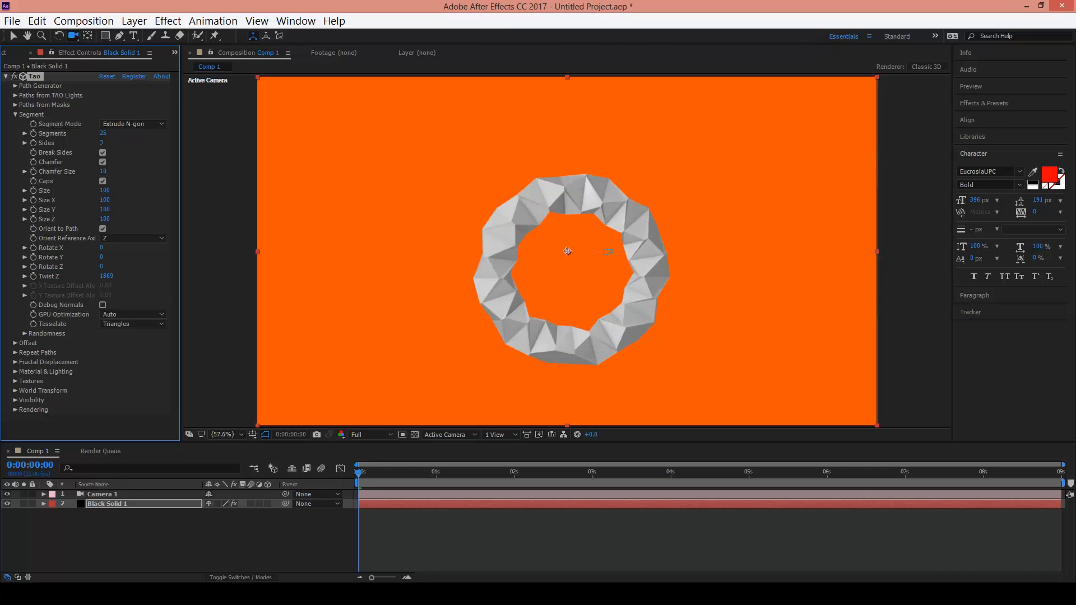
drag(644, 279, 567, 299)
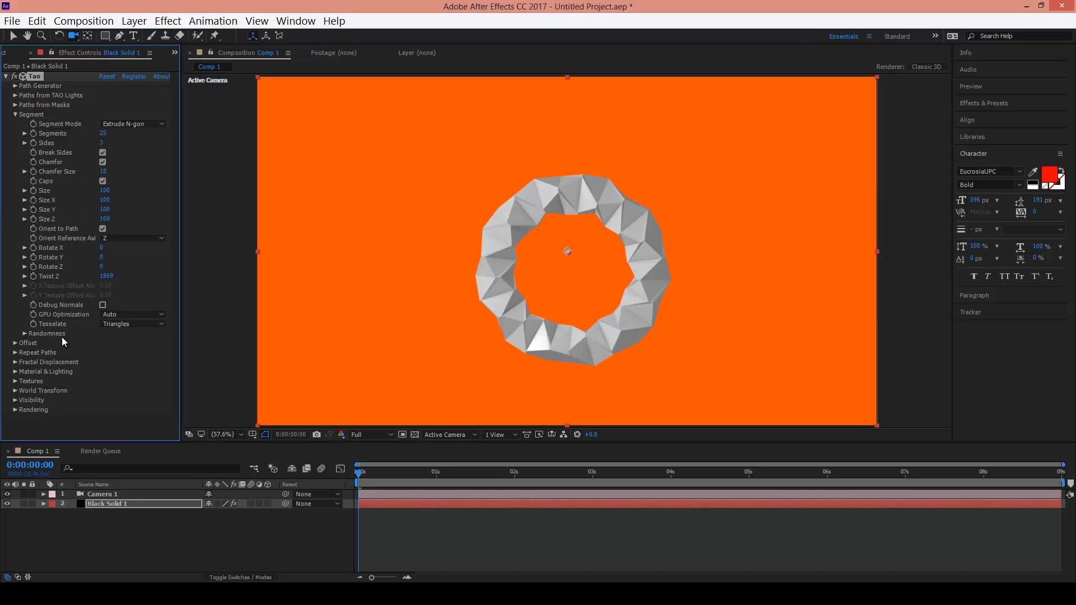
Step: Distort the twisted ring with segment Randomness, setting Random Pos X to 254 and Random Rot X to 756
click(25, 334)
scroll(39, 337, down, 3)
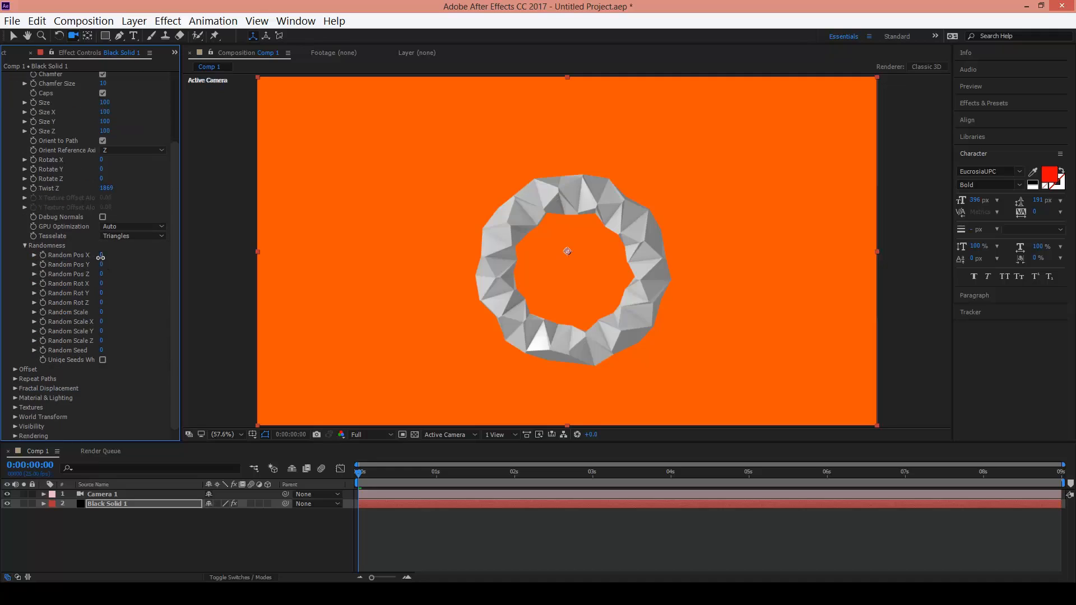
drag(101, 259, 222, 238)
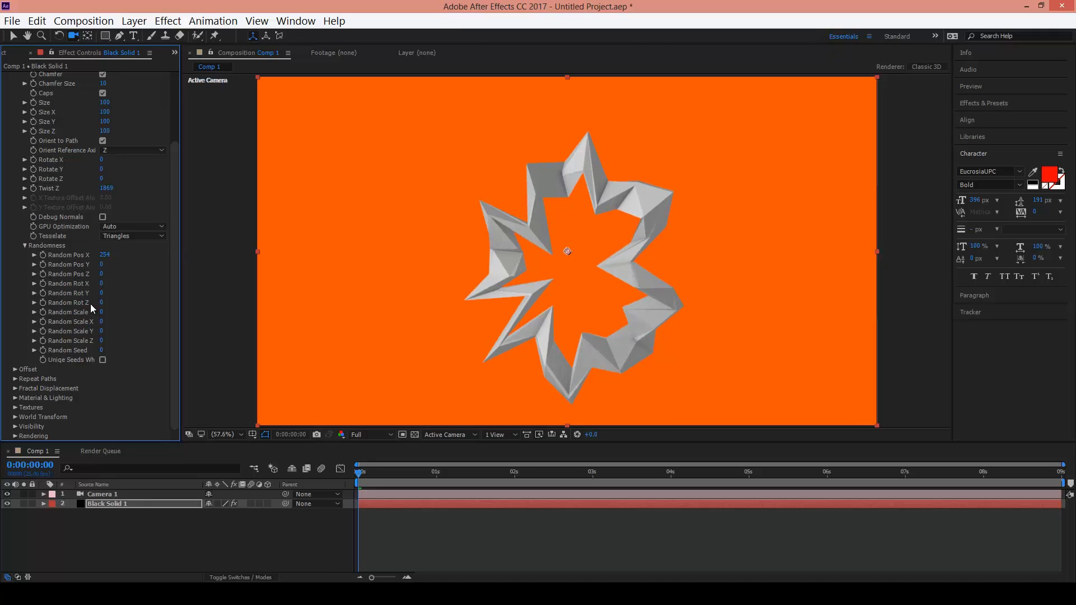
drag(101, 285, 406, 257)
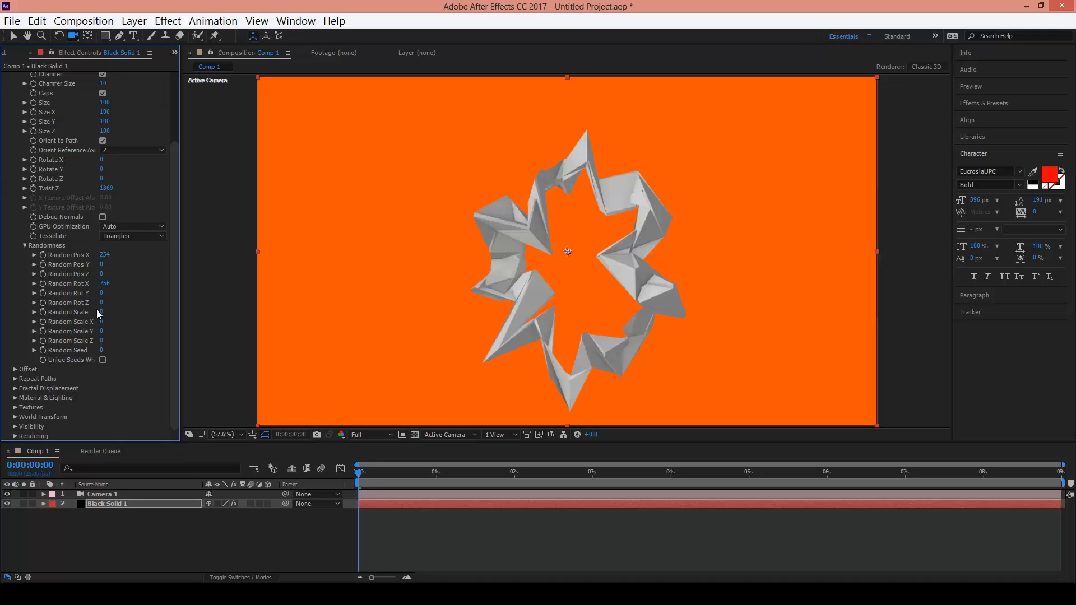
Step: Set Random Scale X to 557 and collapse the Randomness settings
drag(102, 324, 128, 336)
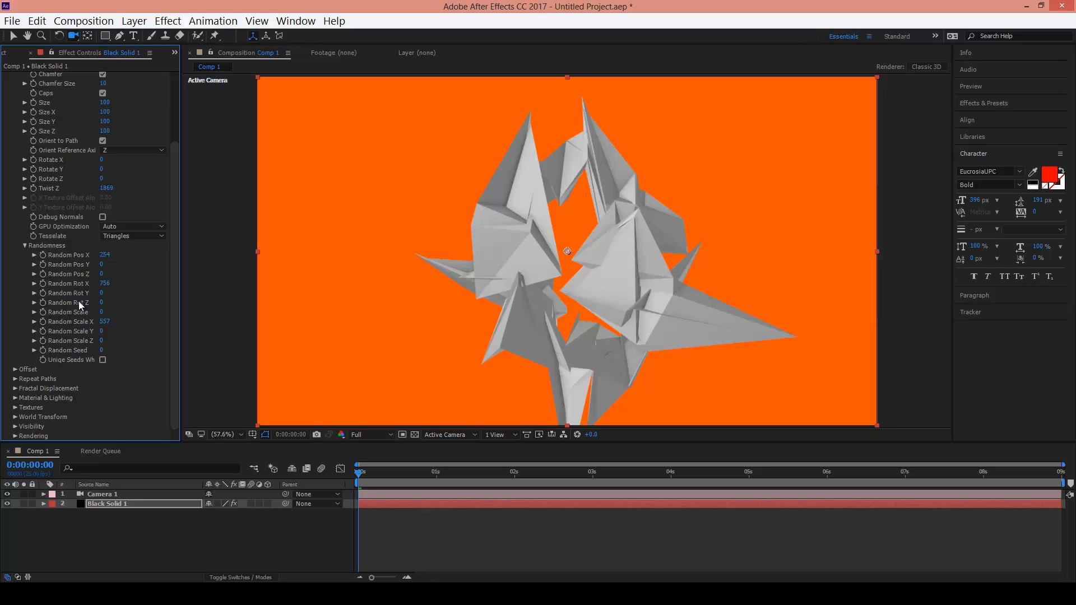
drag(104, 256, 107, 270)
click(25, 246)
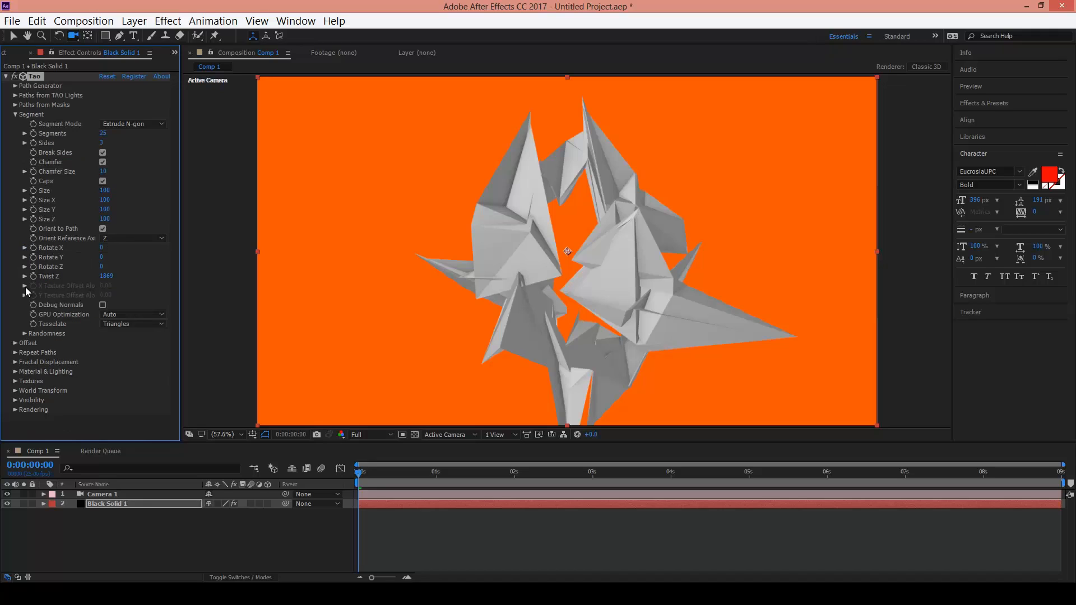
Step: Reset the distorted Tao effect to its defaults and open the Path Generator settings in place of the Segment settings
click(107, 77)
drag(589, 286, 639, 288)
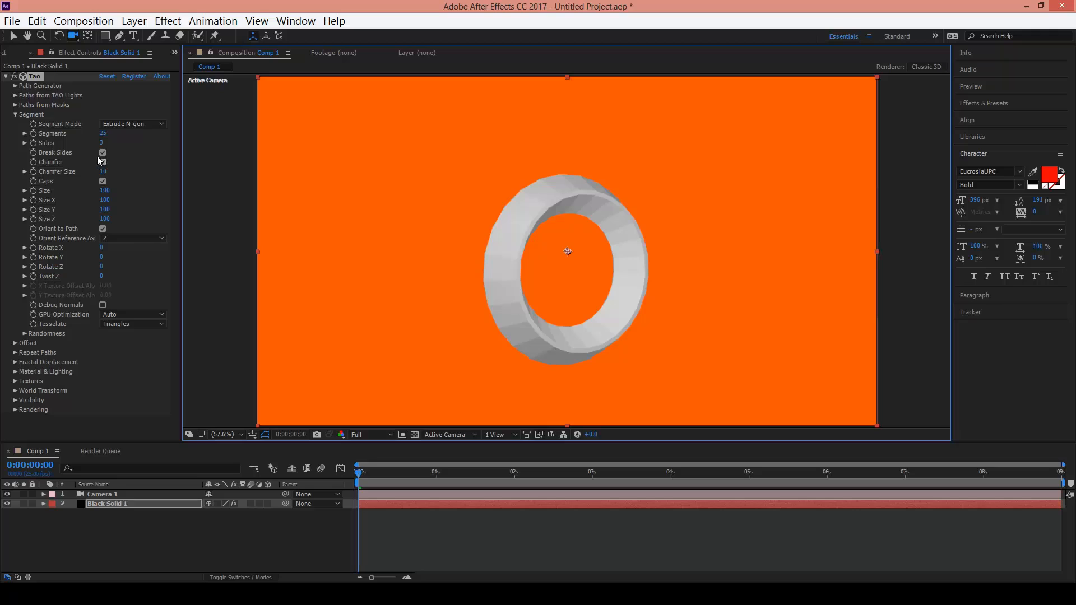
click(14, 115)
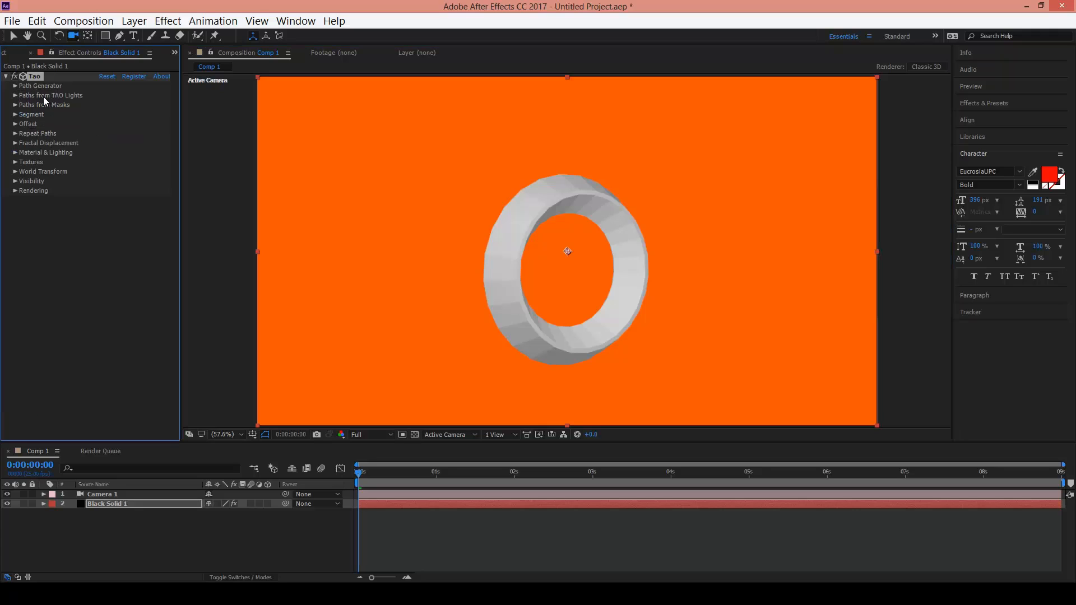
click(16, 86)
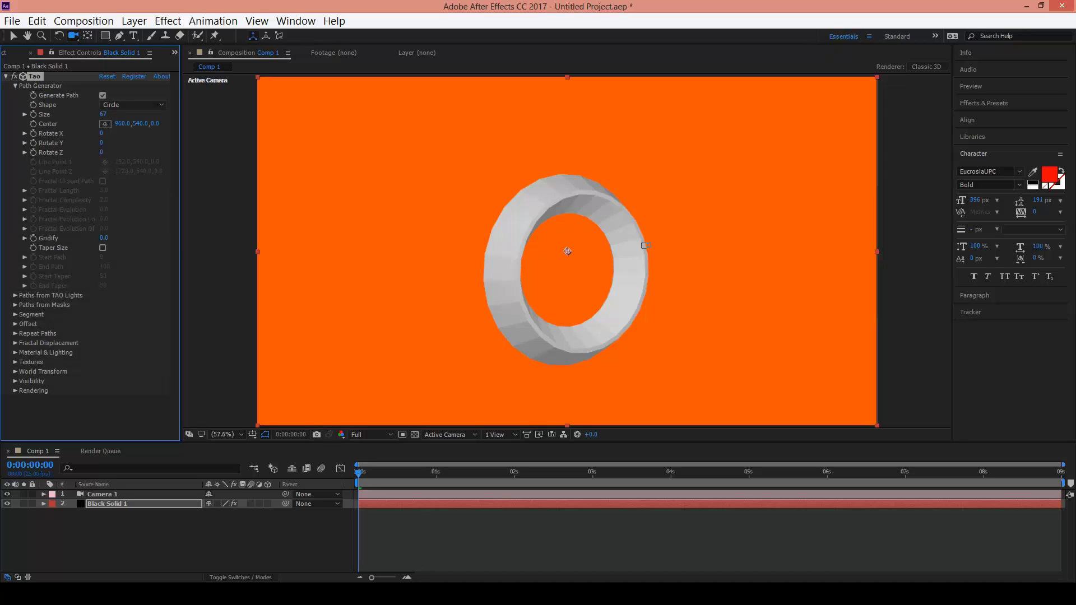
drag(619, 271, 591, 267)
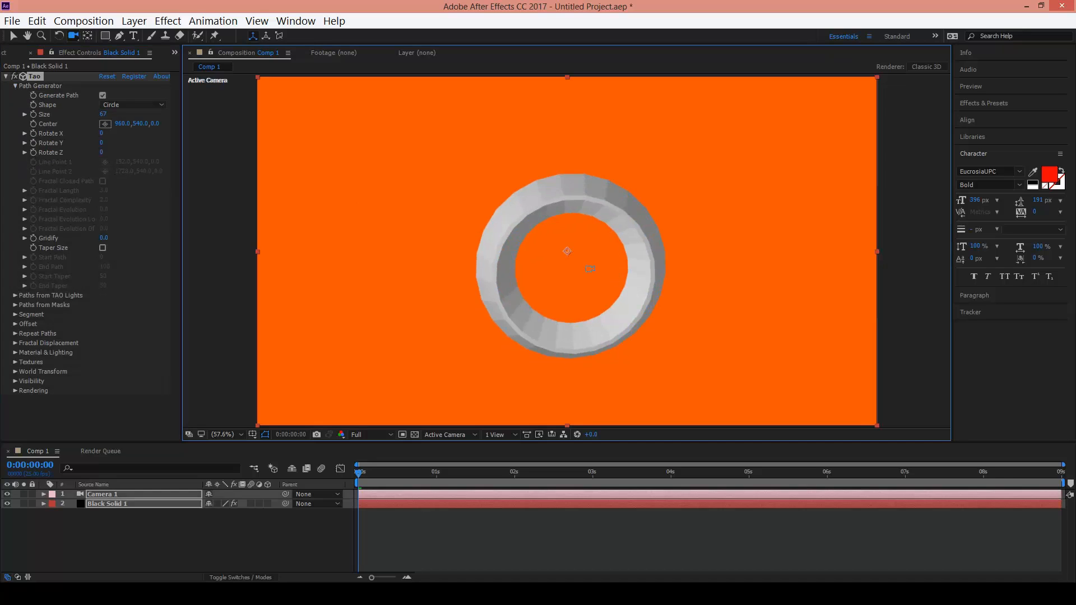
Step: Turn Generate Path off and back on to compare, and orbit the camera around the ring
click(102, 96)
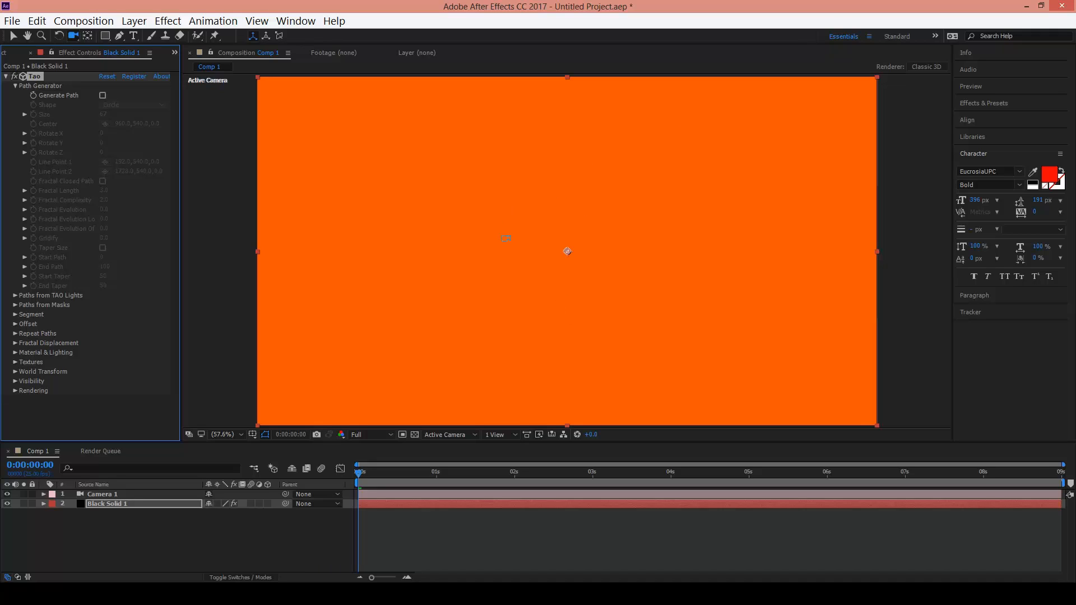
click(102, 96)
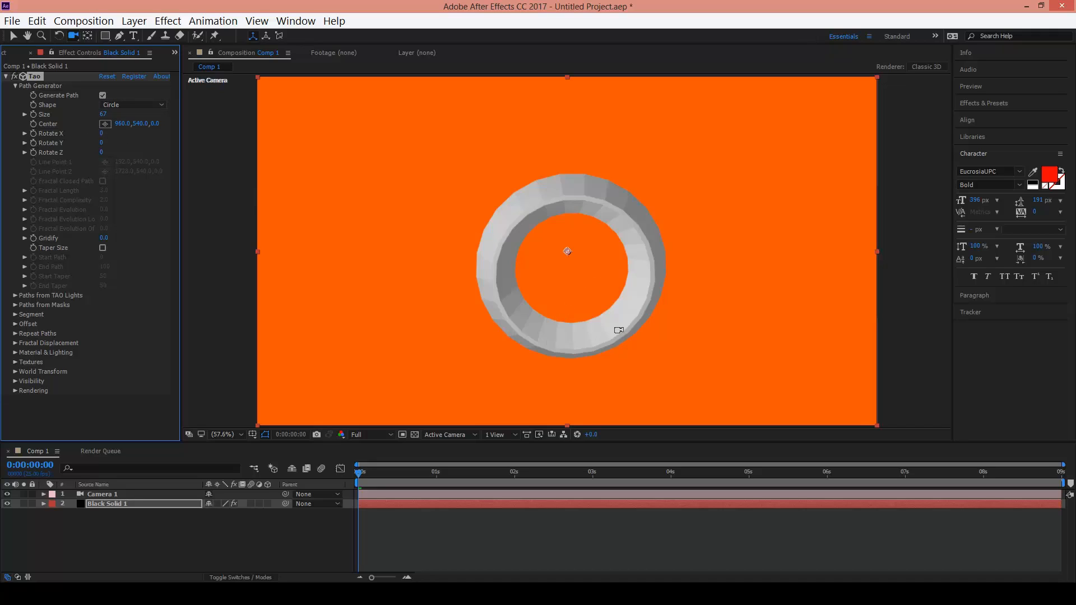
drag(620, 331, 579, 319)
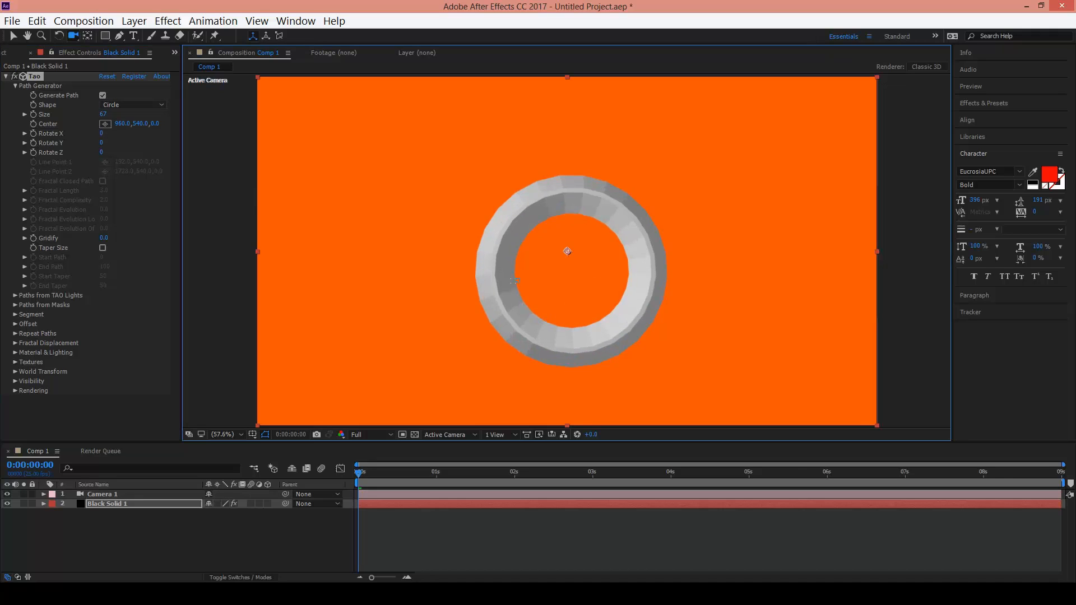
Step: Check the available path shapes, keep Circle, and set the path's Size to 107 and Rotate X to 3
click(112, 104)
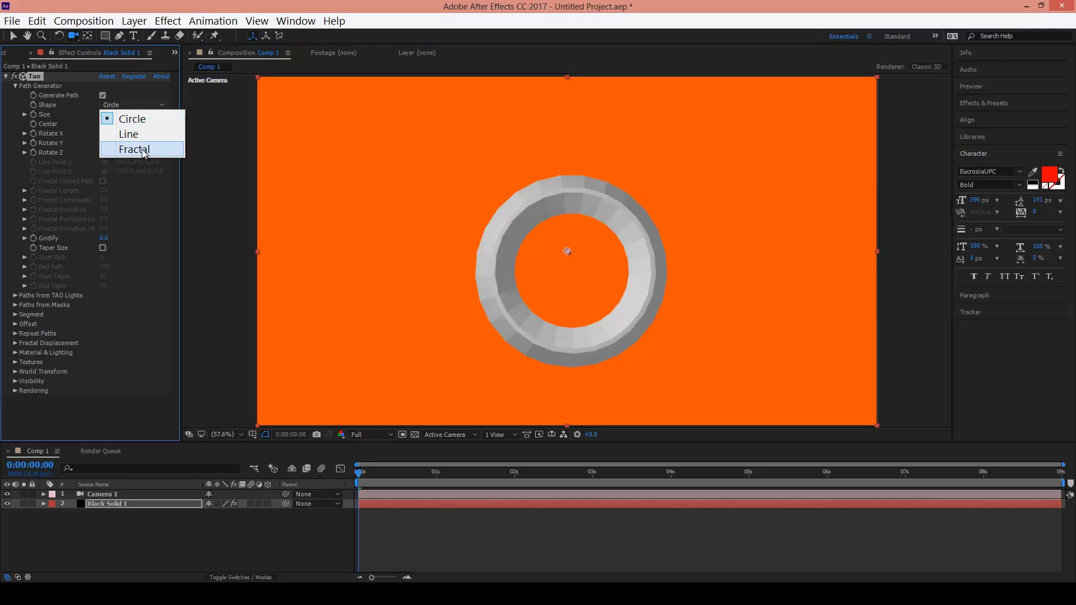
click(11, 161)
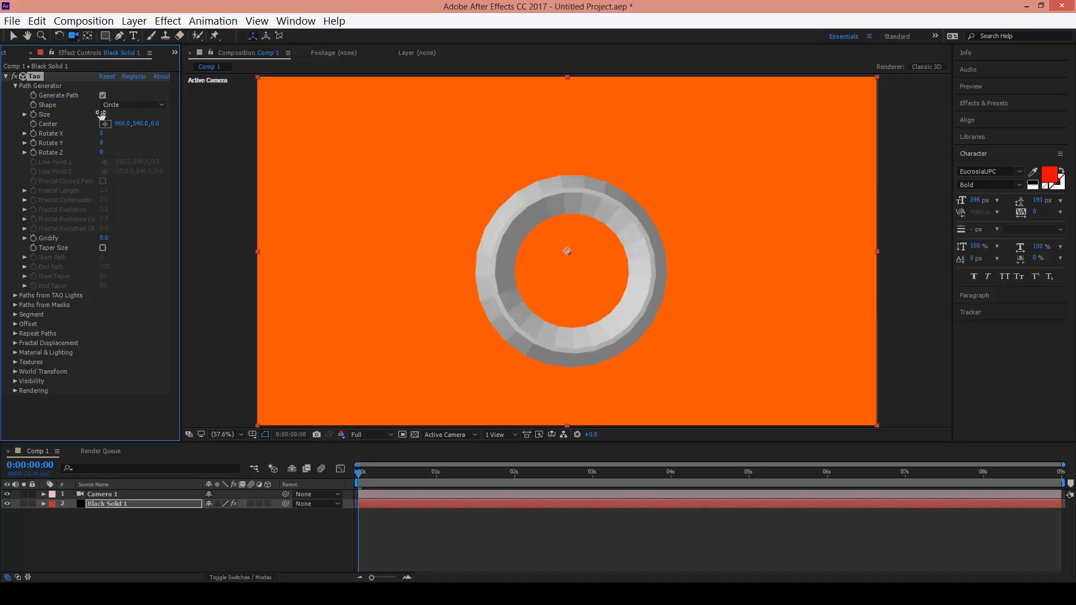
drag(103, 114, 102, 137)
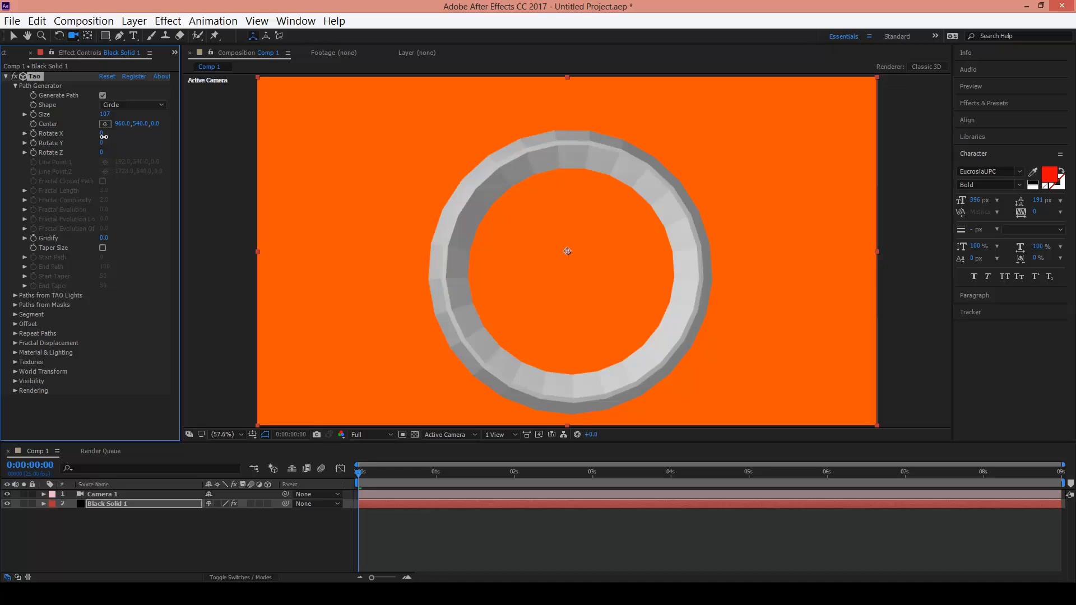
drag(104, 137, 81, 129)
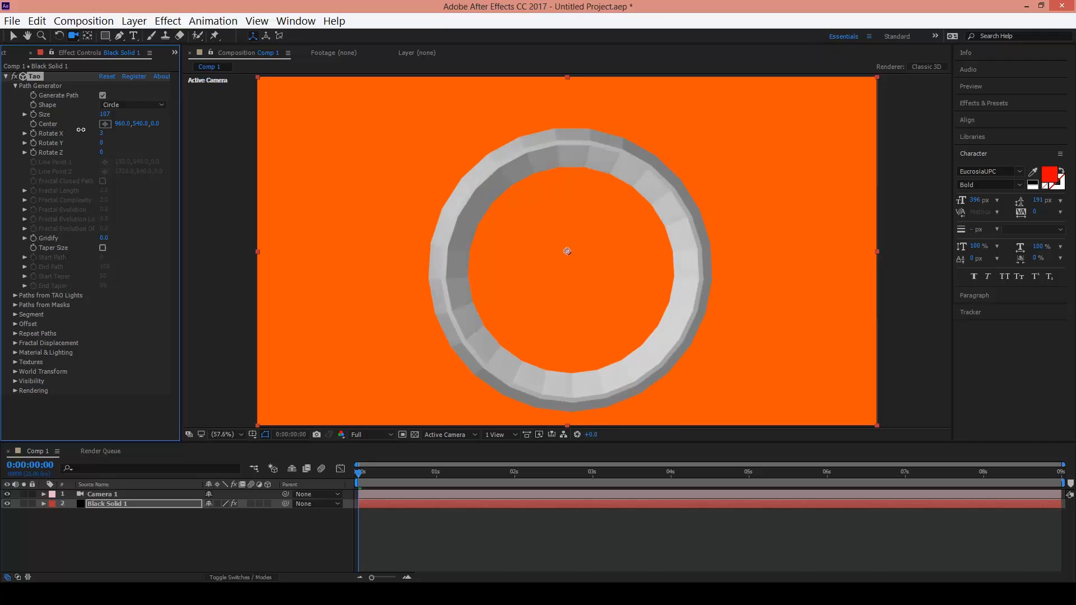
Step: Enable Taper Size on the circle, try out the Start Path value, and set Start Taper to 34
click(102, 247)
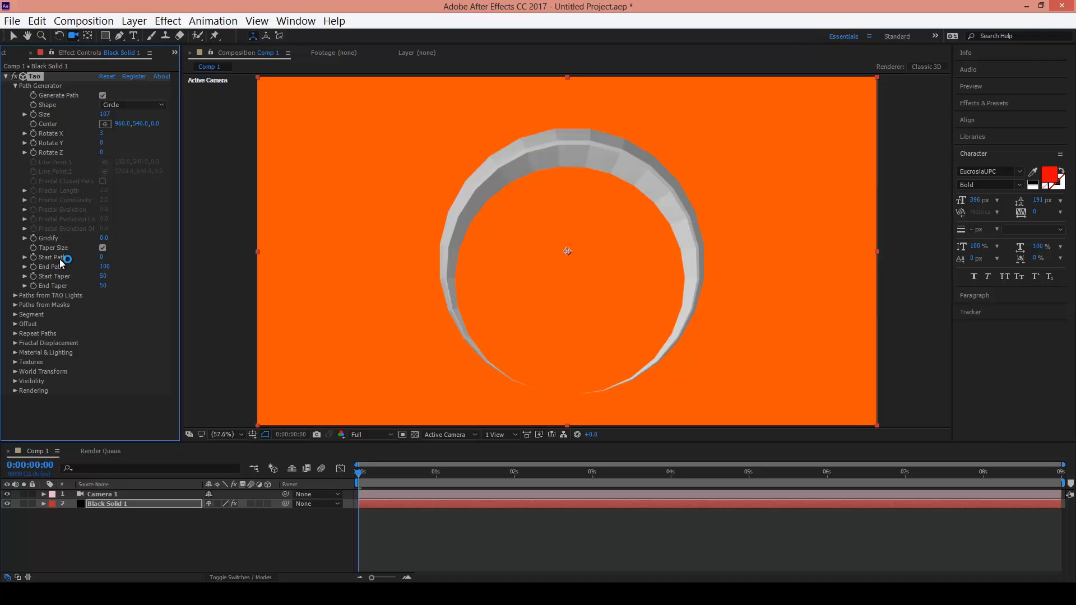
drag(101, 257, 157, 258)
drag(158, 258, 115, 274)
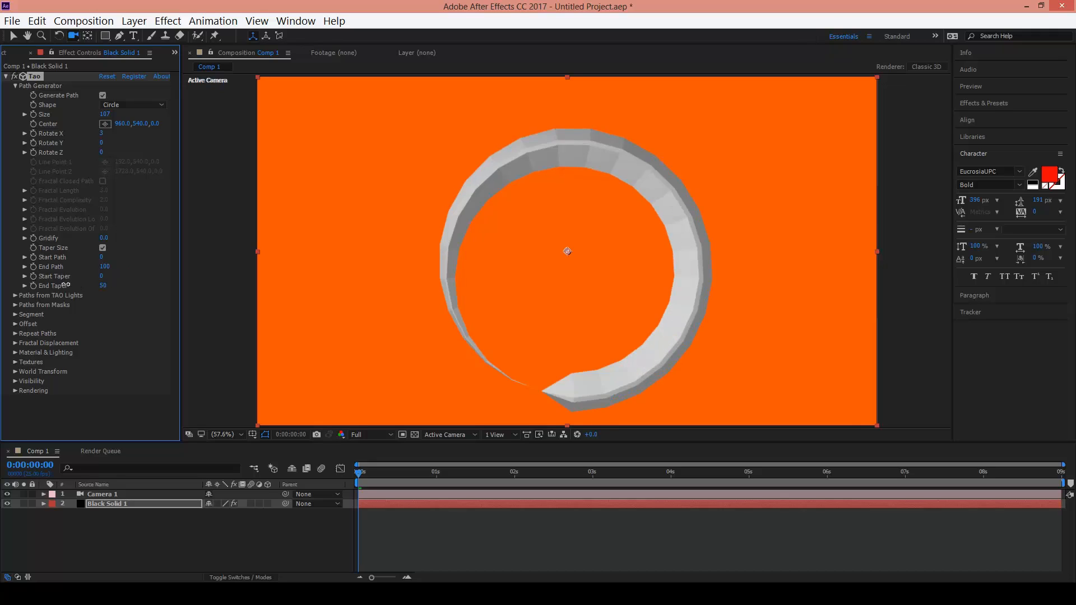
drag(105, 275, 112, 278)
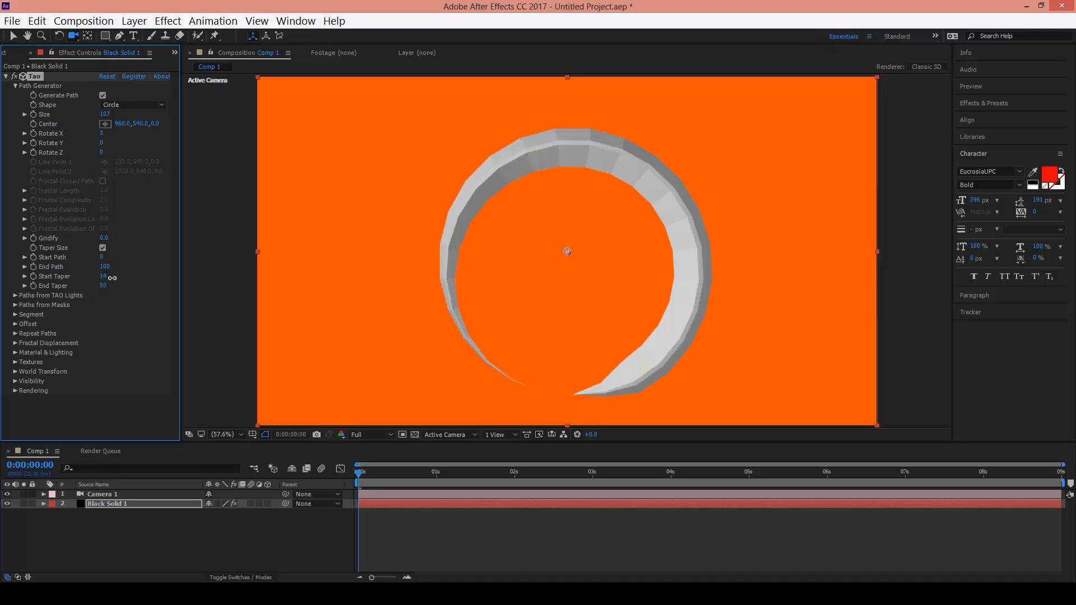
drag(112, 278, 124, 278)
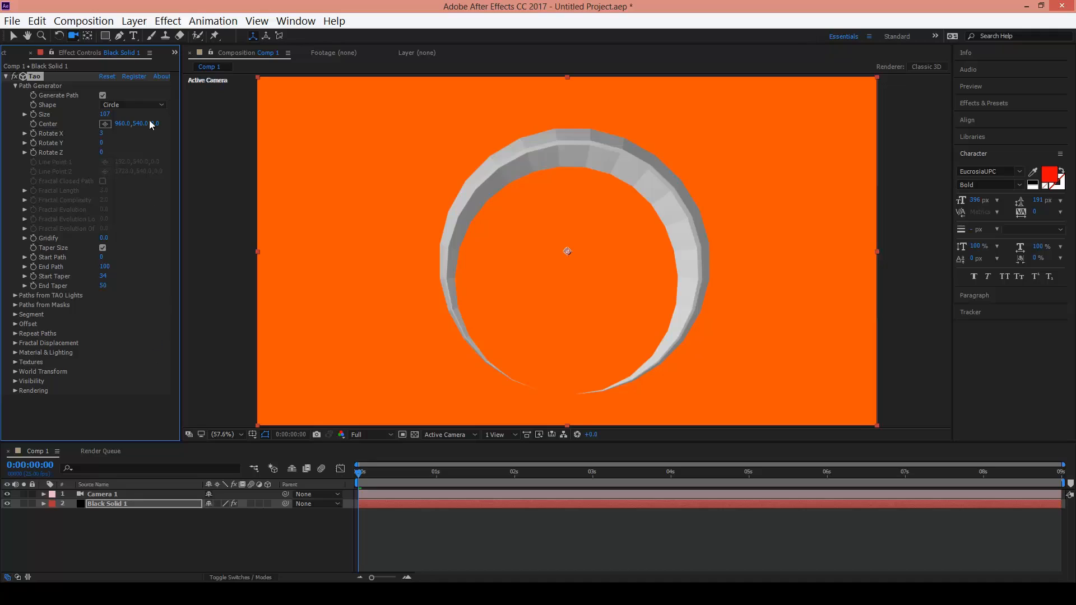
Step: Change the path shape to Line and reposition its endpoints, with Line Point 1 at X 284 and Line Point 2 at 1728, 695
click(132, 105)
click(134, 135)
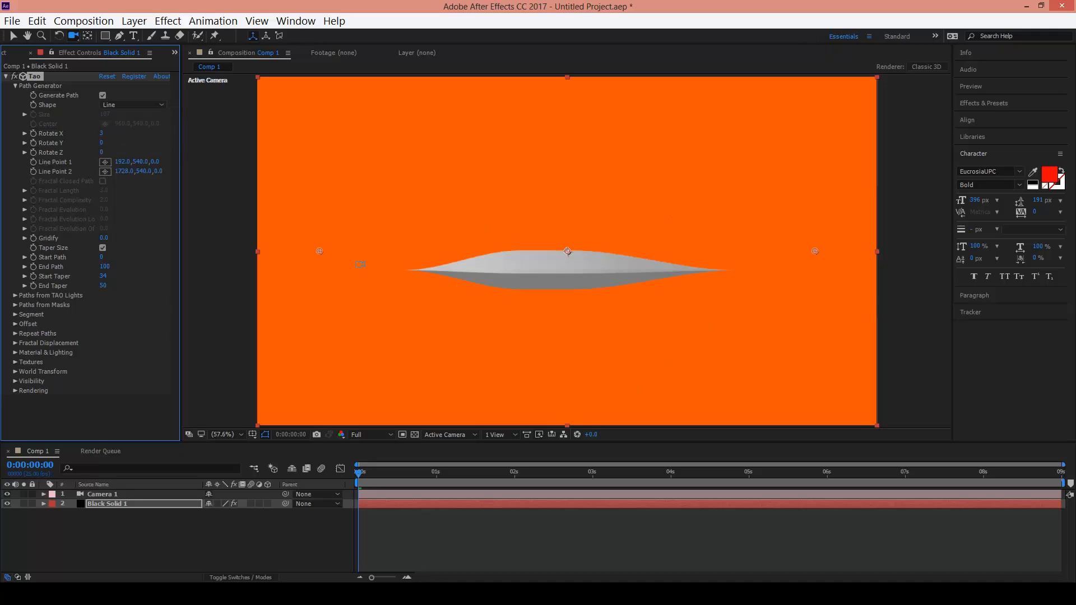
drag(320, 250, 344, 270)
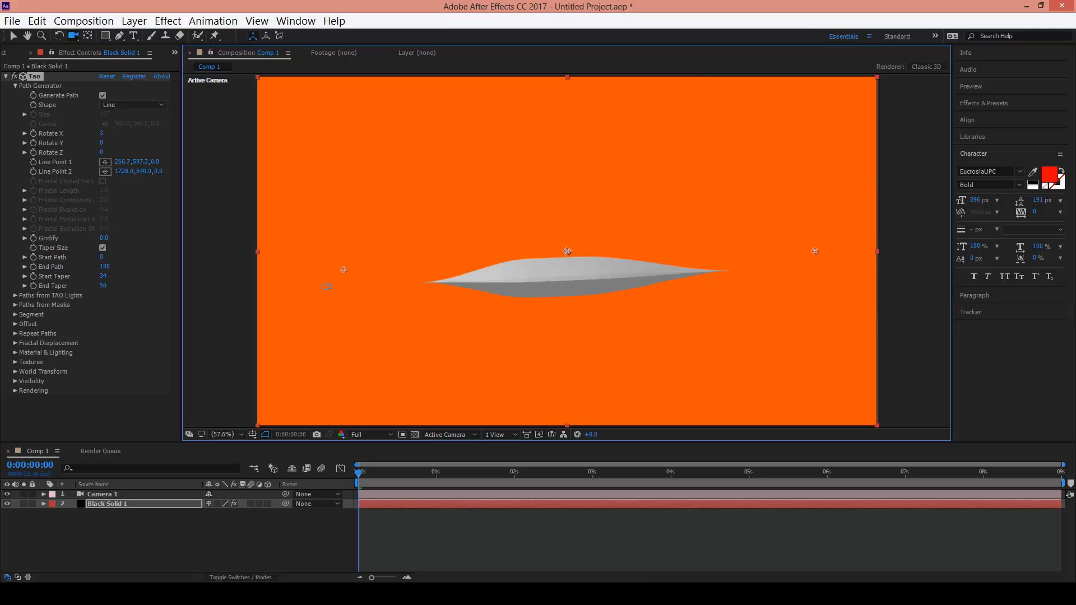
drag(343, 270, 348, 209)
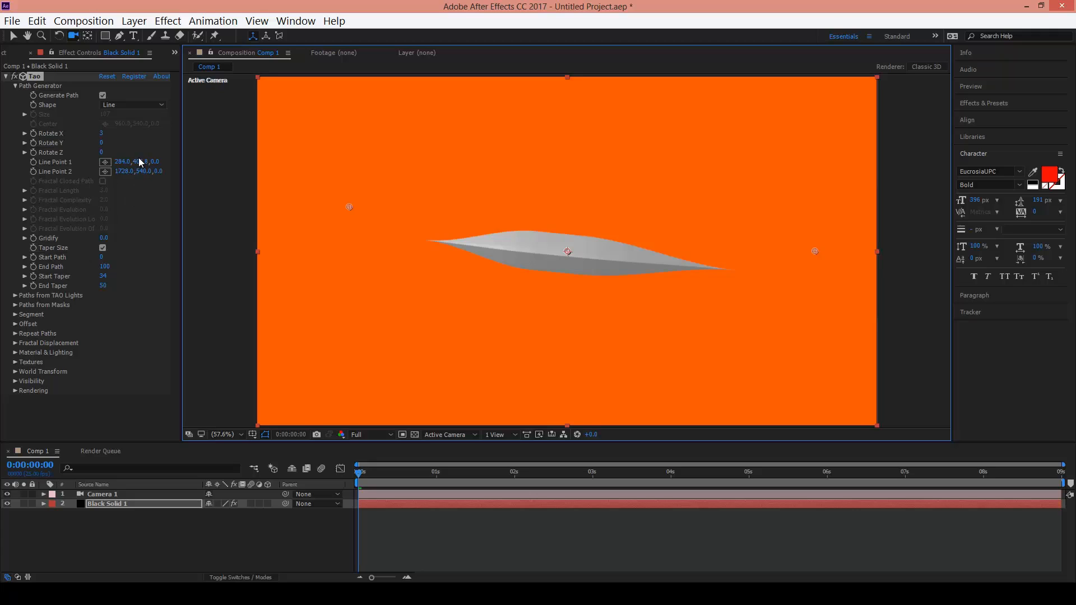
drag(139, 162, 142, 224)
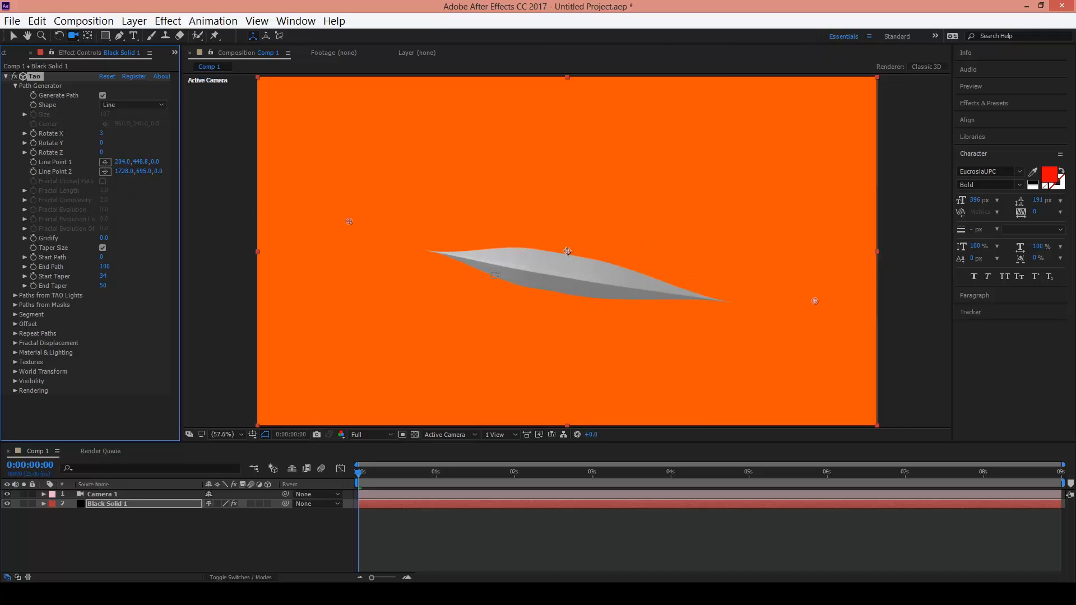
Step: Change the path shape to Fractal, set Fractal Length to 5.5 and enable Fractal Closed Path
click(149, 105)
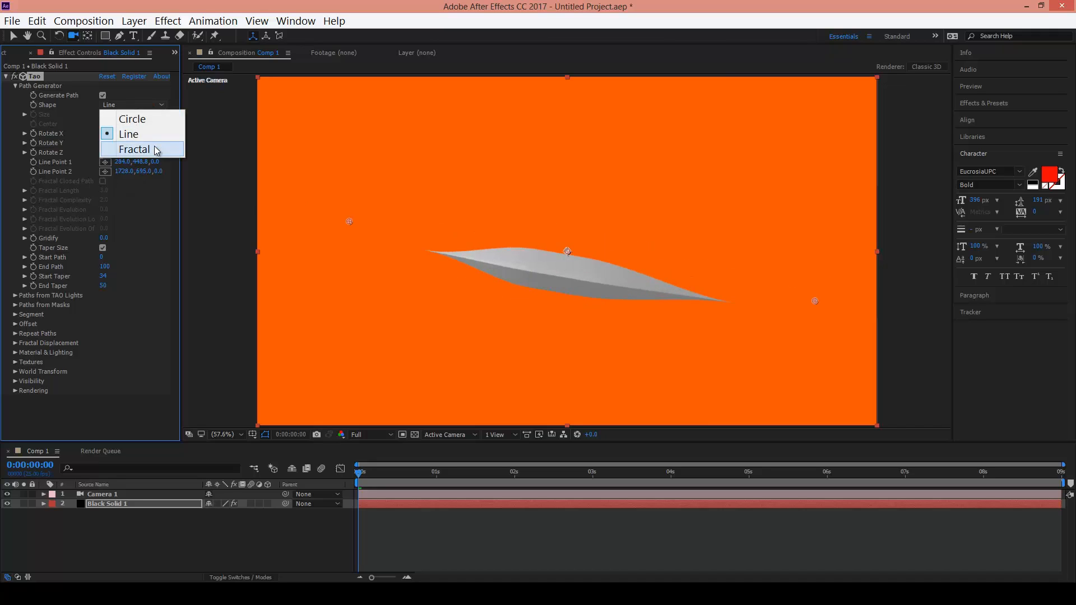
click(153, 148)
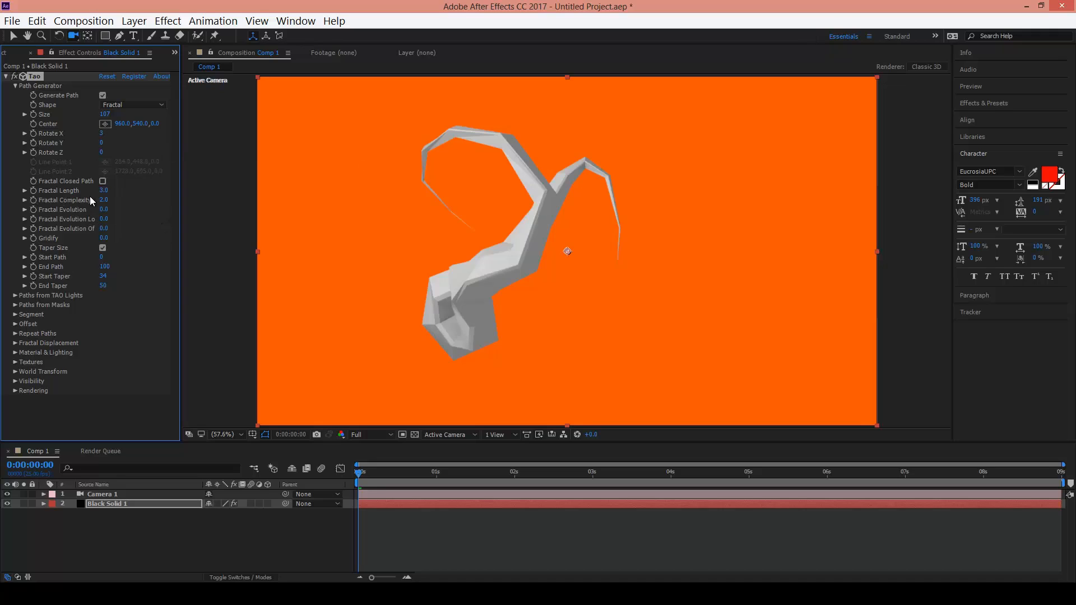
drag(104, 193, 135, 205)
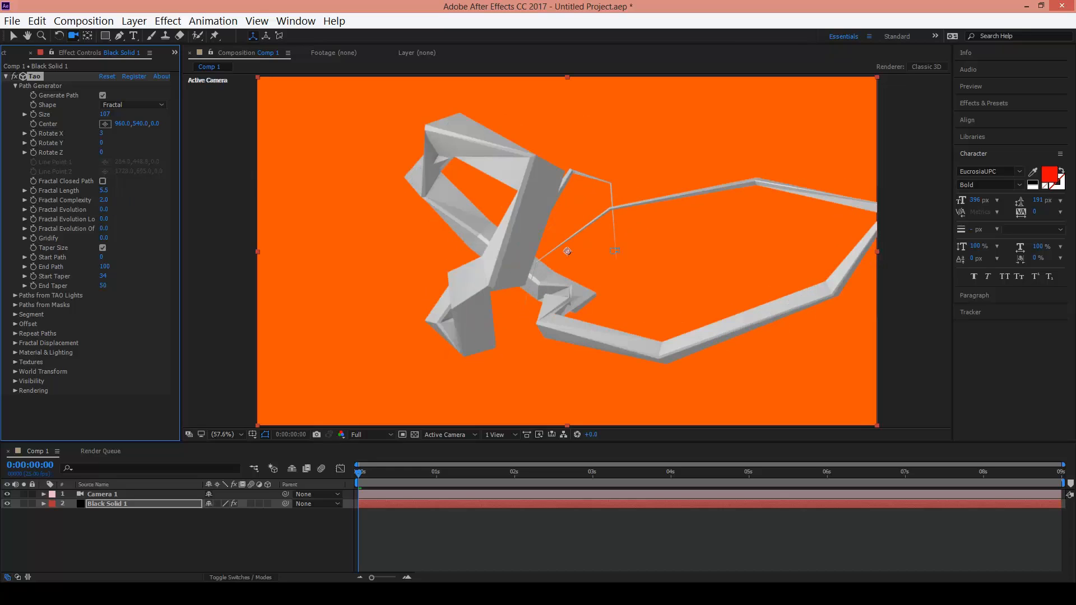
click(104, 182)
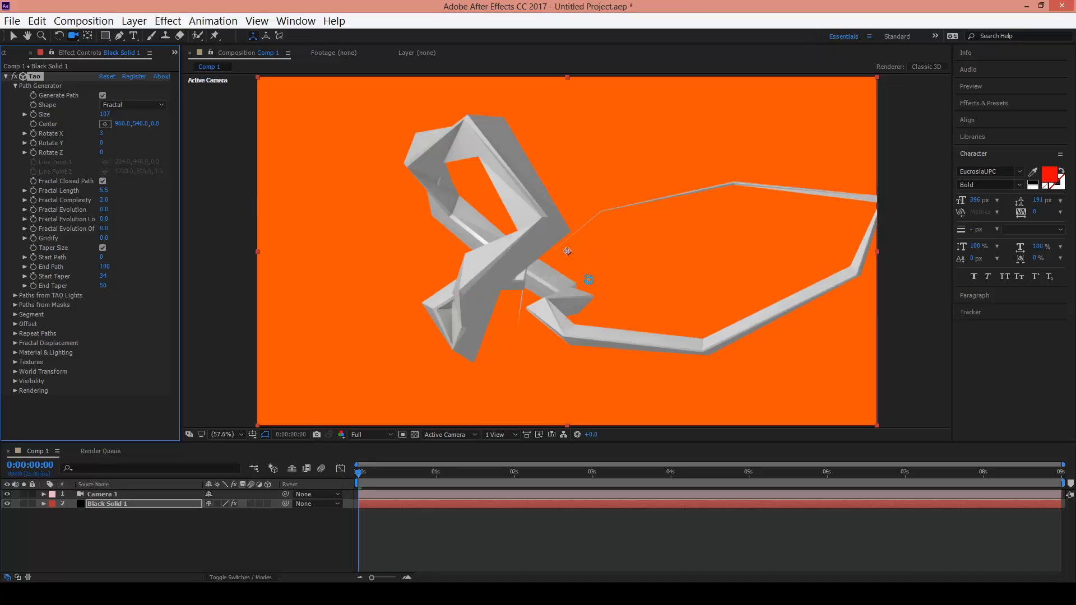
mouse_move(588, 279)
mouse_down()
mouse_move(704, 217)
mouse_move(731, 244)
mouse_move(573, 275)
mouse_up()
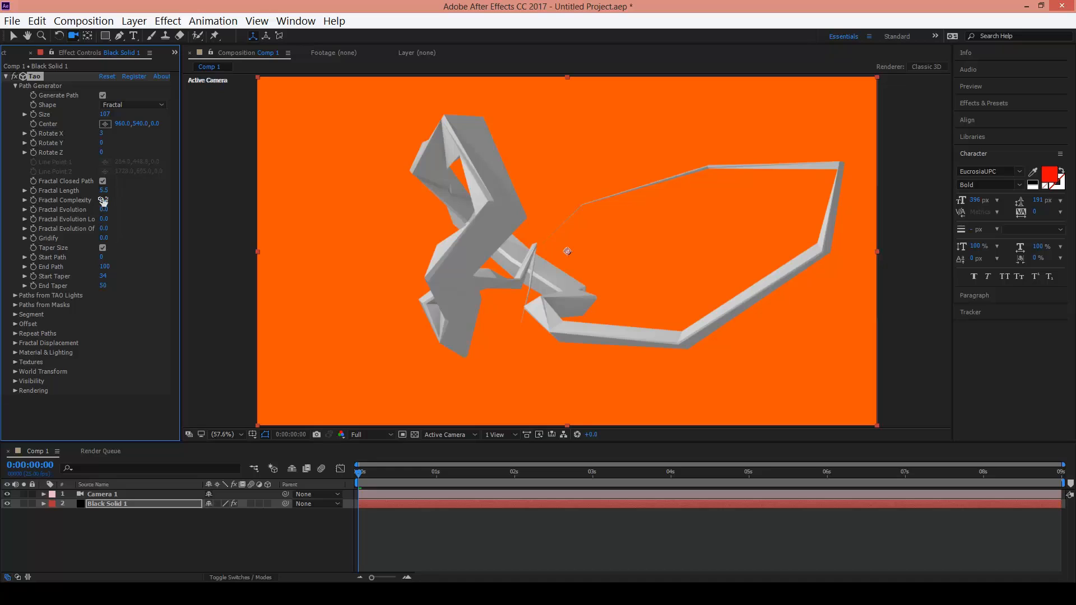
Step: Vary the Fractal Complexity, ending at 1.0, and adjust the Fractal Evolution to reshape the path
drag(104, 200, 121, 202)
drag(387, 189, 729, 188)
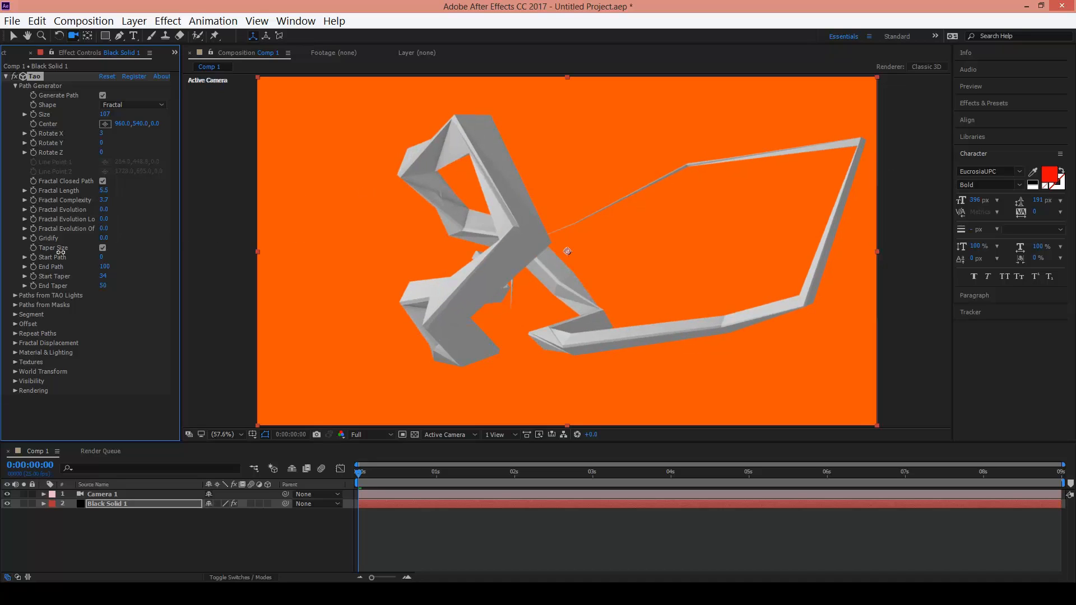
drag(60, 252, 2, 256)
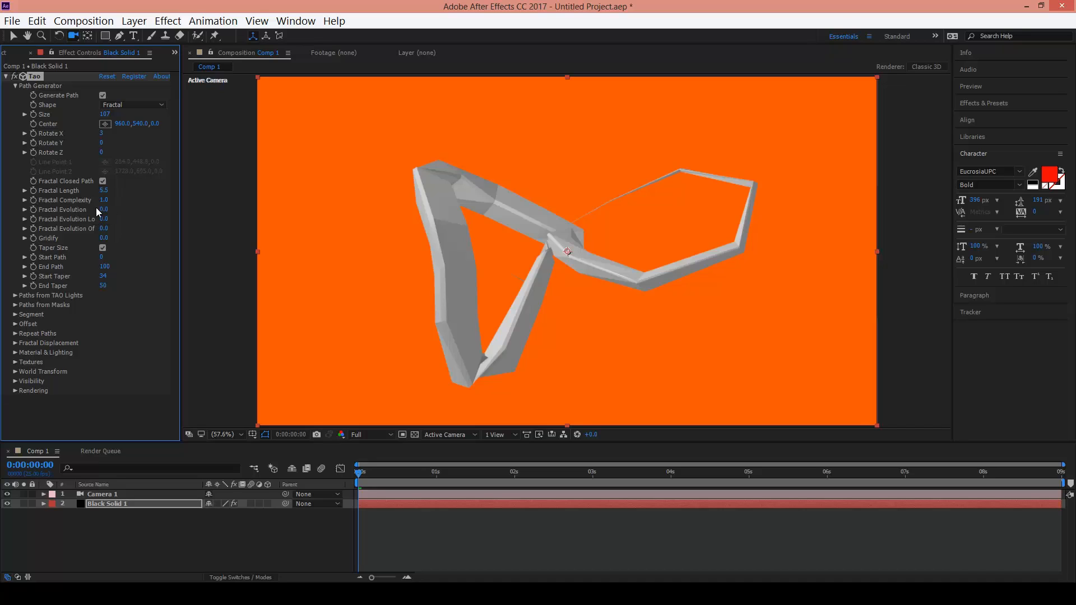
drag(102, 209, 615, 139)
Step: Turn off Generate Path and show the Paths from TAO Lights settings in place of the Path Generator settings
click(15, 86)
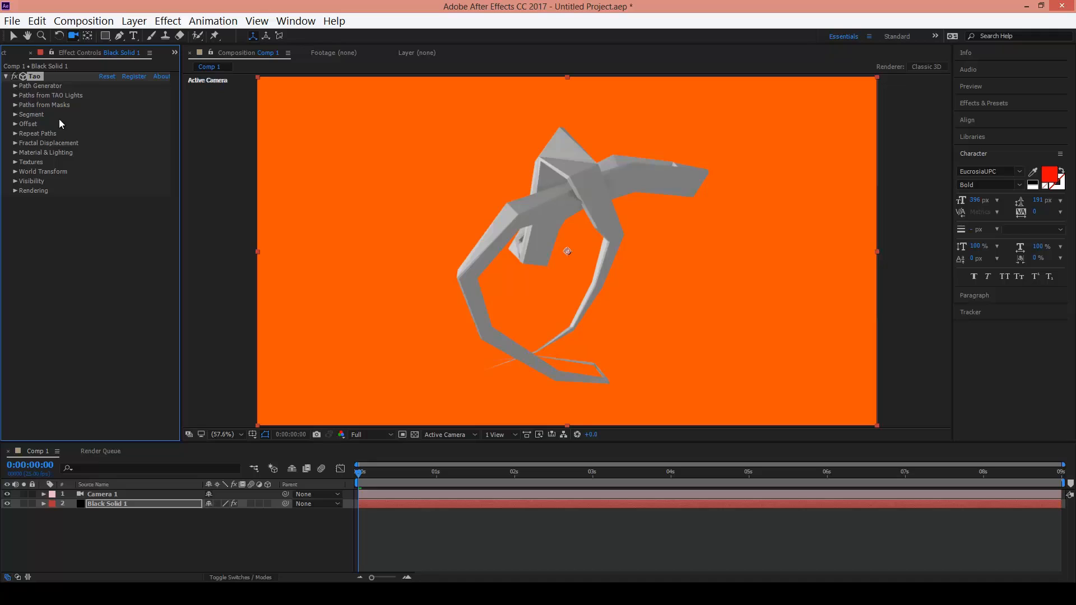
click(15, 95)
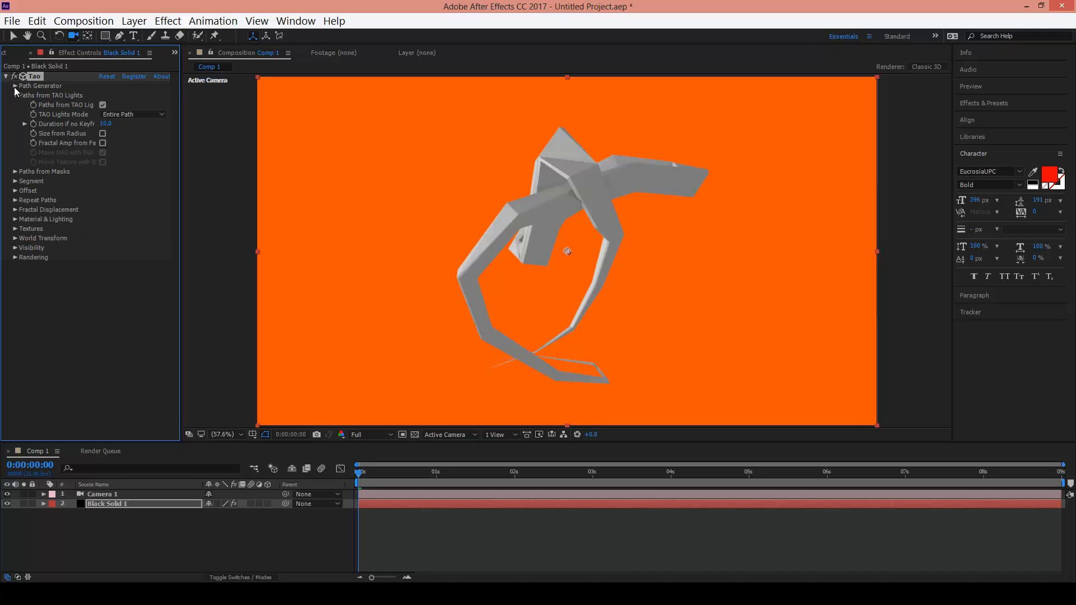
click(15, 86)
click(103, 95)
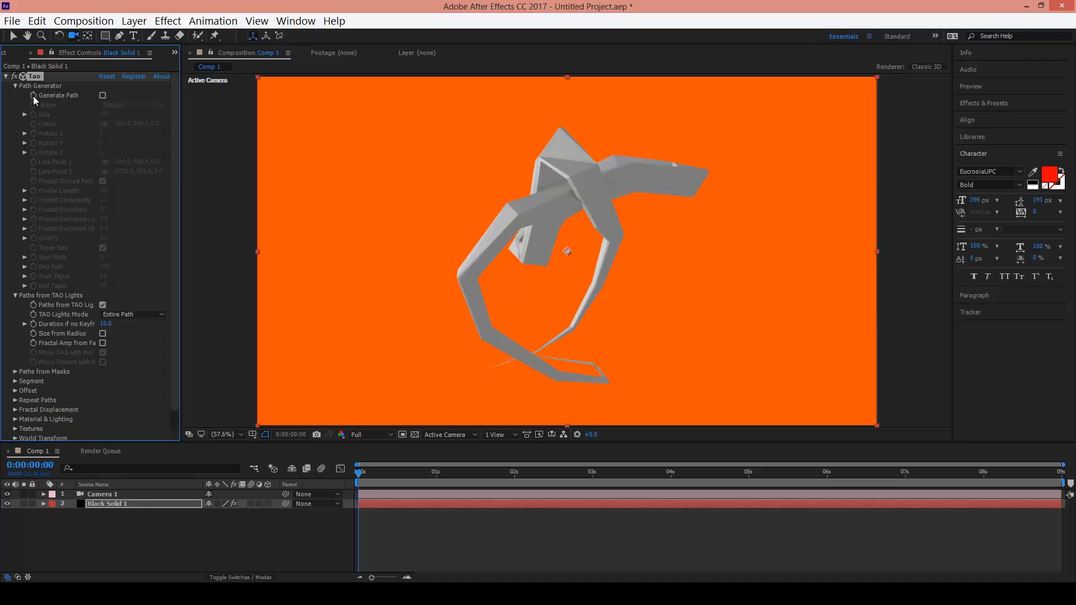
click(16, 86)
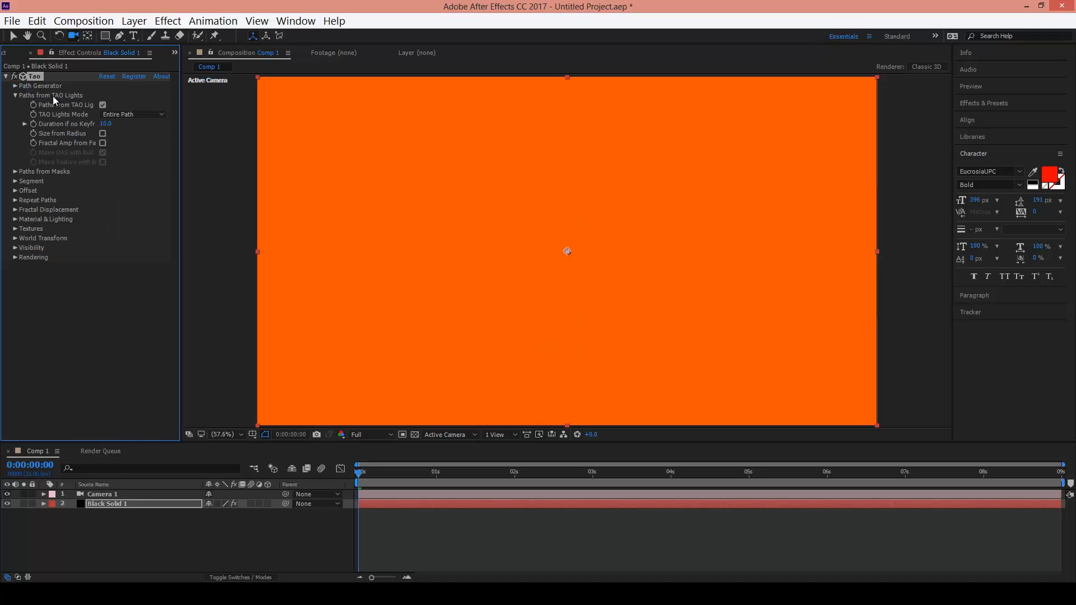
Step: Create a new Point light layer named TAO
click(153, 545)
right_click(147, 546)
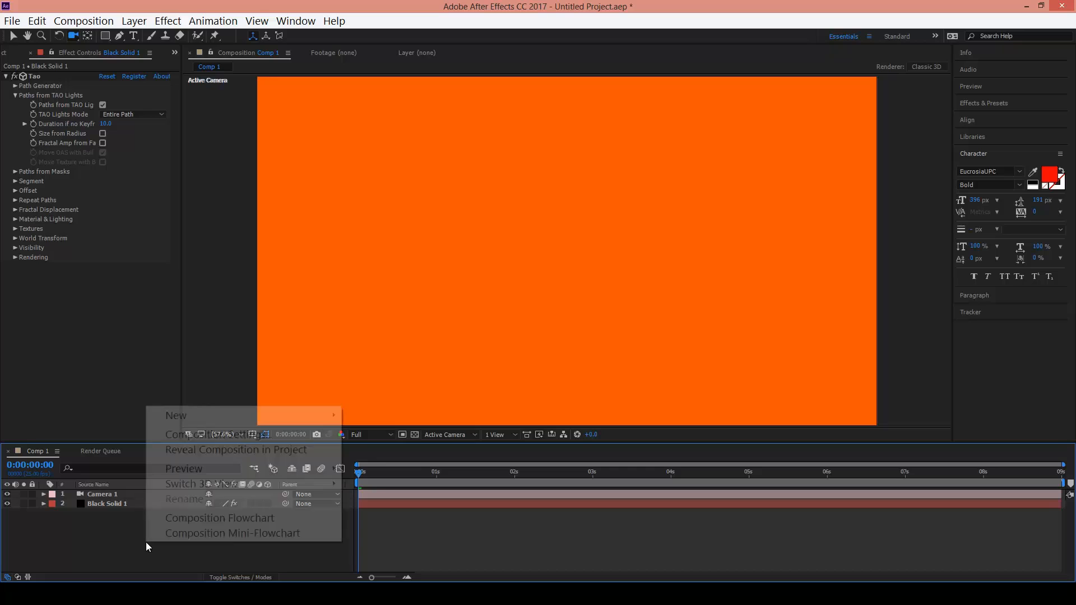
mouse_move(217, 423)
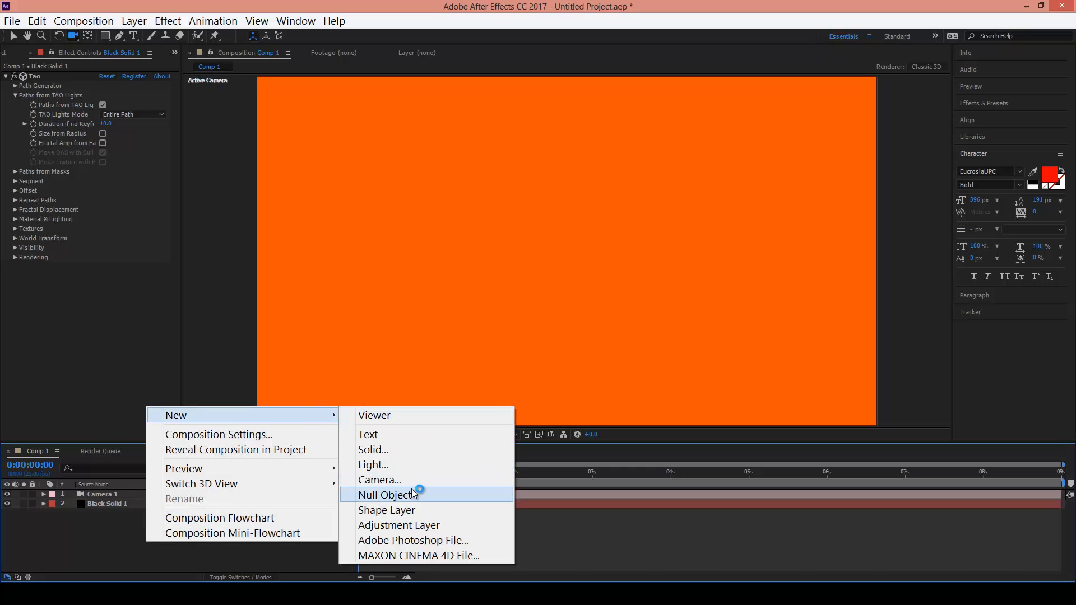
click(411, 466)
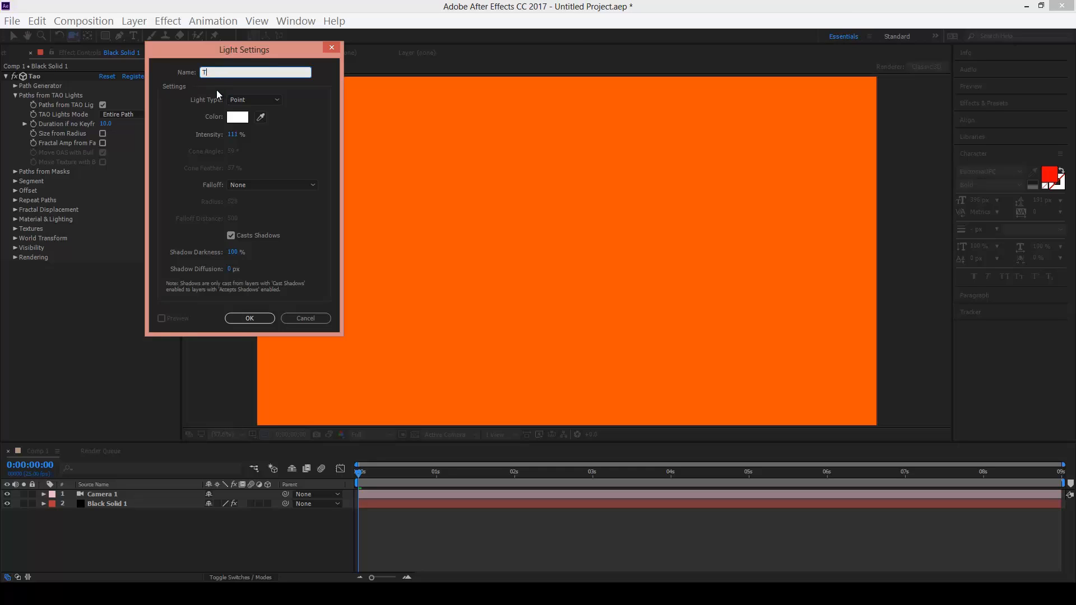
text(TAO)
click(241, 316)
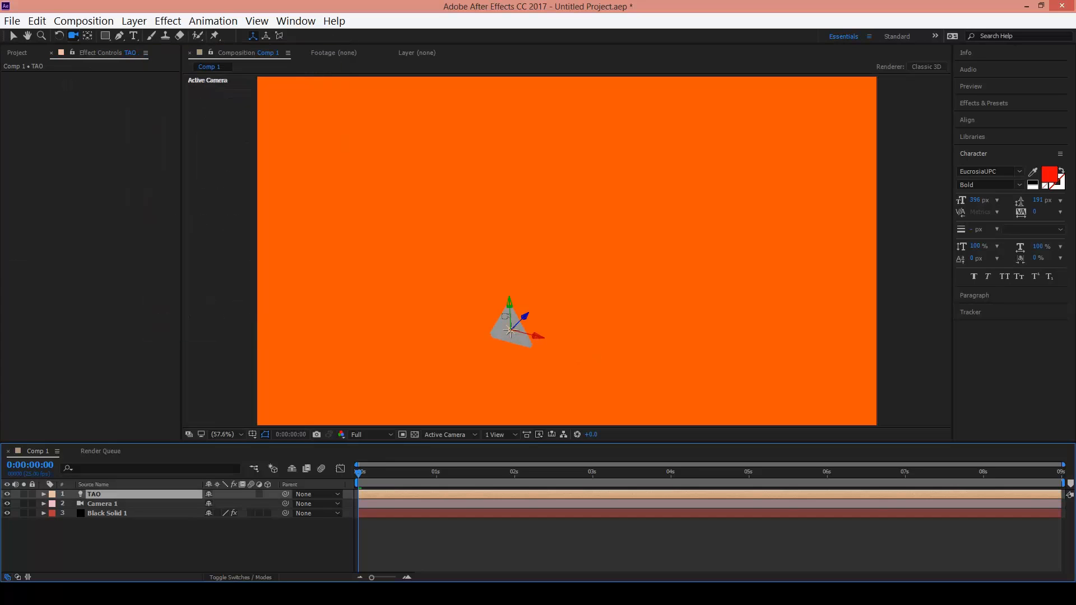
Step: Add a Position keyframe to the TAO light at 0:00:00:00
click(111, 516)
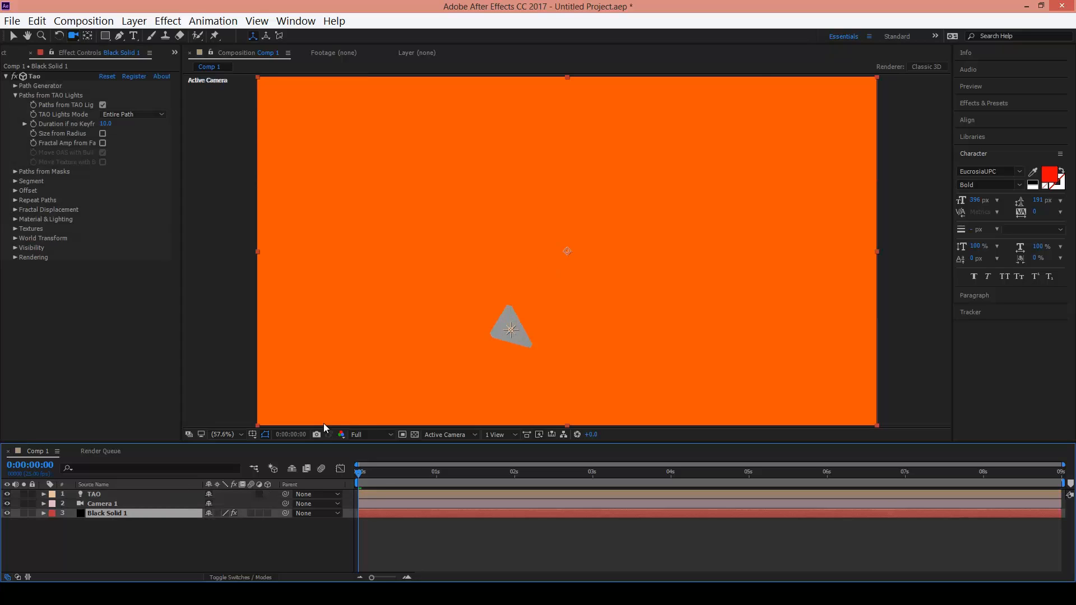
click(121, 494)
click(44, 494)
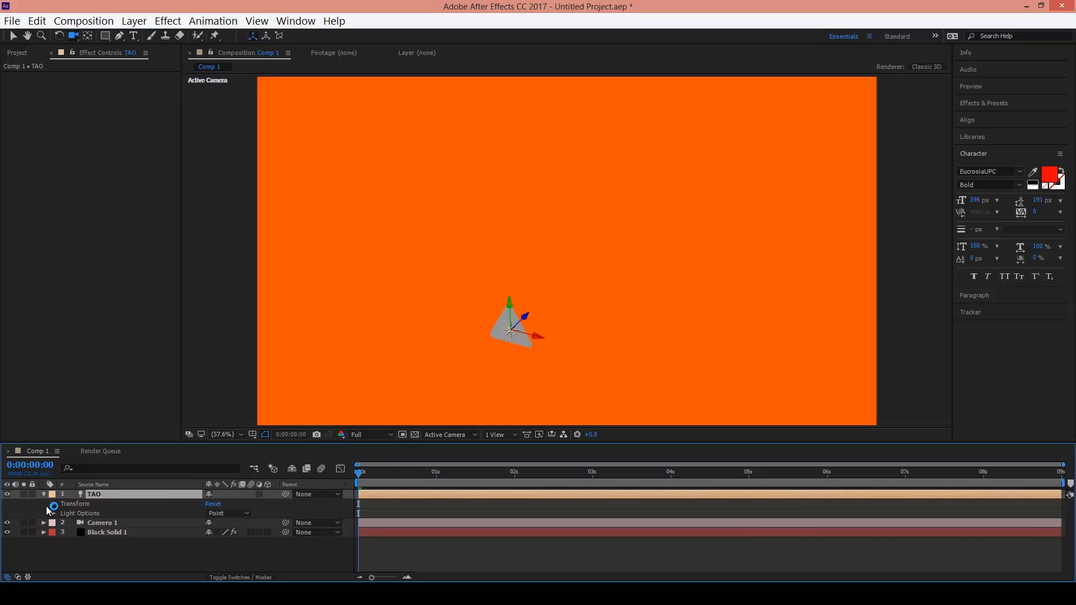
click(54, 506)
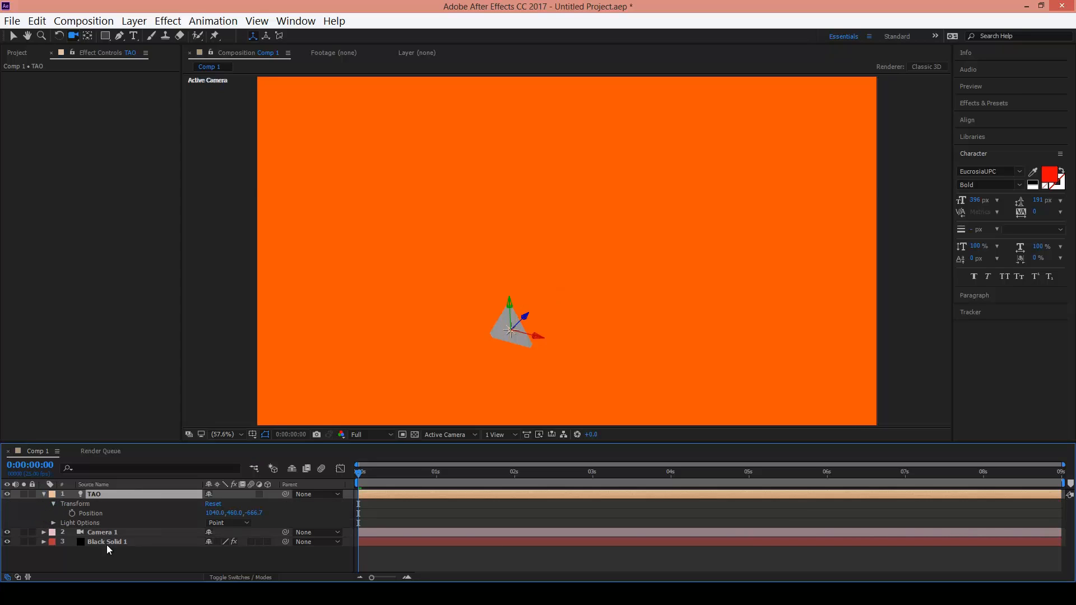
click(73, 513)
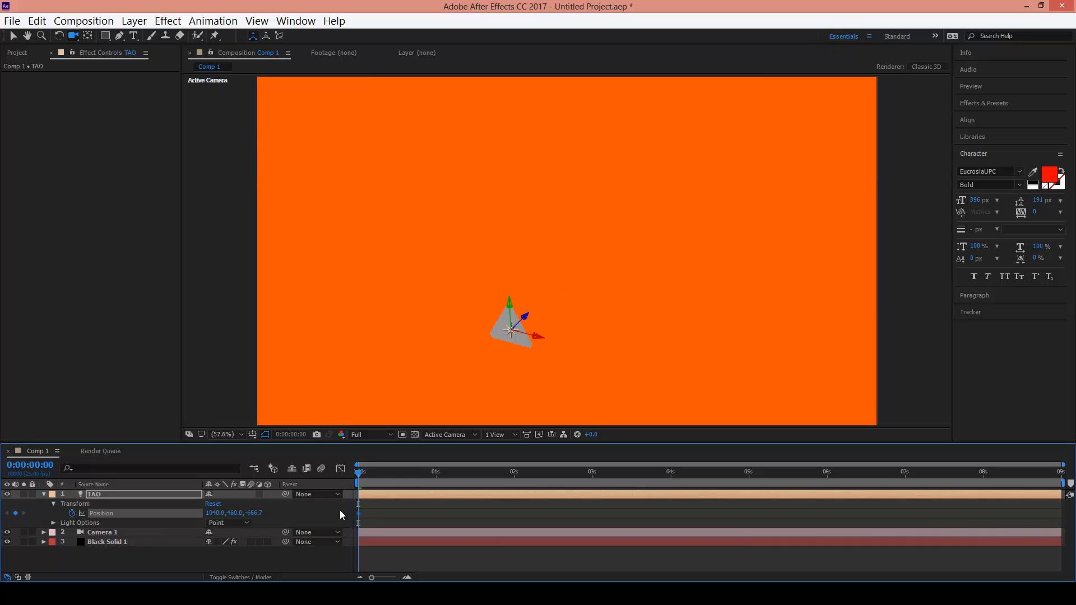
Step: Keyframe the TAO light's Position at 0:00:04:00 with Z about 816 and at 0:00:05:05 with X about -978
drag(376, 474, 671, 482)
click(13, 35)
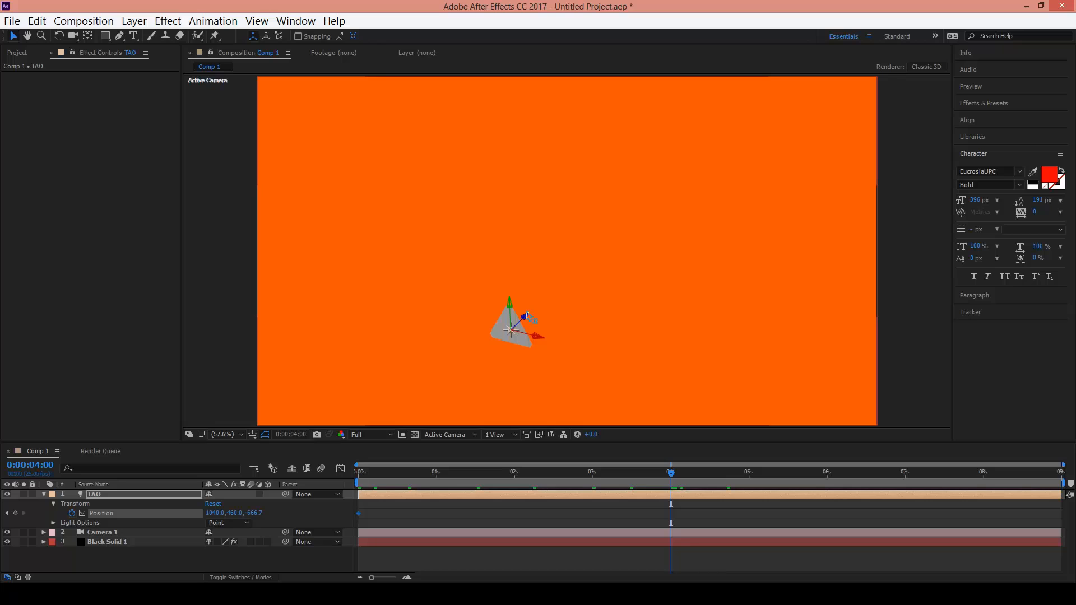
drag(527, 316, 669, 211)
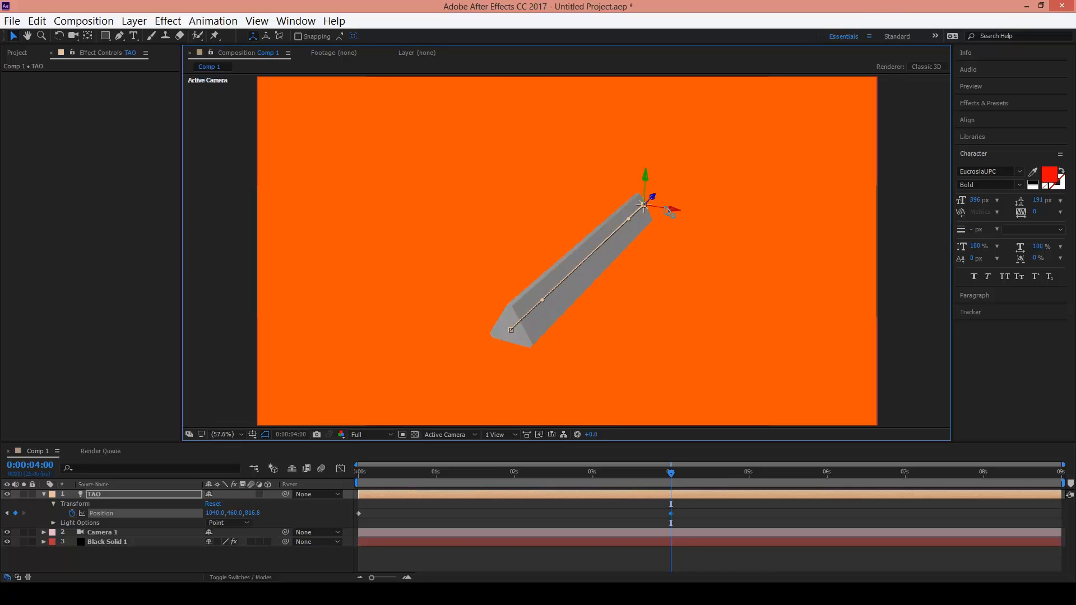
click(765, 470)
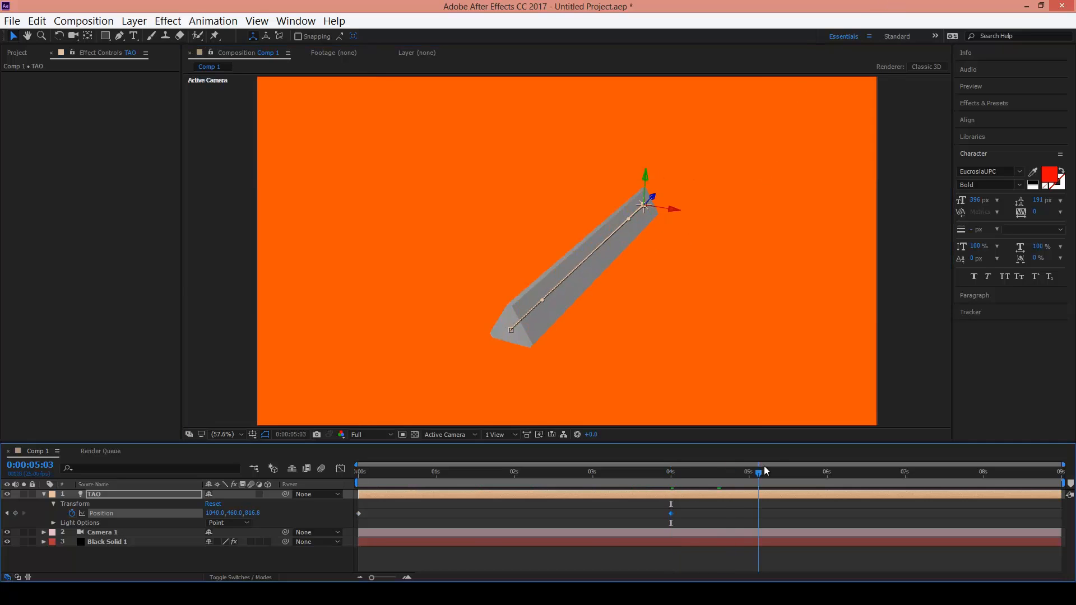
drag(675, 214, 1, 310)
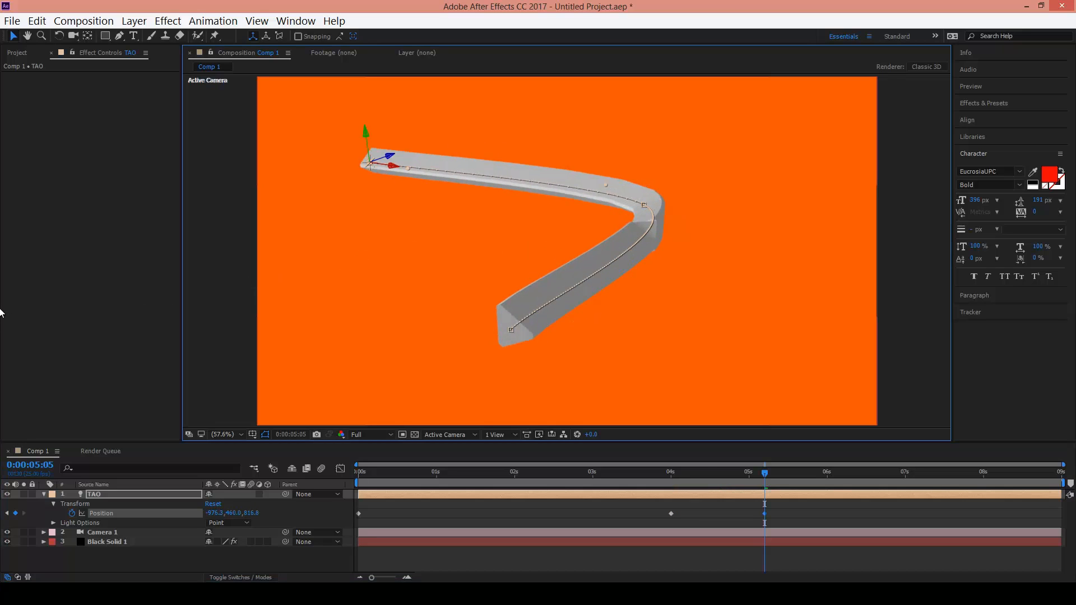
Step: Set the Tao effect's TAO Lights Mode to Build-up on Black Solid 1 and scrub to 0:00:05:04 to preview the growing path
drag(755, 469, 727, 472)
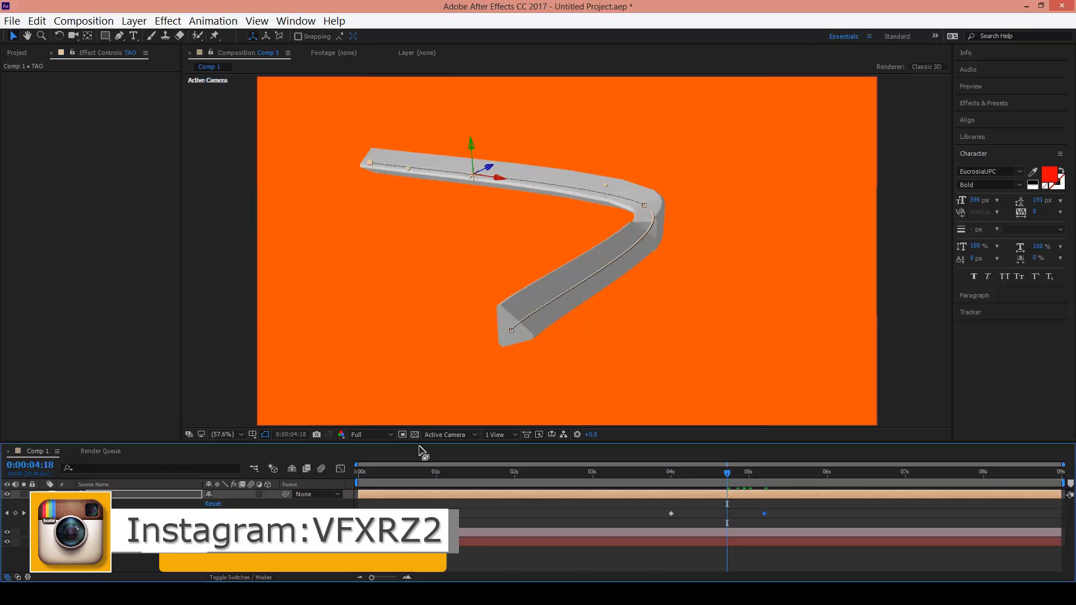
click(144, 541)
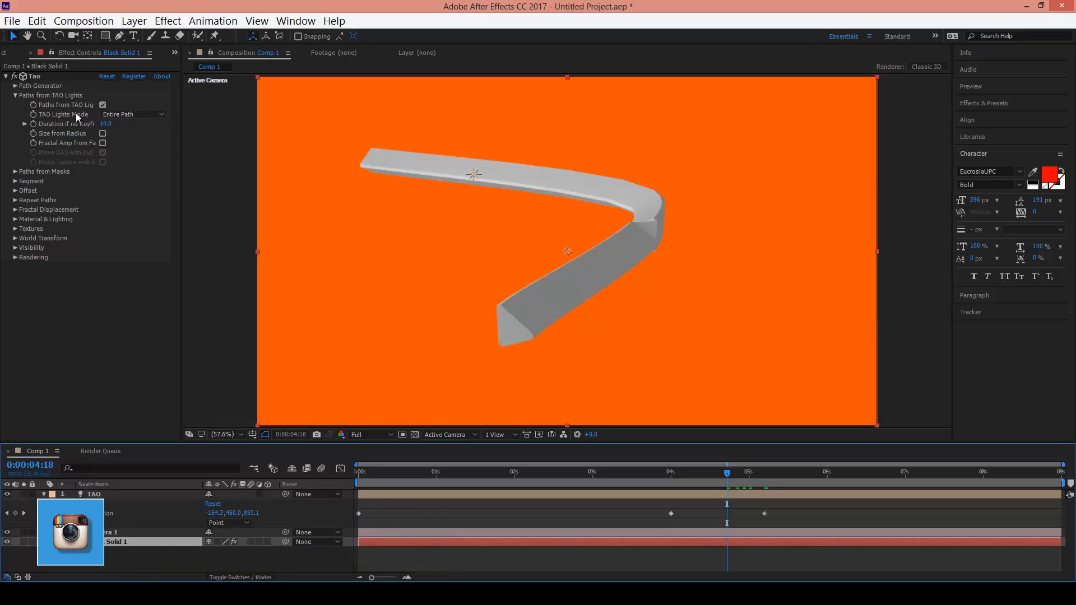
click(103, 114)
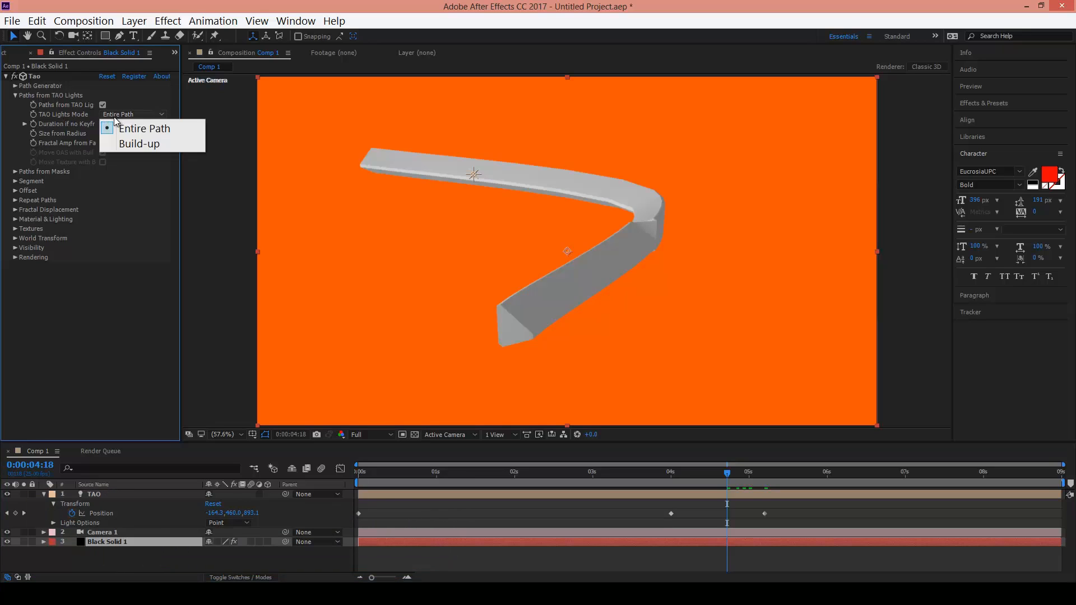
click(142, 144)
drag(707, 478, 762, 541)
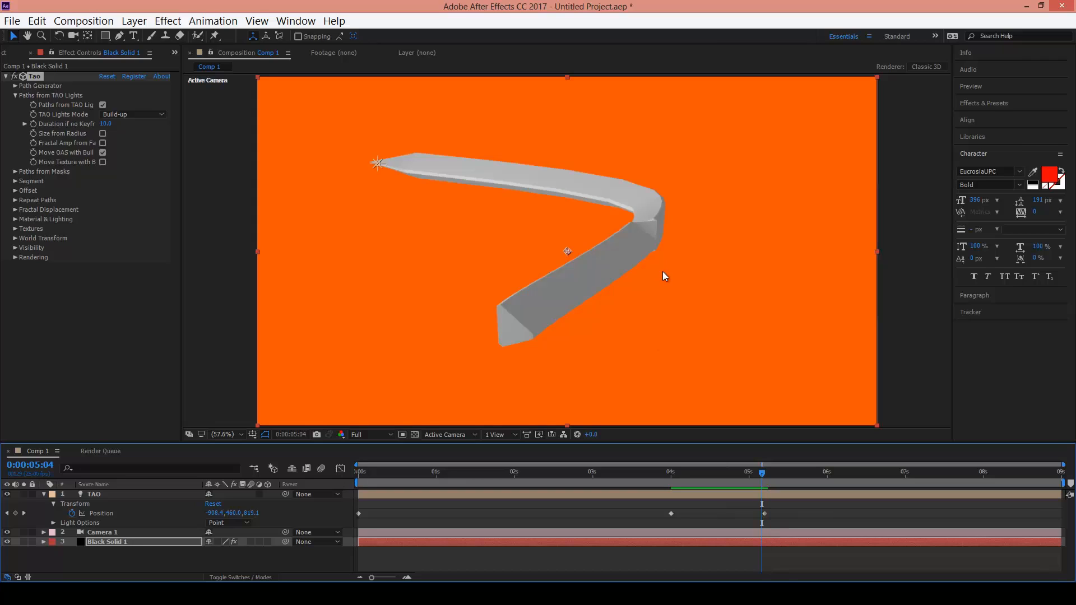
Step: Turn off Paths from TAO Lights and show the Paths from Masks settings in place of the light settings
click(139, 103)
click(103, 104)
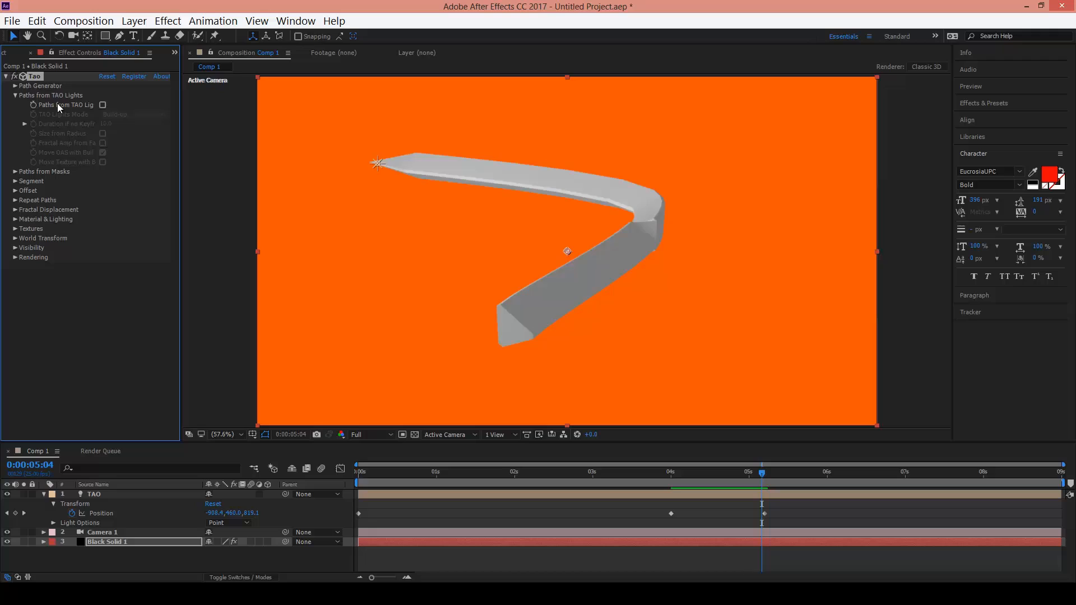
click(15, 95)
click(15, 105)
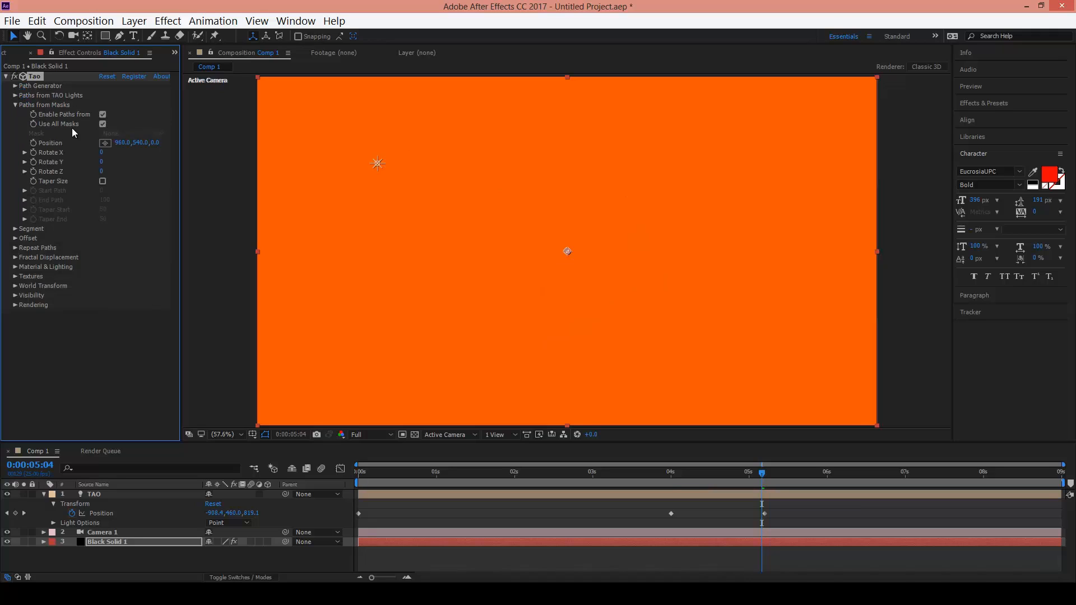
Step: Draw an open V-shaped mask path with the Pen tool on the left part of Black Solid 1
key(g)
click(135, 543)
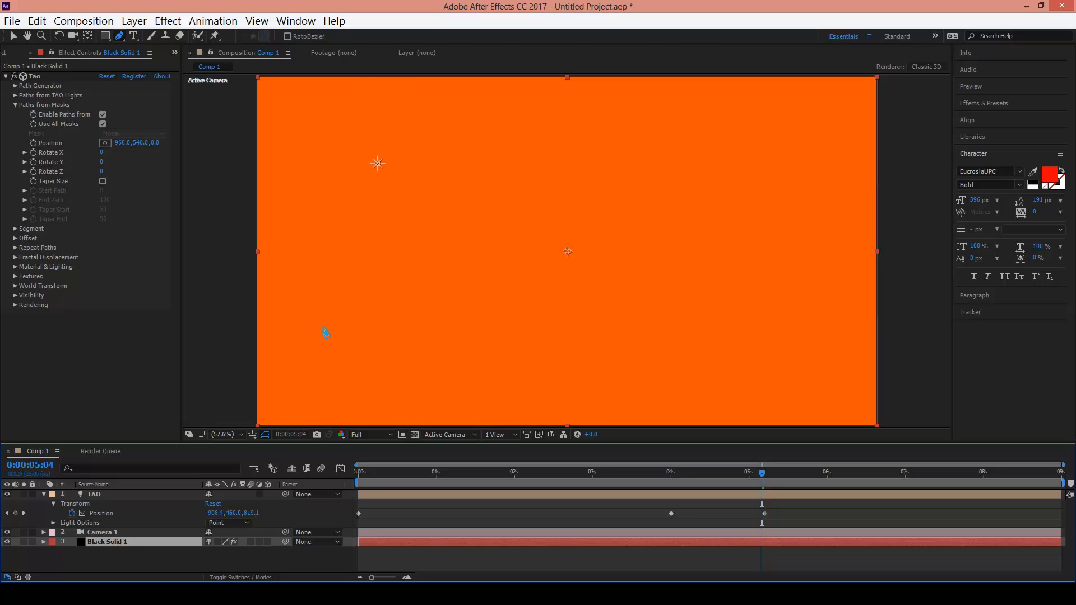
click(299, 166)
click(359, 290)
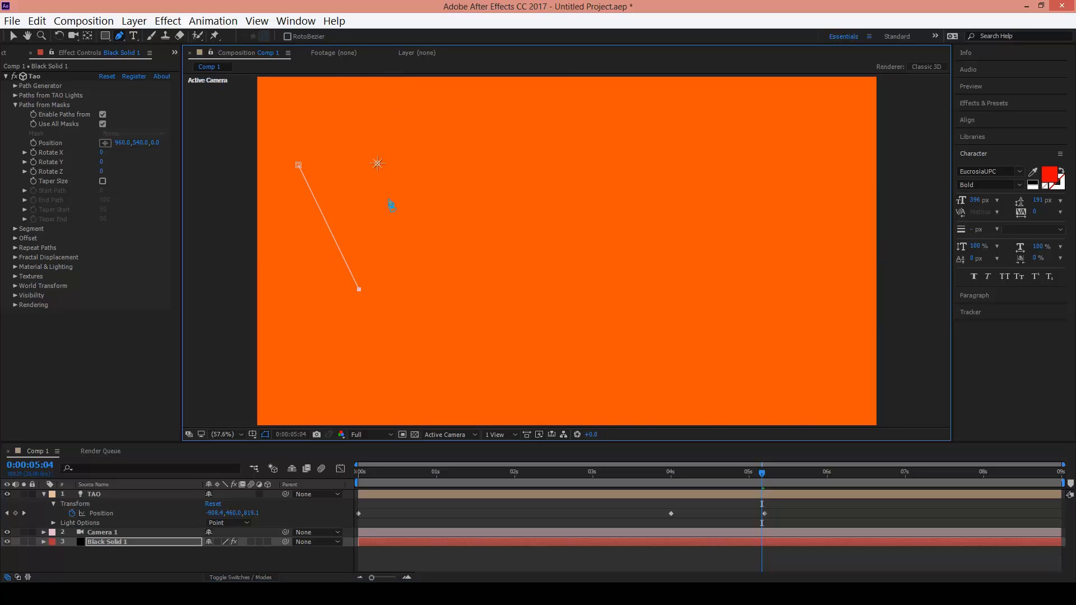
click(395, 166)
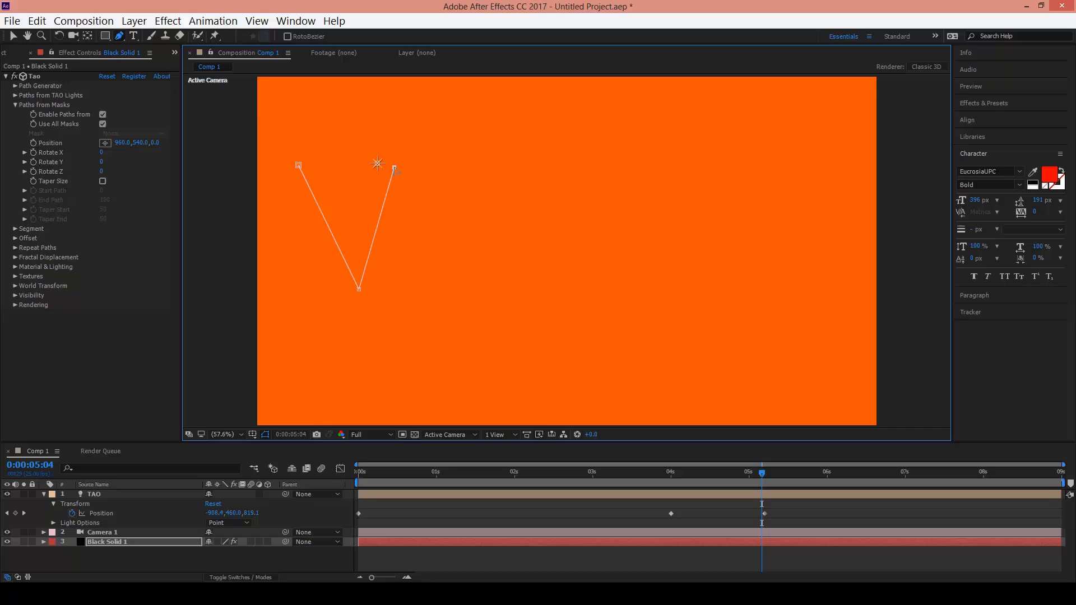
Step: Draw the letter F beside the V on Black Solid 1, using one mask for the top and stem and another for the crossbar
click(171, 540)
click(576, 170)
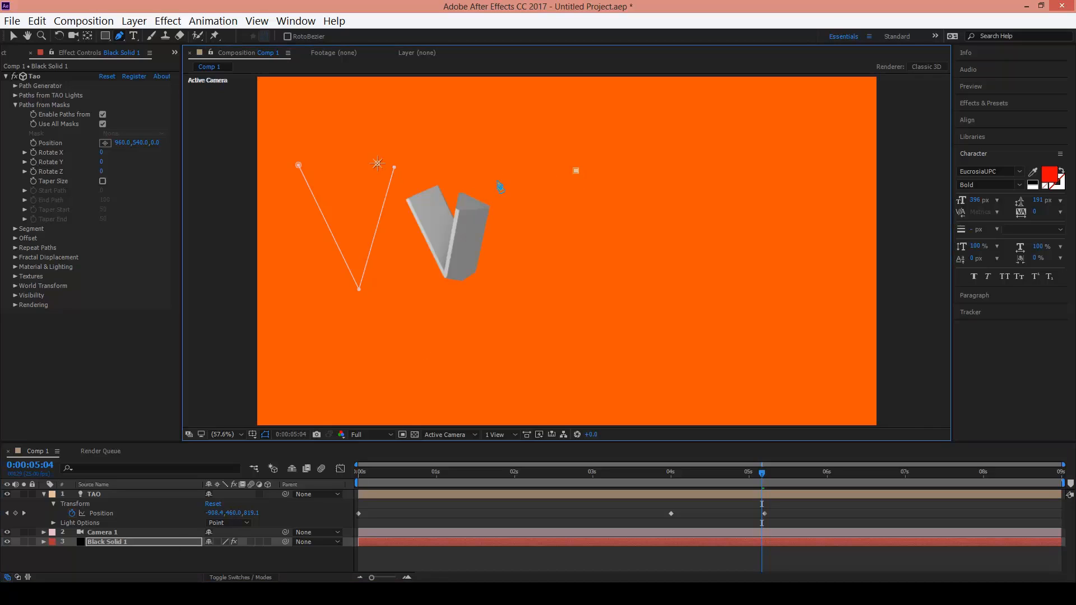
click(497, 181)
click(512, 306)
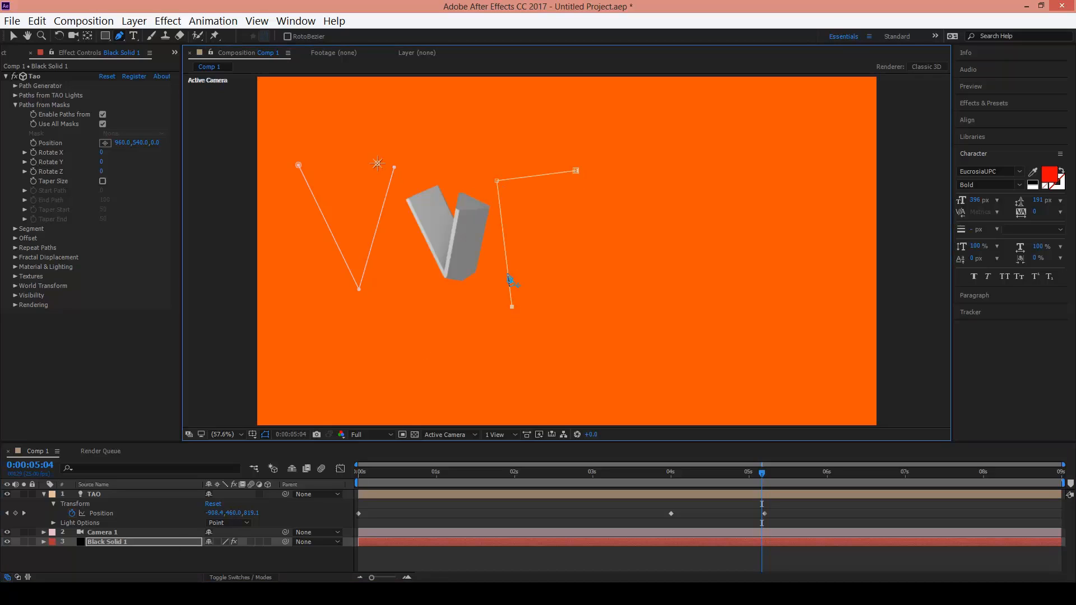
click(148, 541)
click(505, 250)
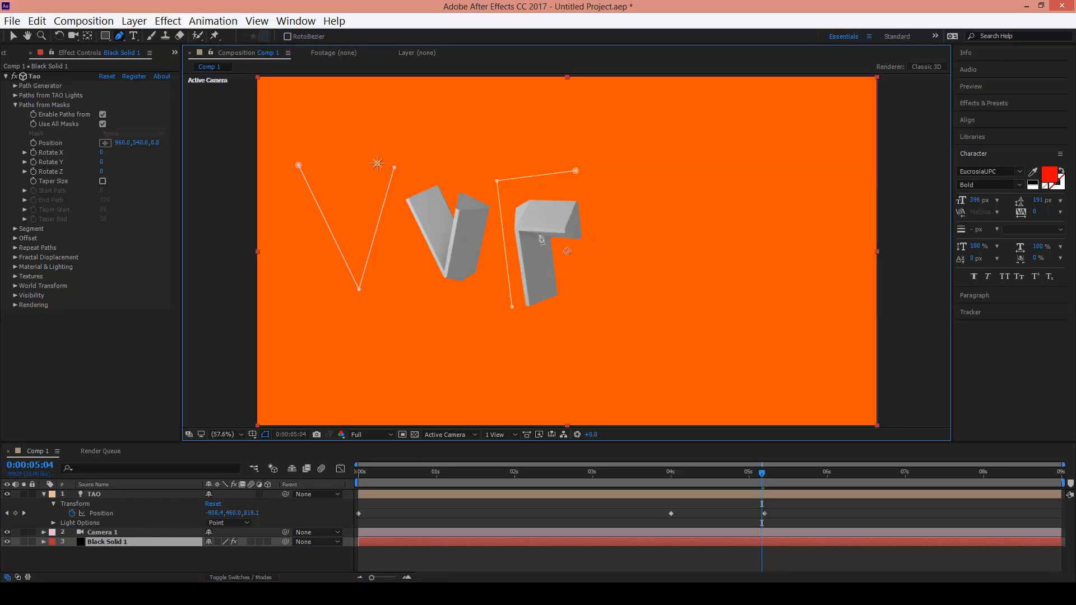
click(505, 250)
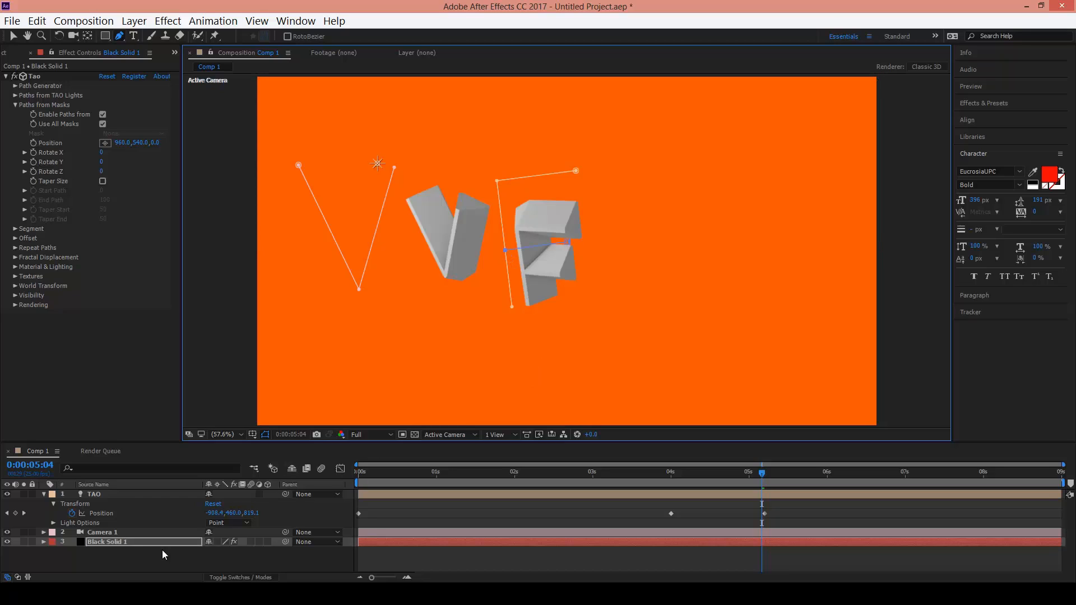
Step: Draw the letter X beside the F on Black Solid 1 as two crossing diagonal mask paths
click(118, 543)
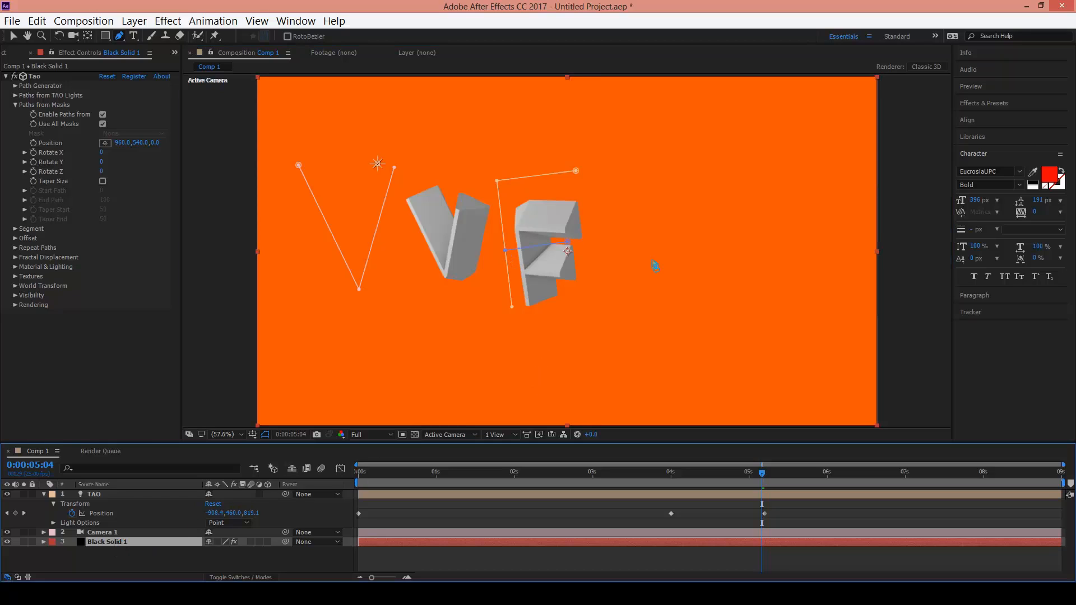
click(638, 177)
click(713, 307)
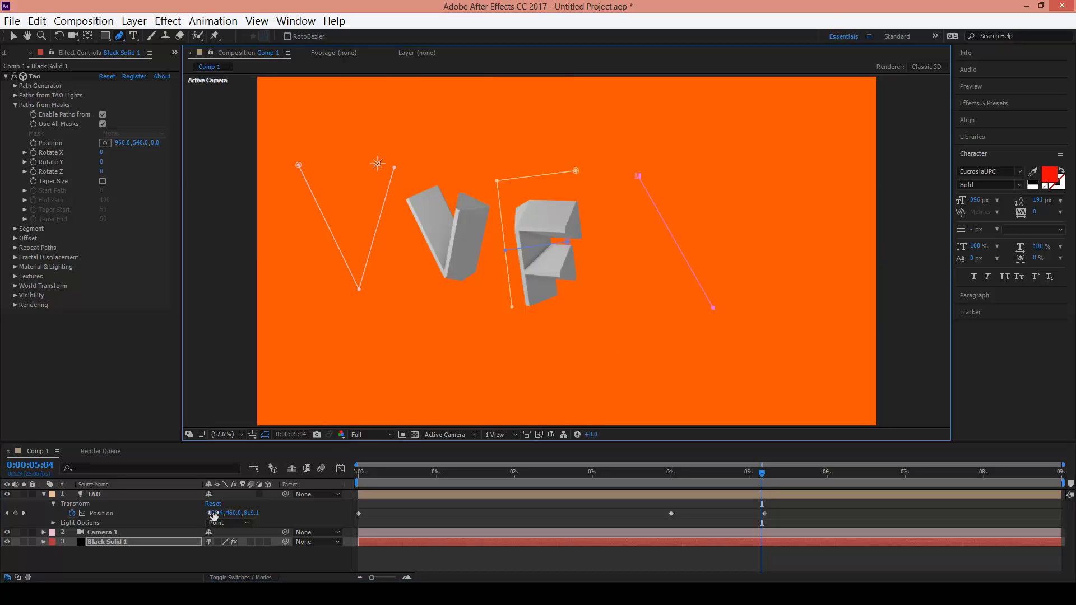
click(178, 542)
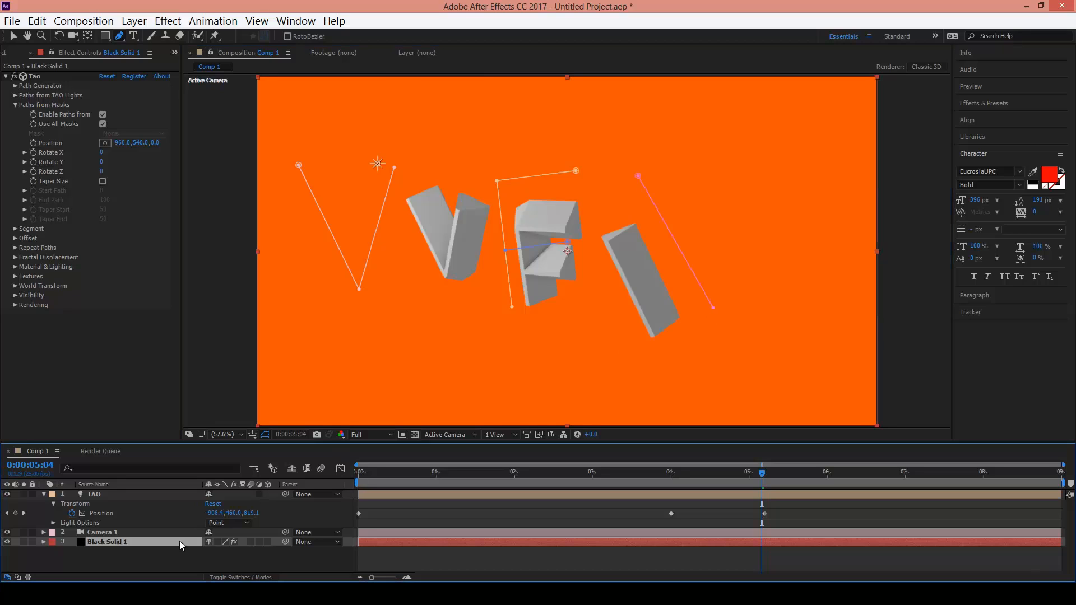
click(726, 178)
click(609, 294)
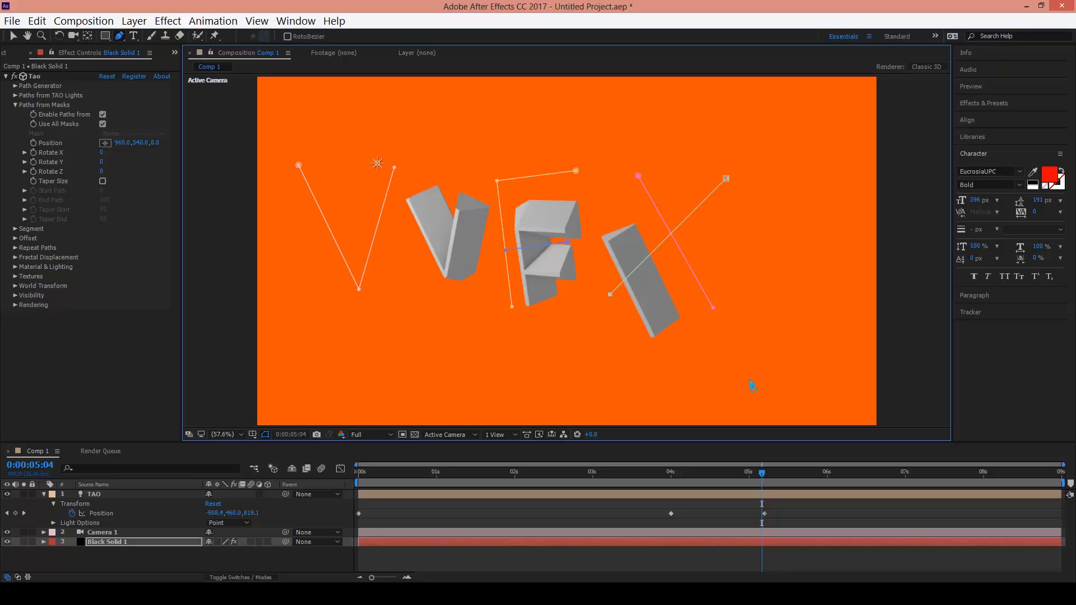
Step: Orbit the camera around the V, F and X shapes and turn on Taper Size for the mask paths
click(76, 36)
drag(578, 323, 563, 284)
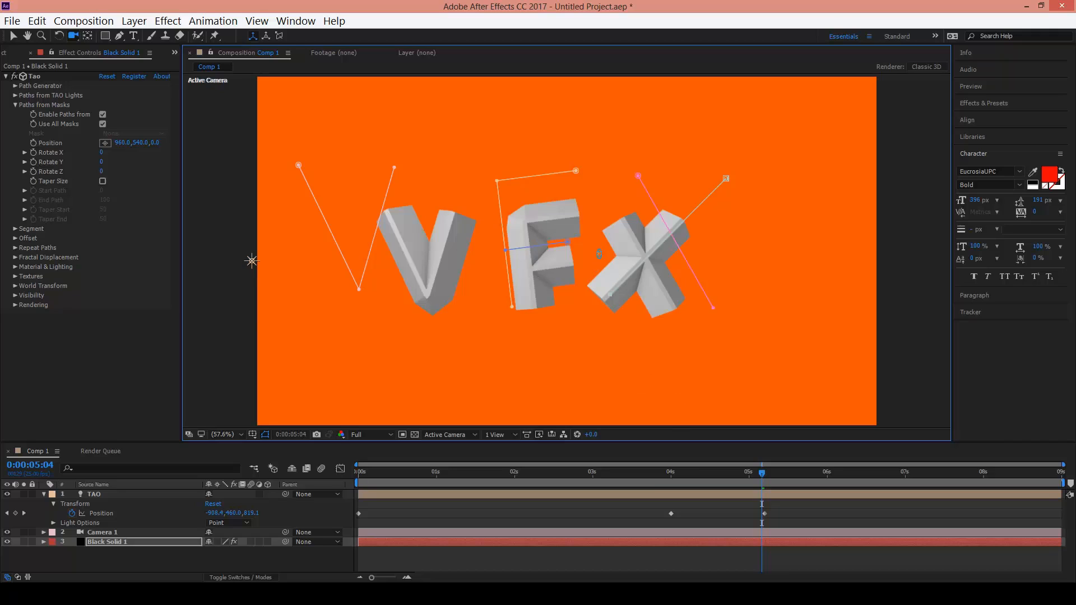
drag(252, 260, 217, 262)
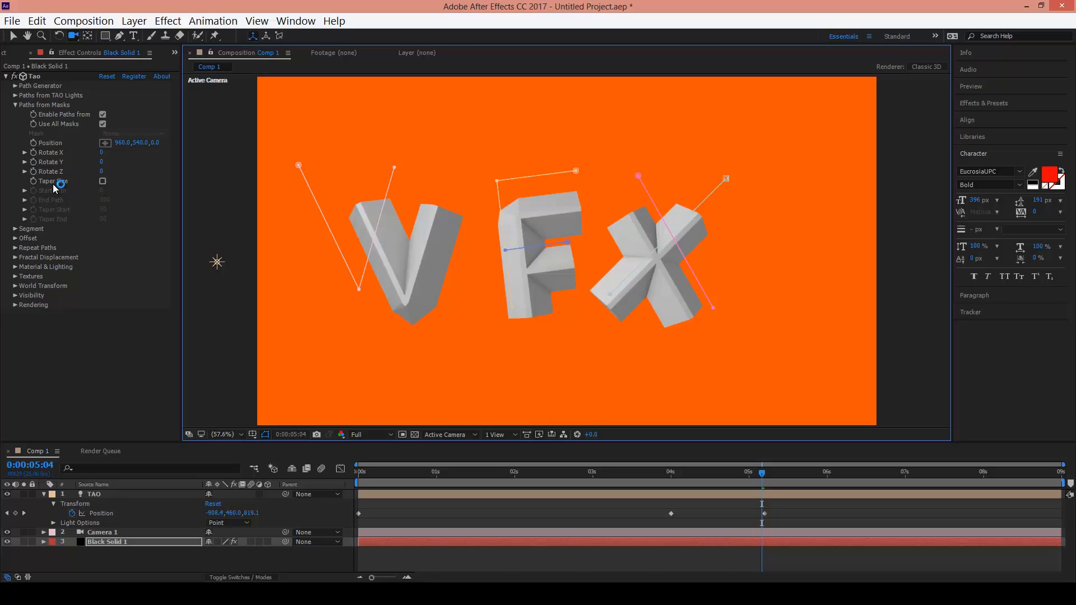
click(103, 181)
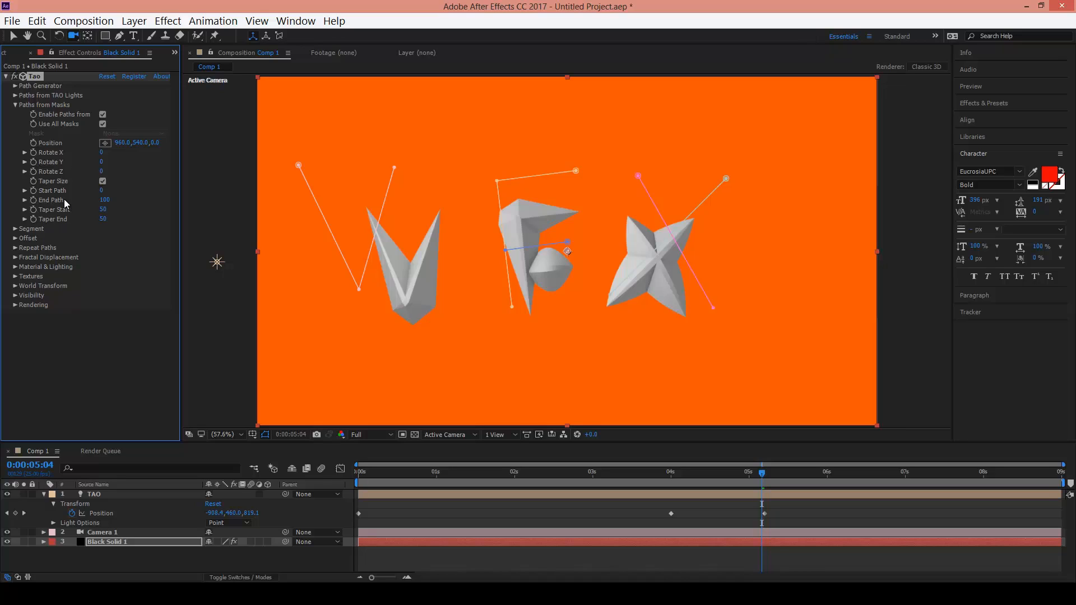
Step: At 0:00:04:07, add a text layer reading VFXRZ and move it above the tapered shapes, near the horizontal centre
drag(762, 473, 694, 478)
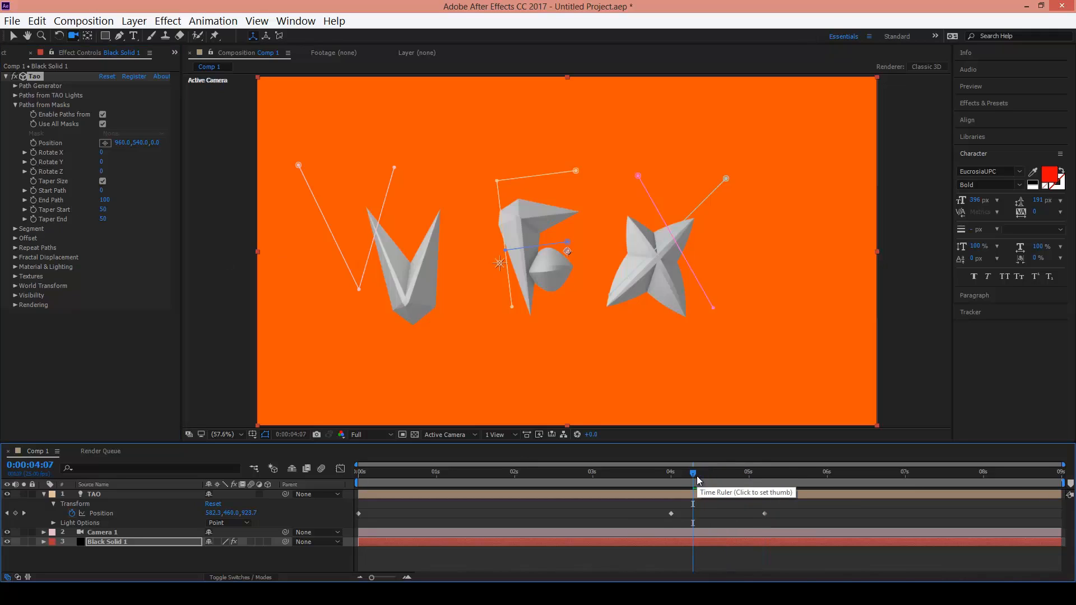
click(45, 494)
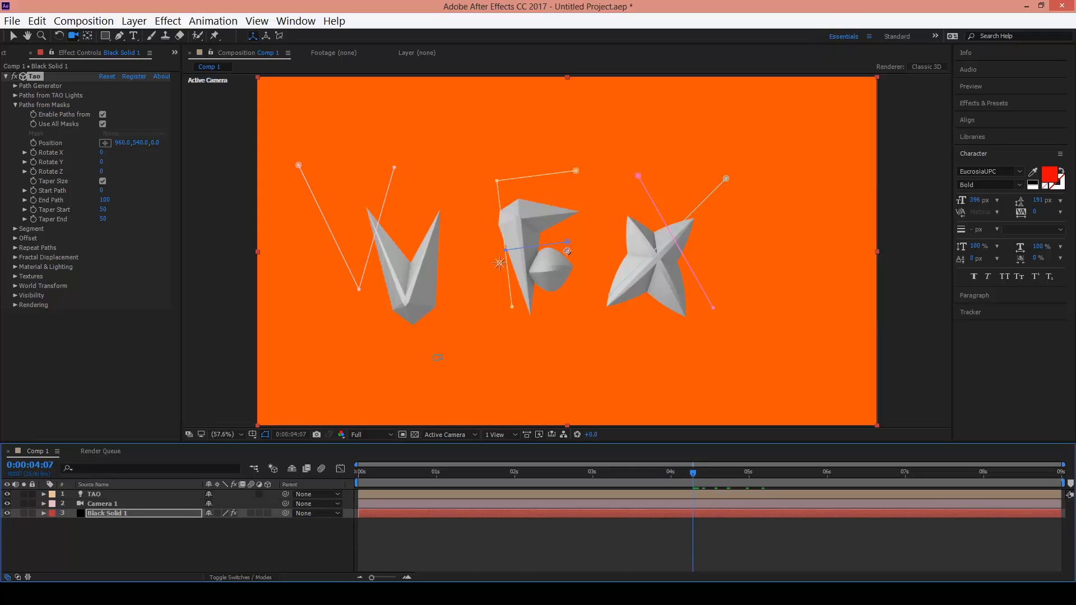
click(133, 35)
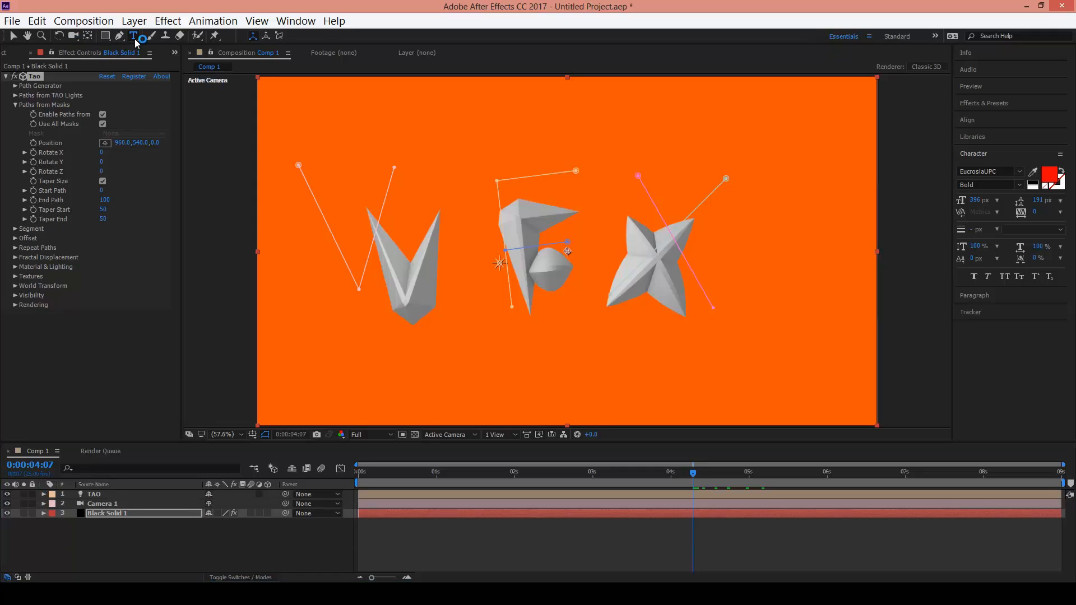
click(383, 200)
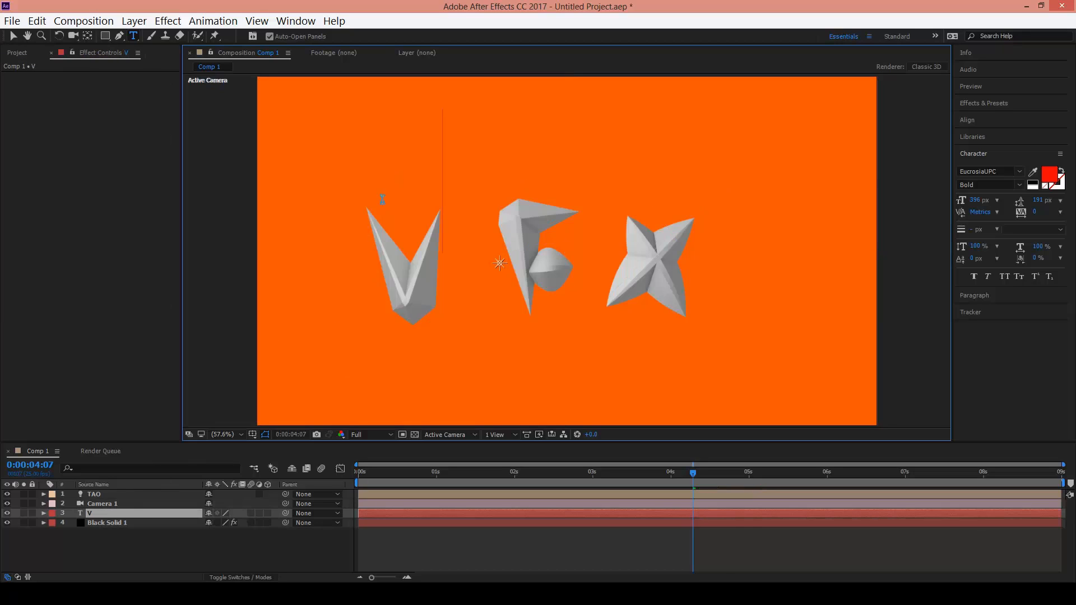
text(VFXR)
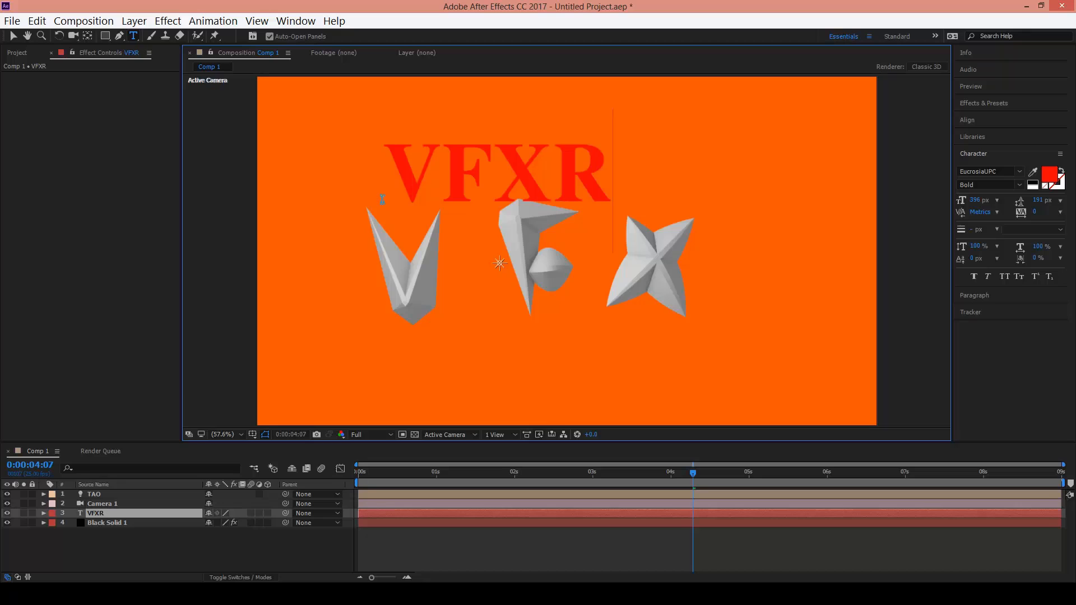
text(Z)
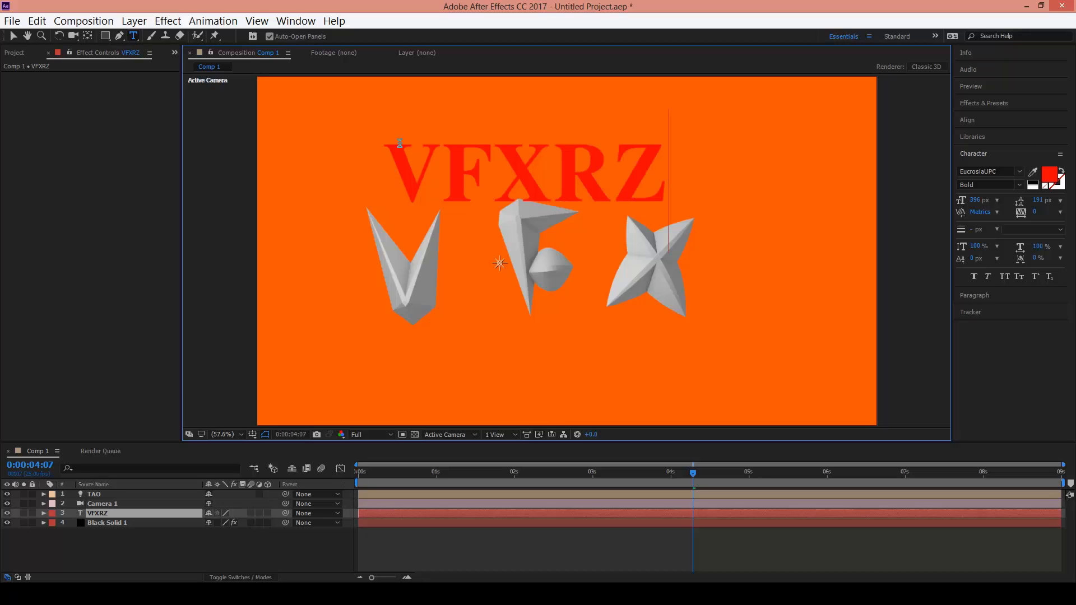
click(13, 36)
drag(516, 180, 553, 176)
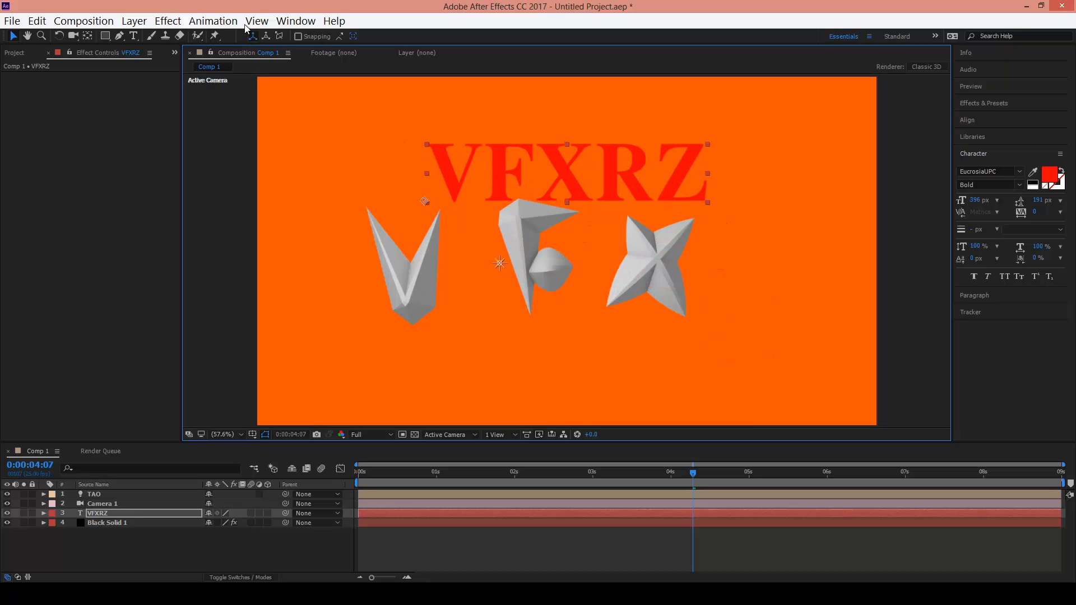
Step: Auto-trace the VFXRZ text layer for the current frame using the Alpha channel
click(134, 21)
click(143, 21)
click(143, 22)
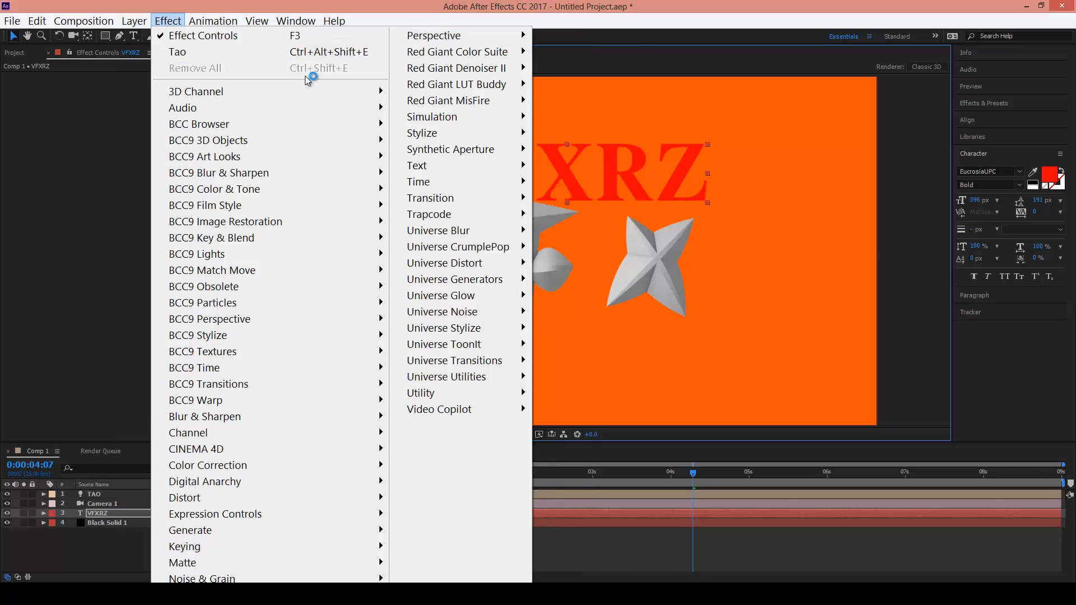
mouse_move(374, 40)
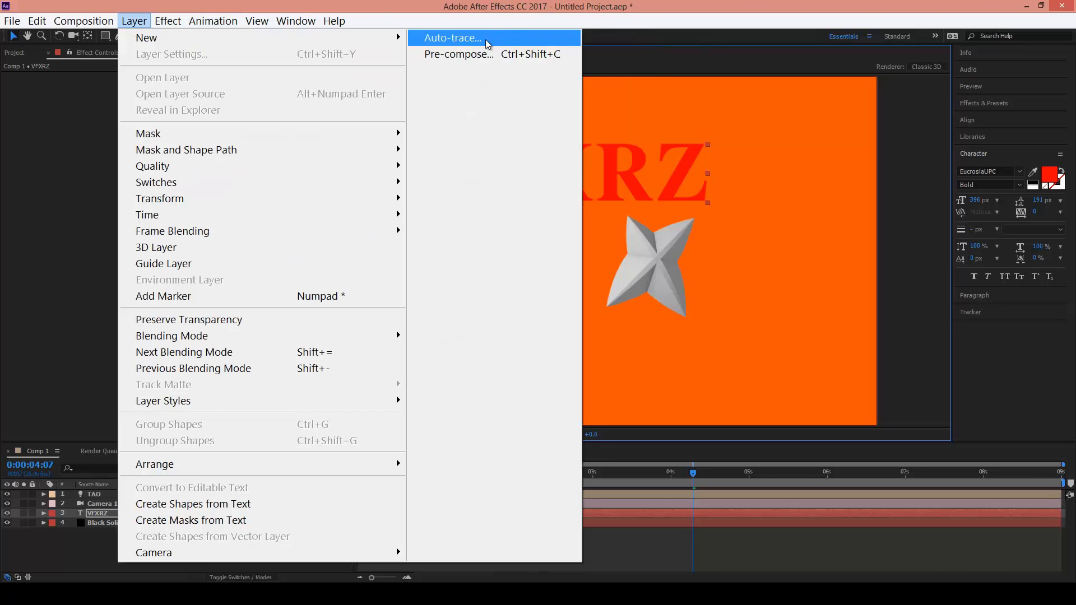
click(477, 38)
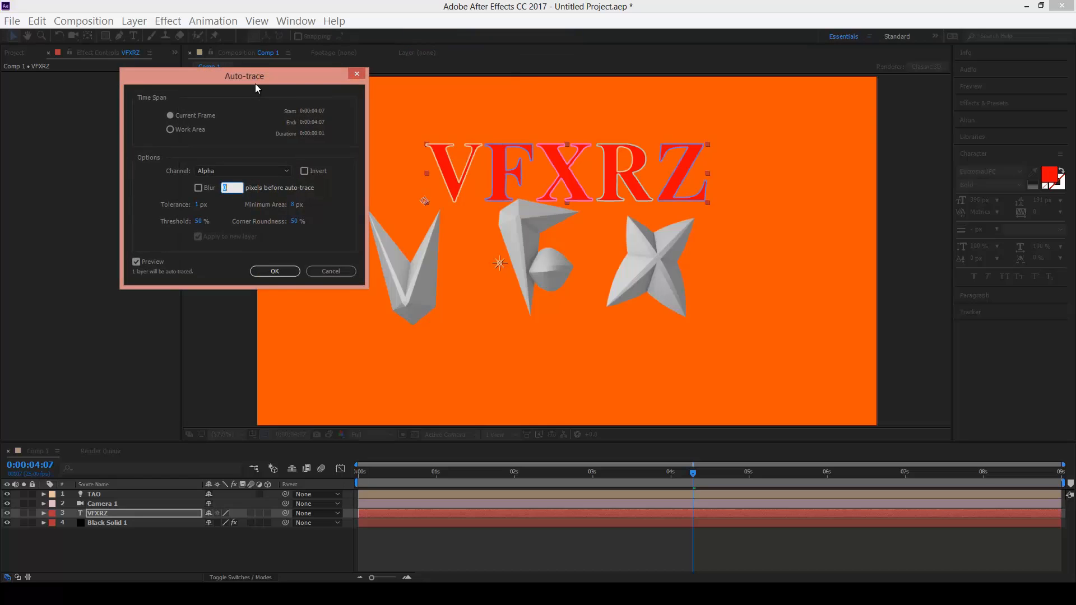
mouse_move(255, 84)
mouse_down()
mouse_move(286, 118)
mouse_move(849, 213)
mouse_move(859, 168)
mouse_up()
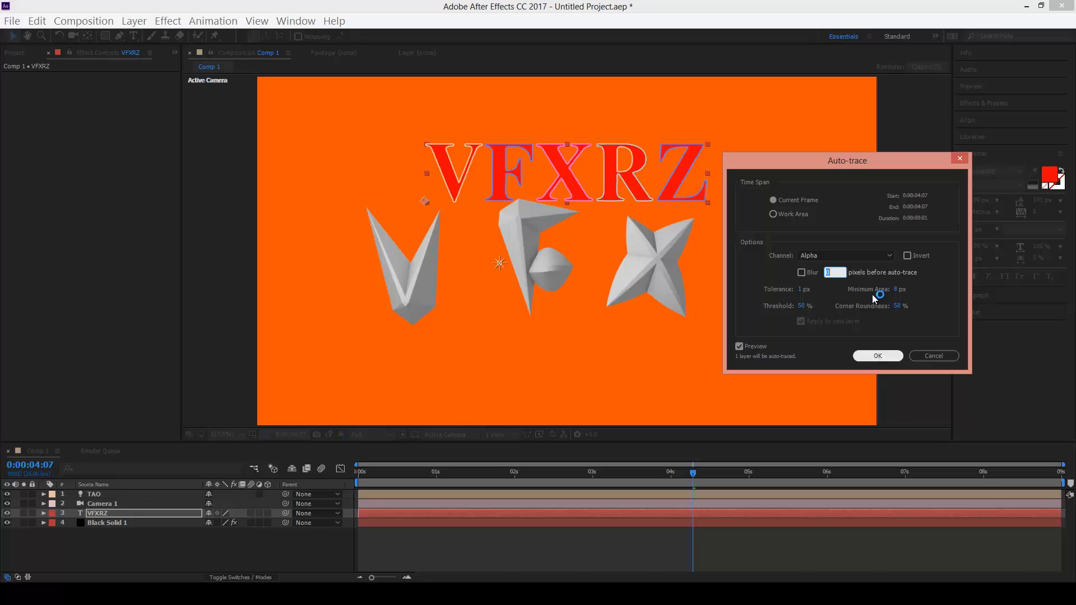
click(873, 354)
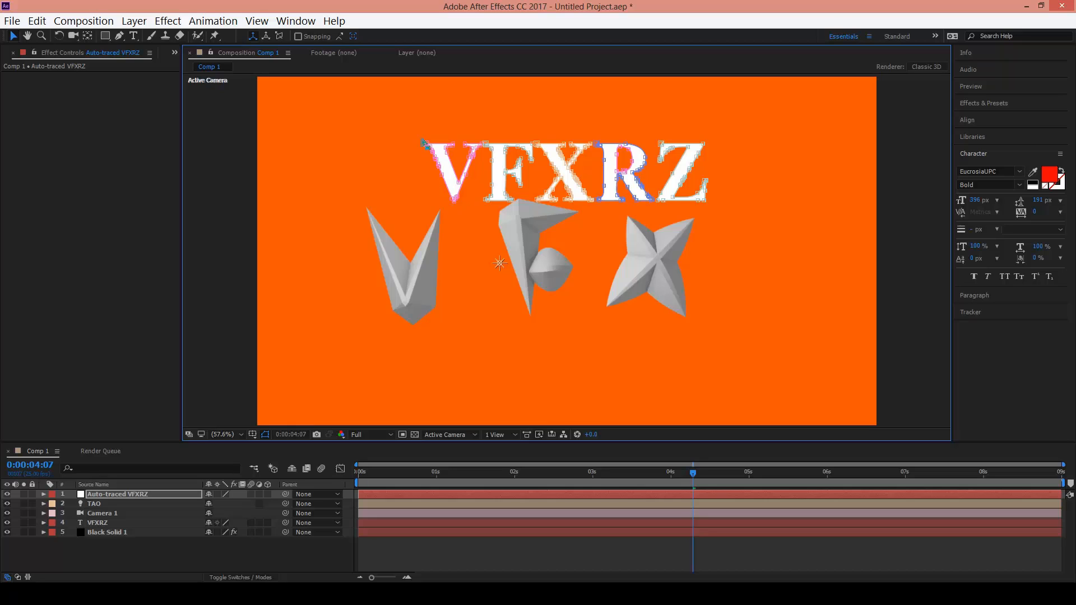
Step: Copy all six masks, Mask 1 to Mask 6, from the Auto-traced VFXRZ layer
click(44, 495)
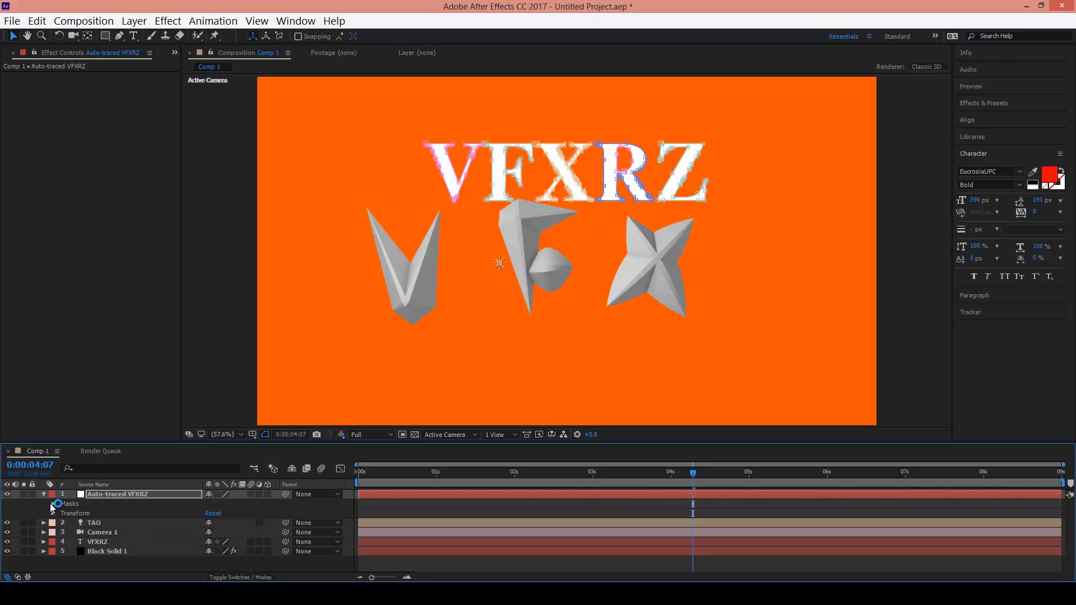
click(53, 504)
scroll(86, 519, down, 2)
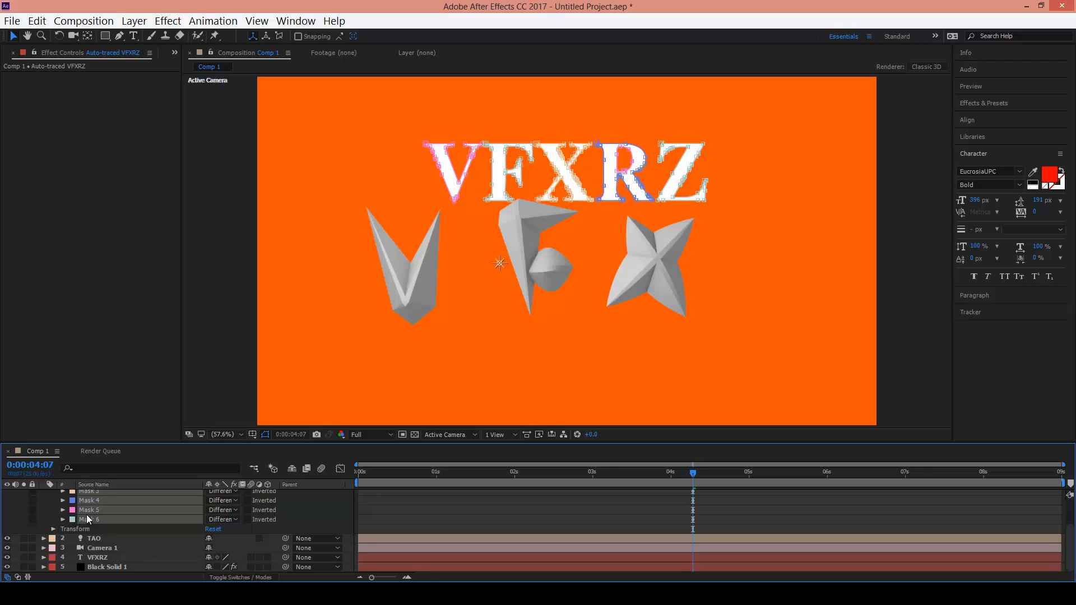
scroll(88, 519, up, 2)
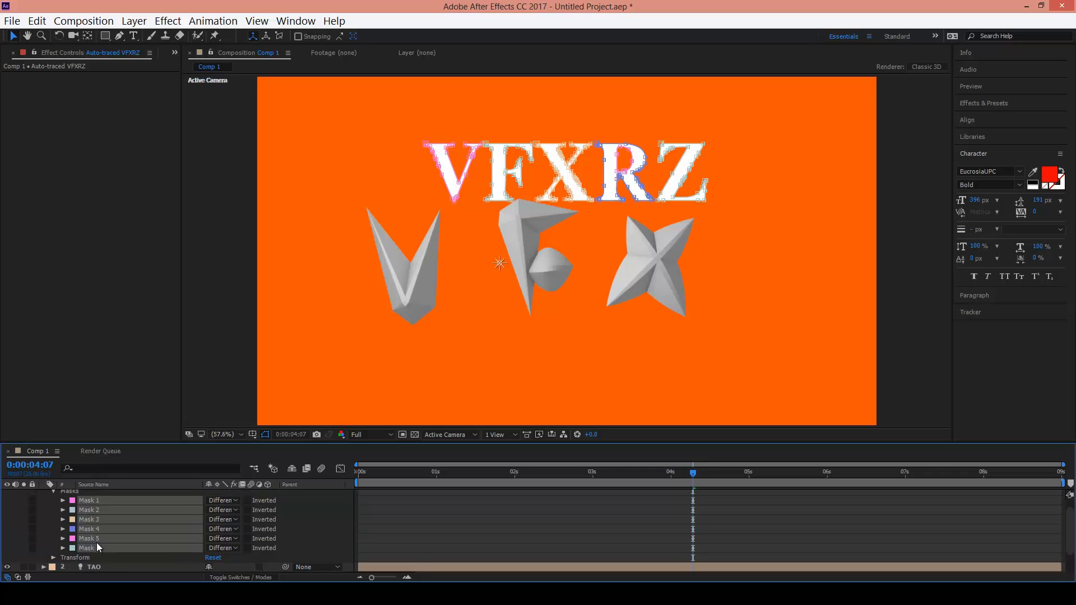
click(39, 20)
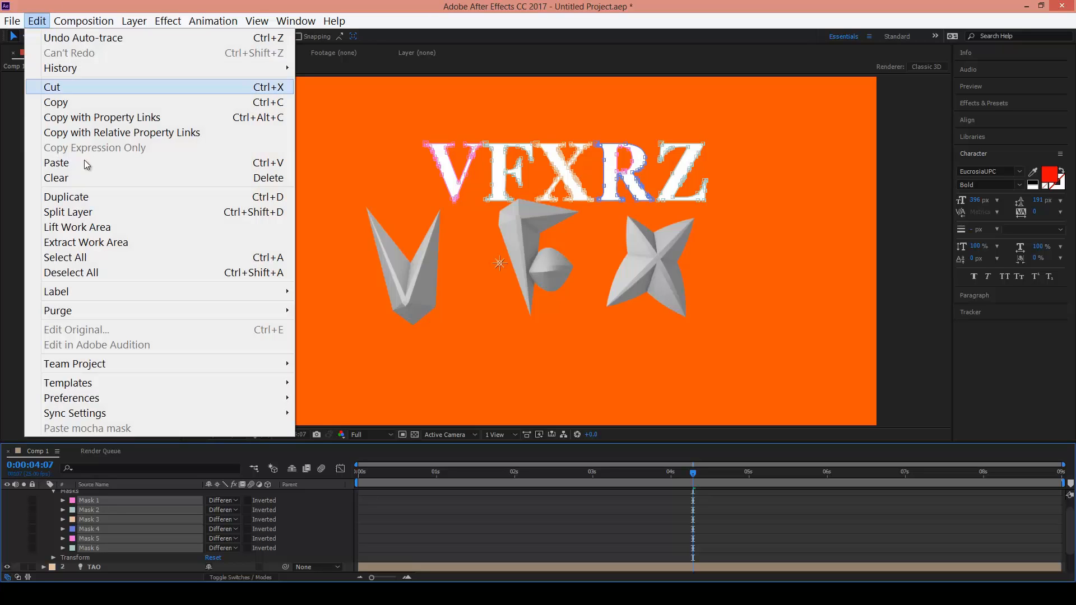
click(62, 102)
scroll(49, 516, up, 1)
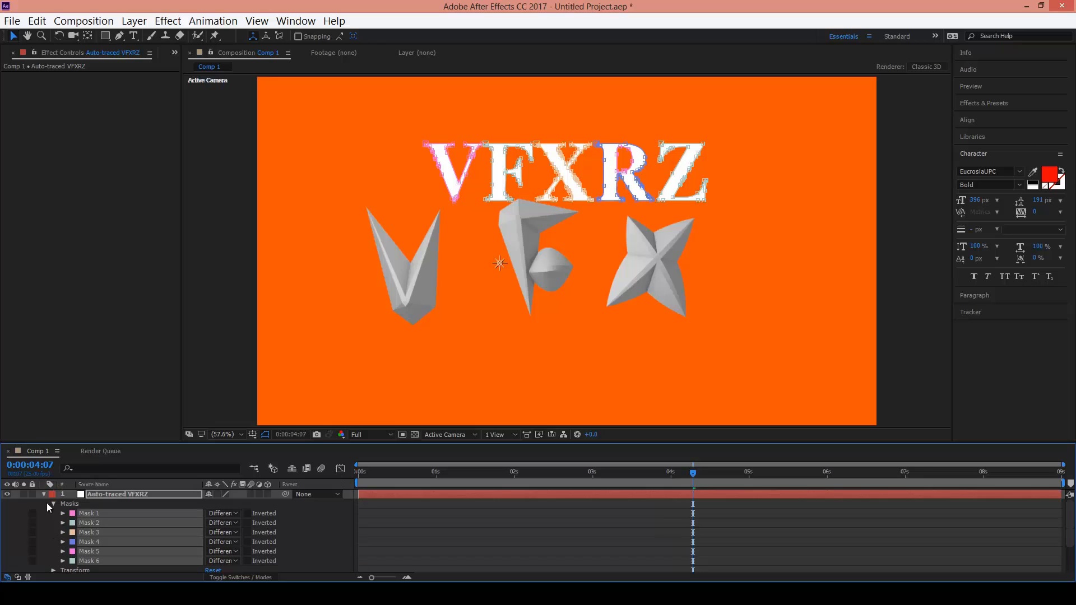
click(43, 493)
Step: Delete the five hand-drawn letter masks from Black Solid 1
click(94, 535)
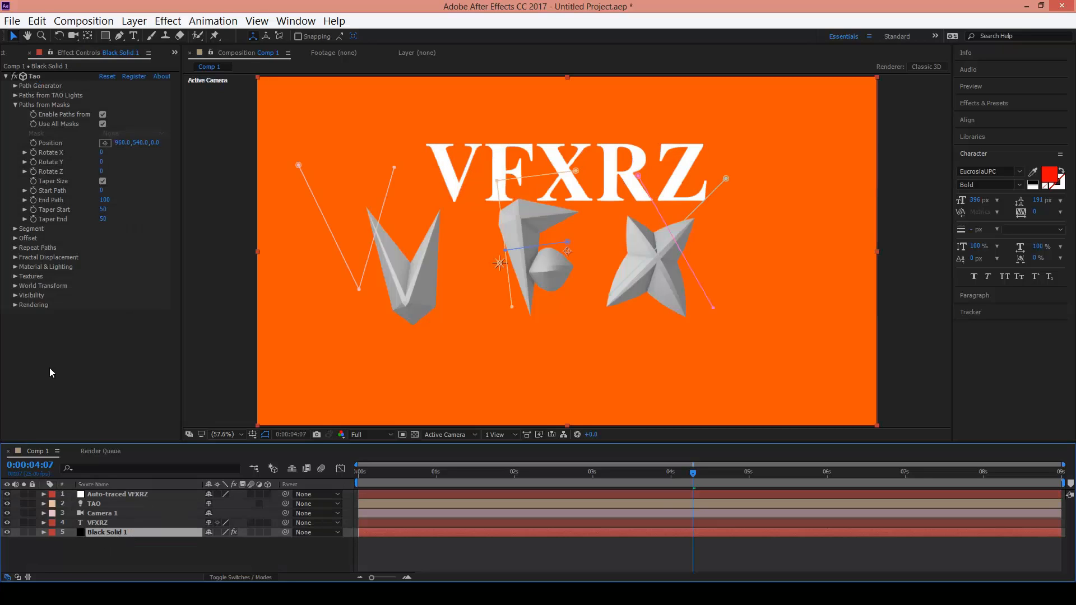
click(44, 532)
click(54, 541)
click(93, 531)
scroll(93, 534, down, 1)
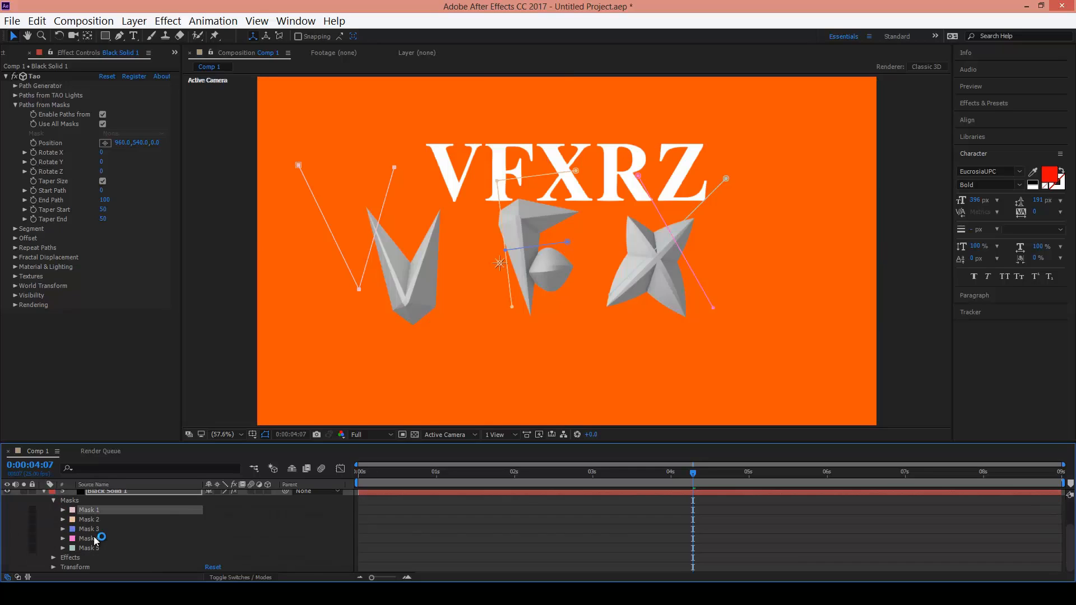
shift+click(96, 549)
key(Delete)
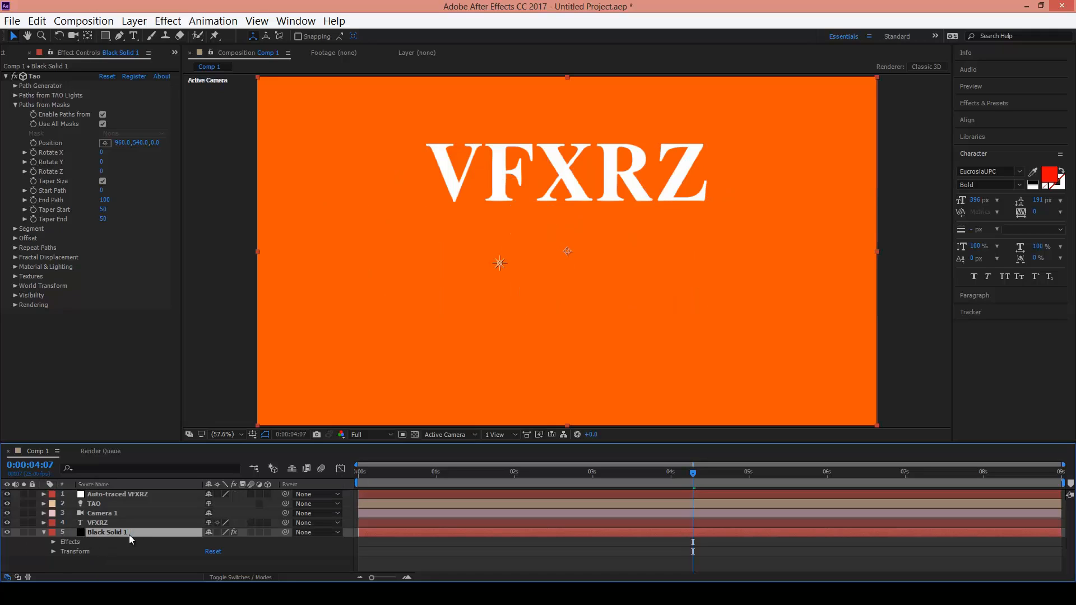
Step: Paste the copied text masks onto Black Solid 1 and orbit the camera around the resulting geometry
key(ctrl+z)
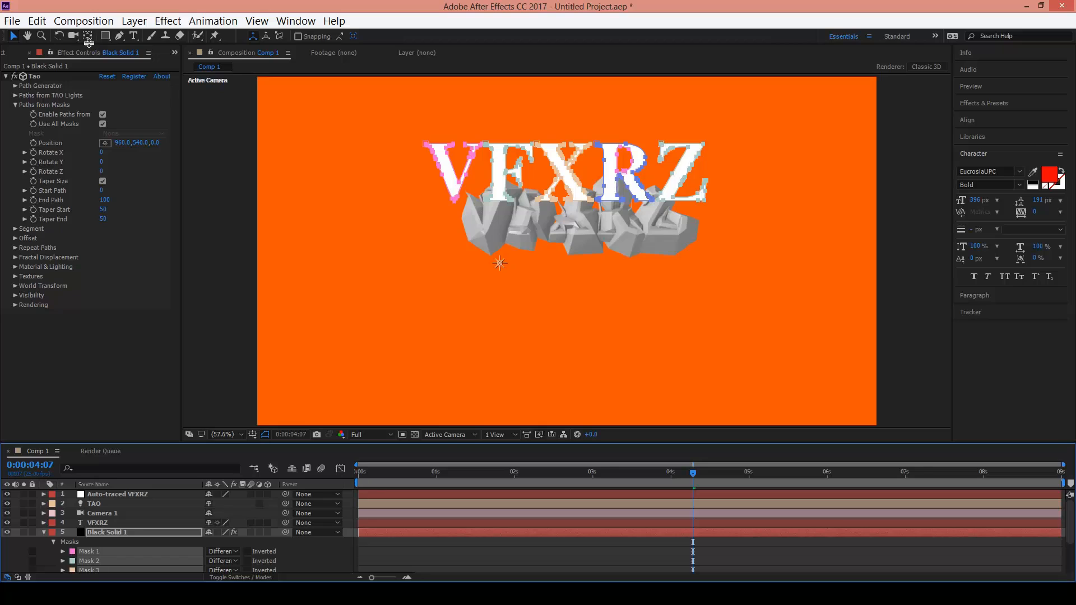
click(73, 35)
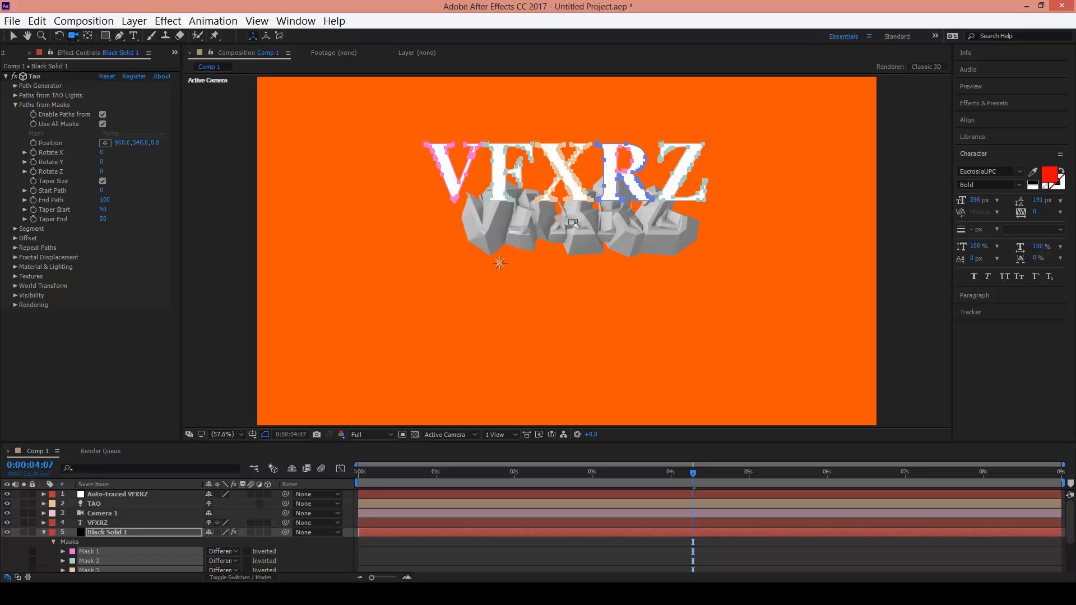
drag(583, 220, 559, 310)
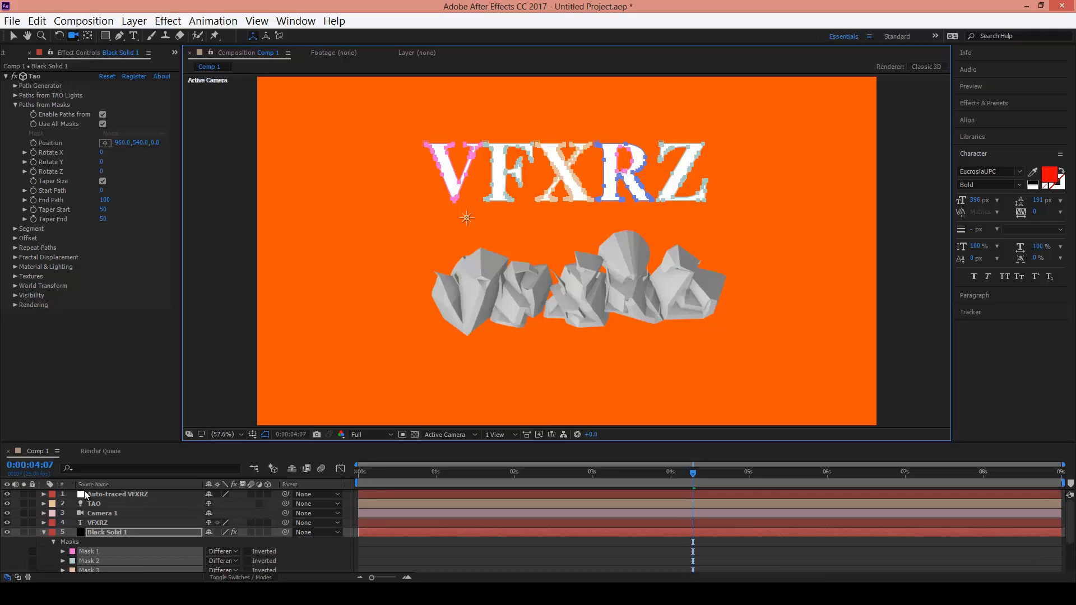
Step: Delete the Auto-traced VFXRZ layer and the VFXRZ text layer from the composition
click(92, 494)
key(Delete)
scroll(98, 496, down, 3)
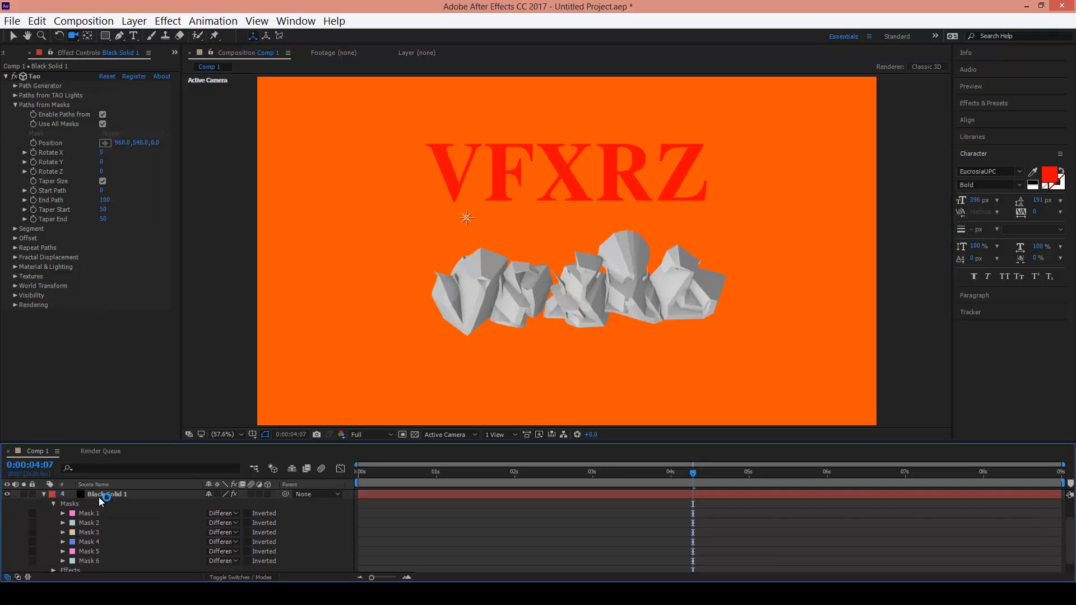
scroll(93, 538, up, 3)
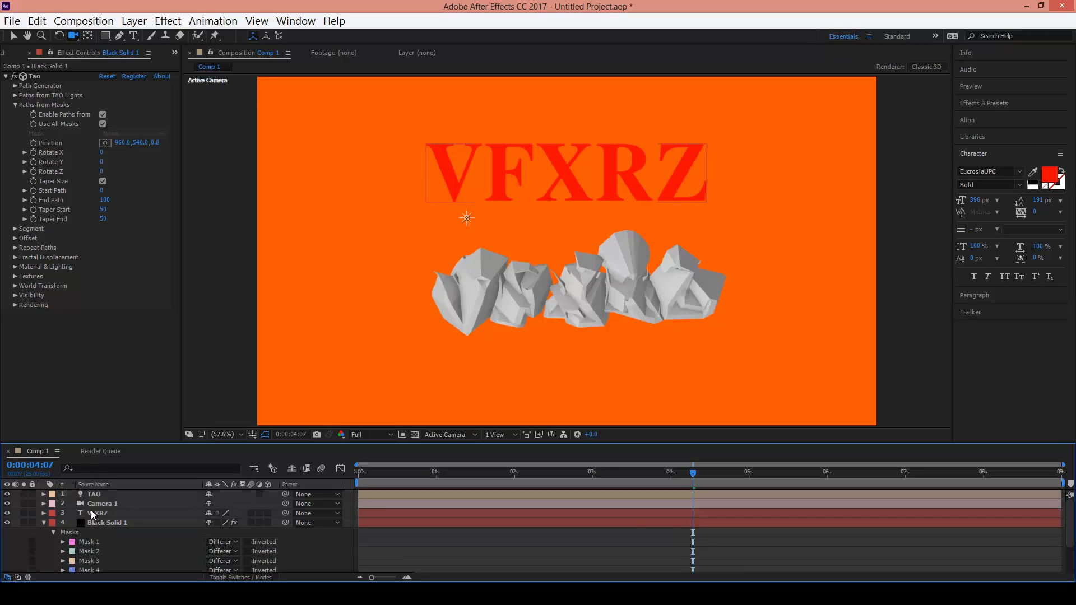
click(91, 510)
key(Delete)
Step: In Tao's Segment settings on Black Solid 1, set Segments to 244, Sides to 122 and Size to 14
click(113, 515)
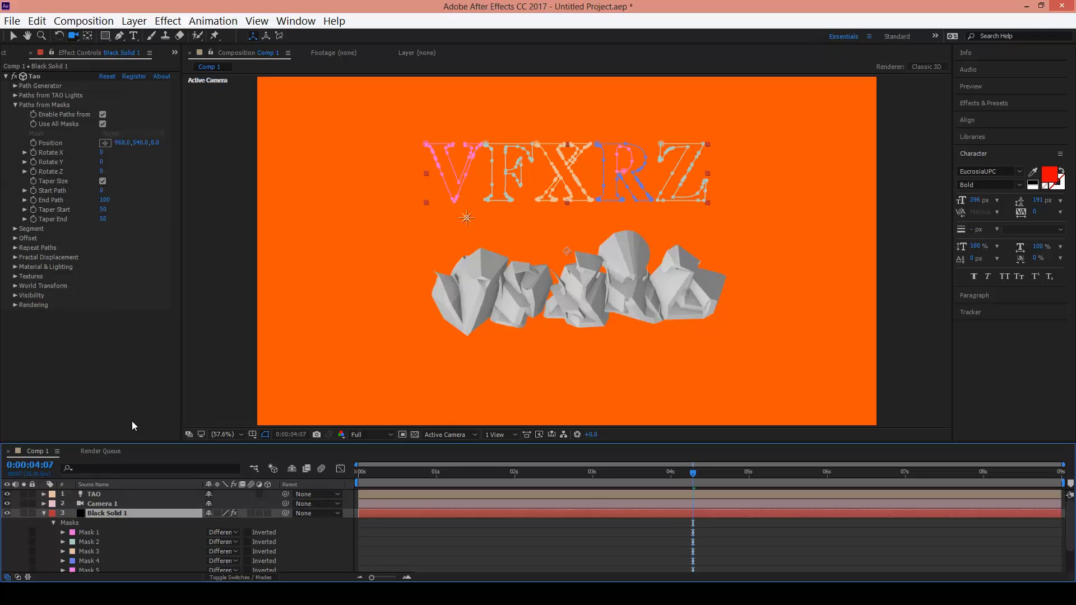
click(28, 229)
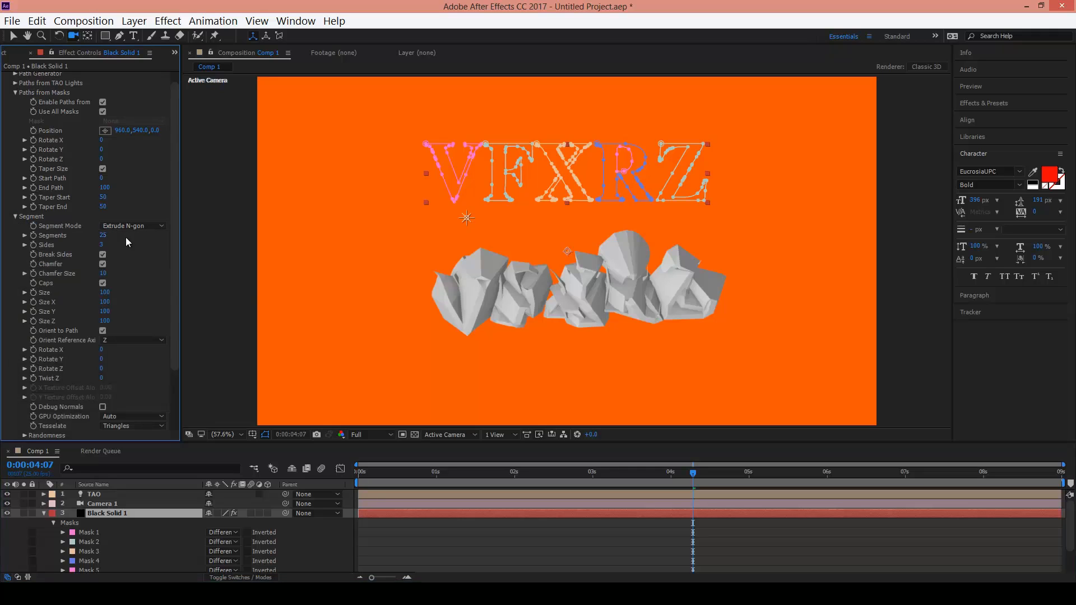
drag(101, 240, 759, 230)
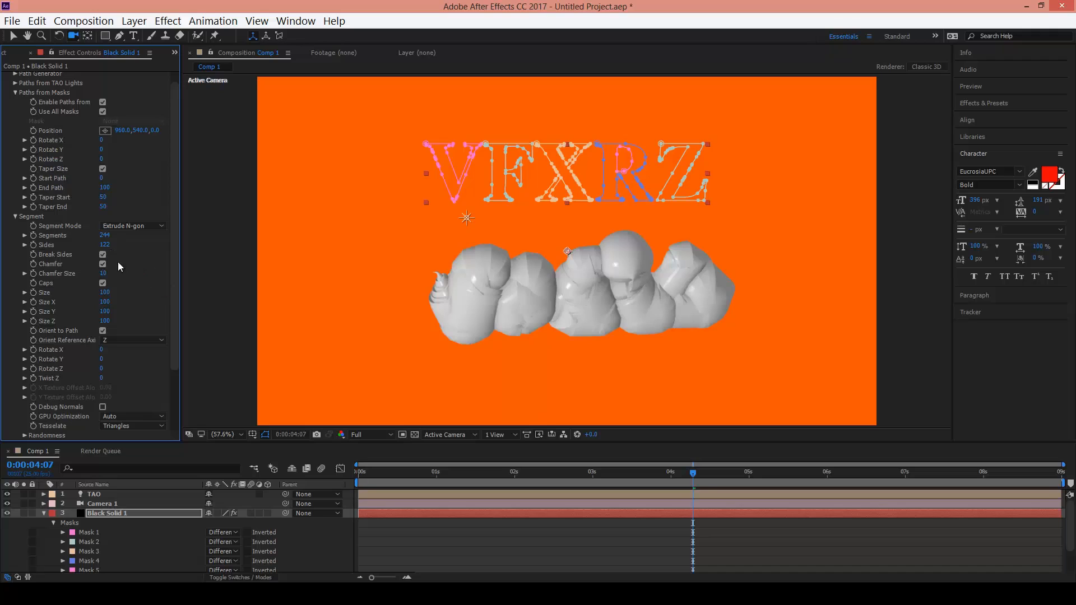
drag(106, 294, 49, 286)
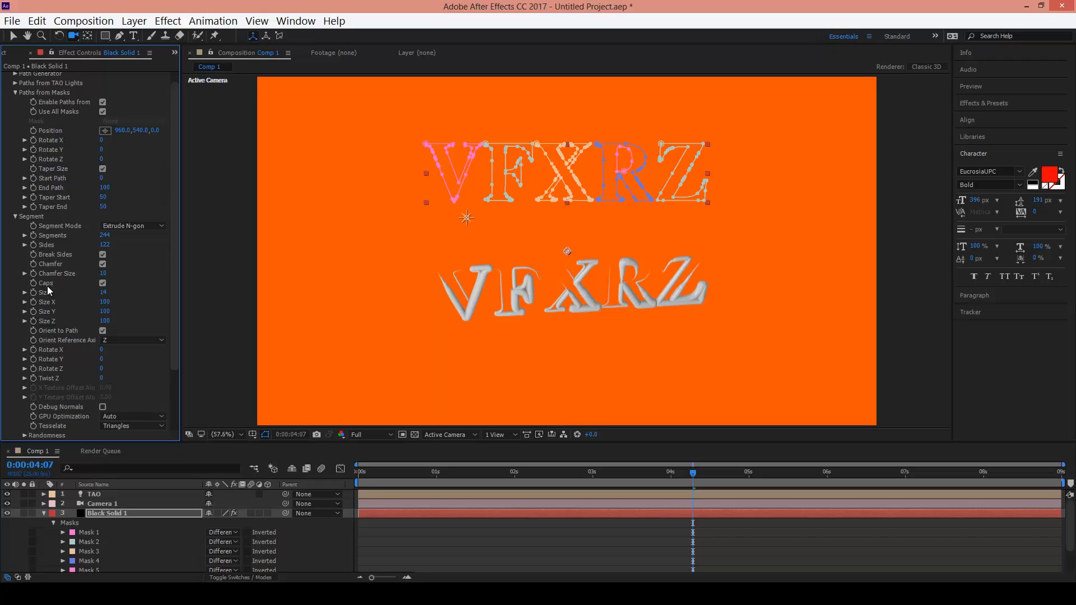
Step: Turn off Taper Size for the mask paths and orbit the camera around the tubular VFXRZ letters
scroll(155, 280, up, 1)
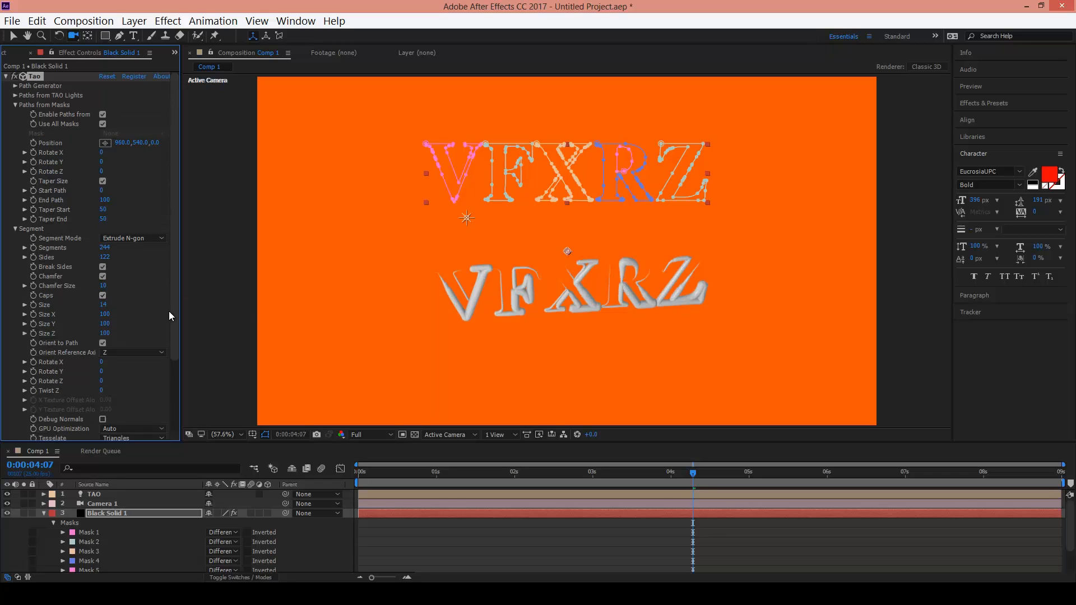
click(102, 181)
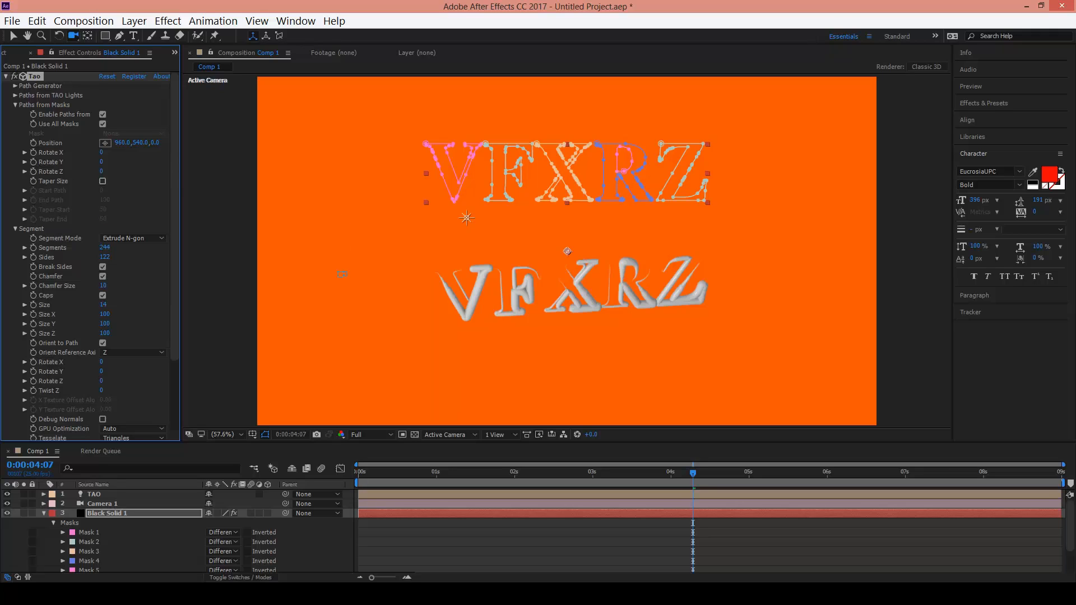
drag(467, 218, 594, 200)
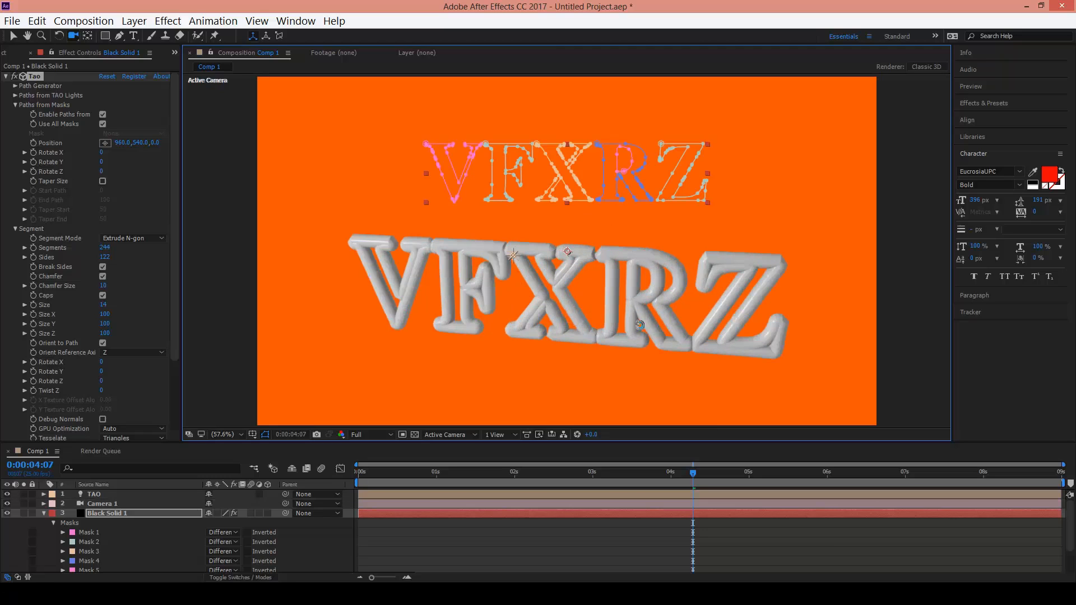
drag(641, 325, 608, 321)
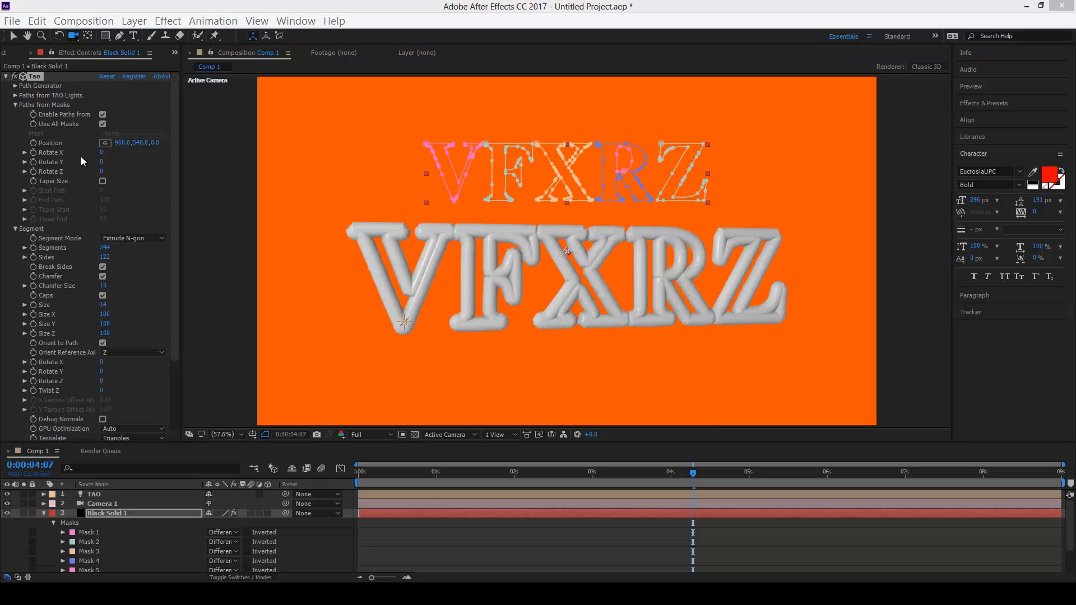
Step: Set R1 Repetitions to 1 in Tao's First Repeater and orbit around the repeated letters
click(15, 106)
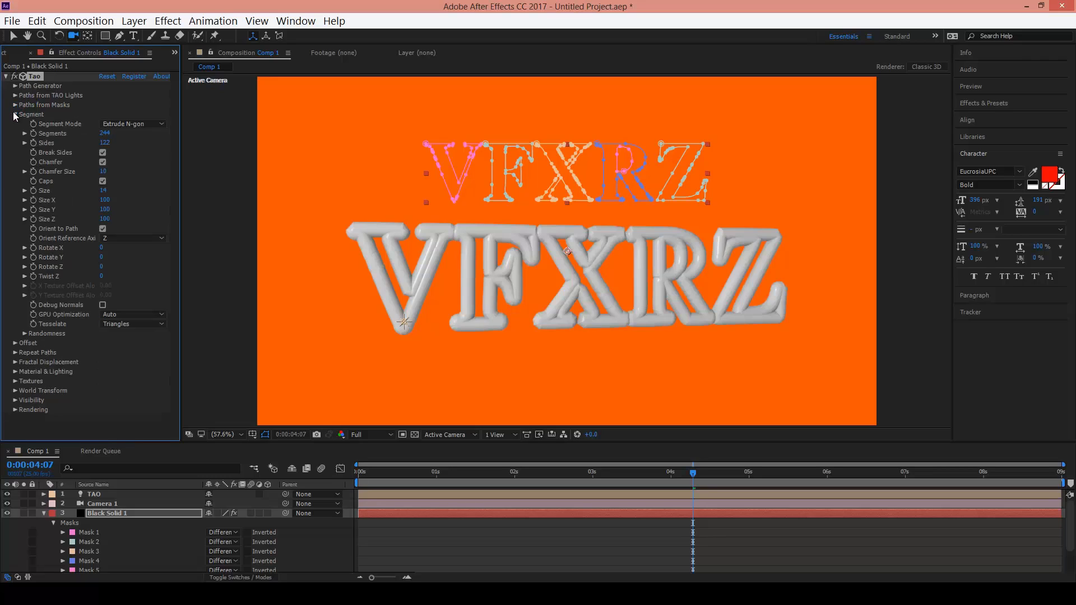
click(16, 115)
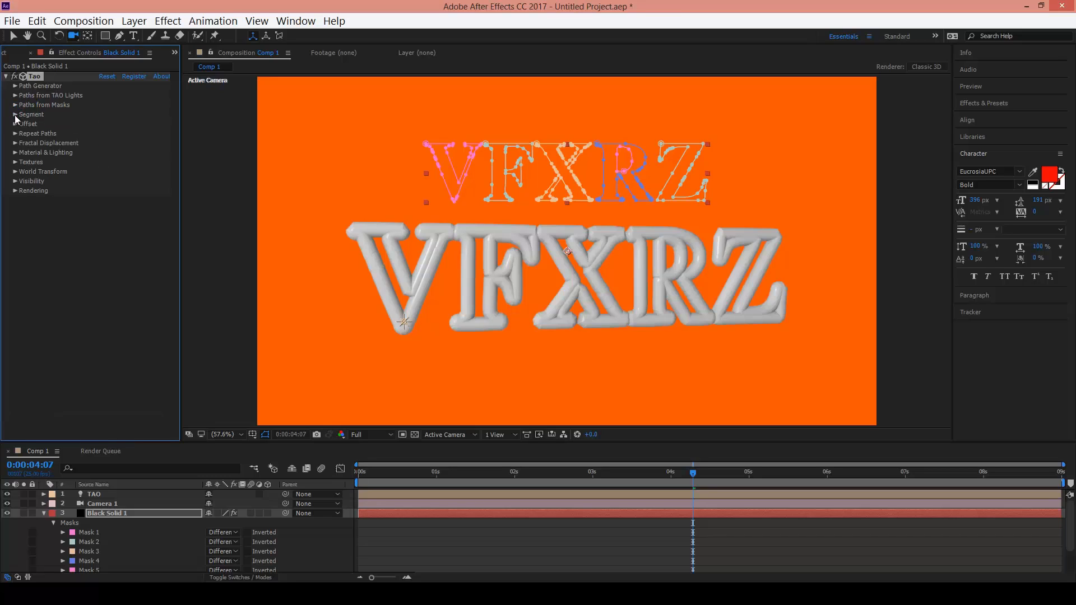
click(16, 116)
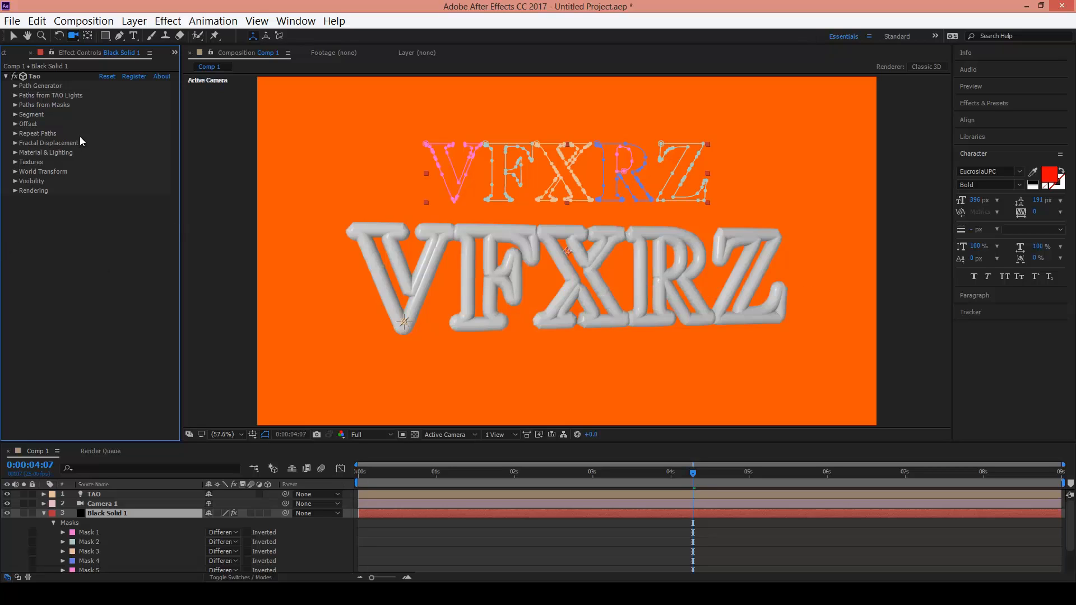
click(16, 134)
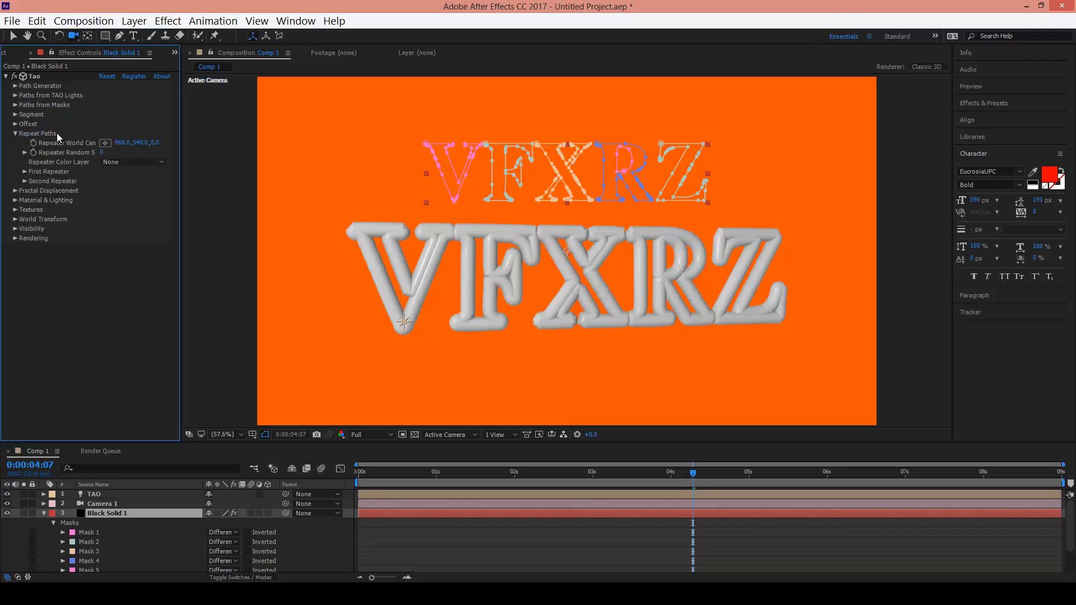
click(26, 172)
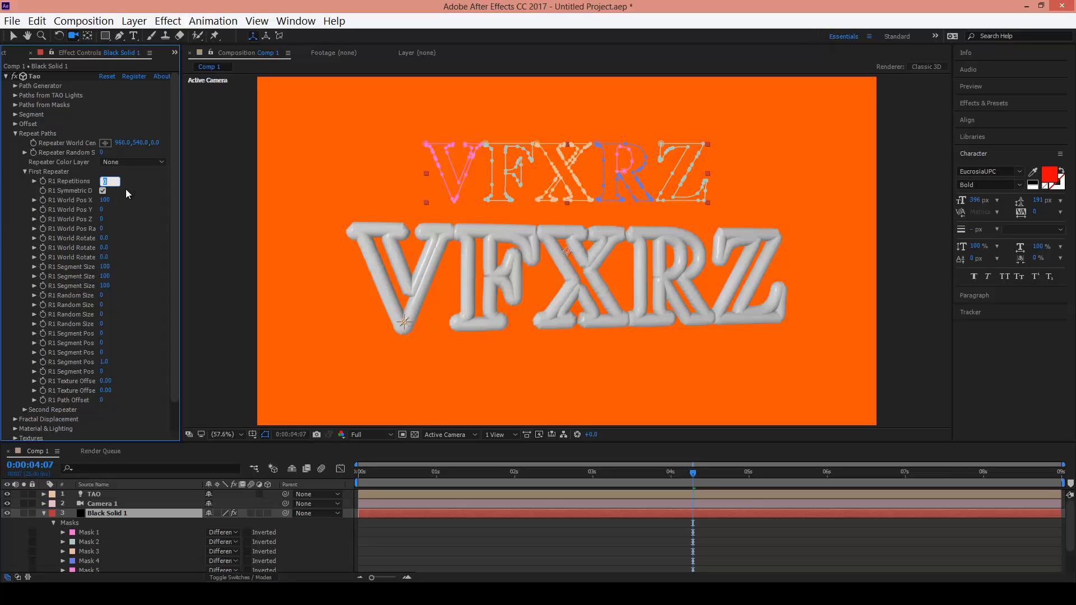
key(Return)
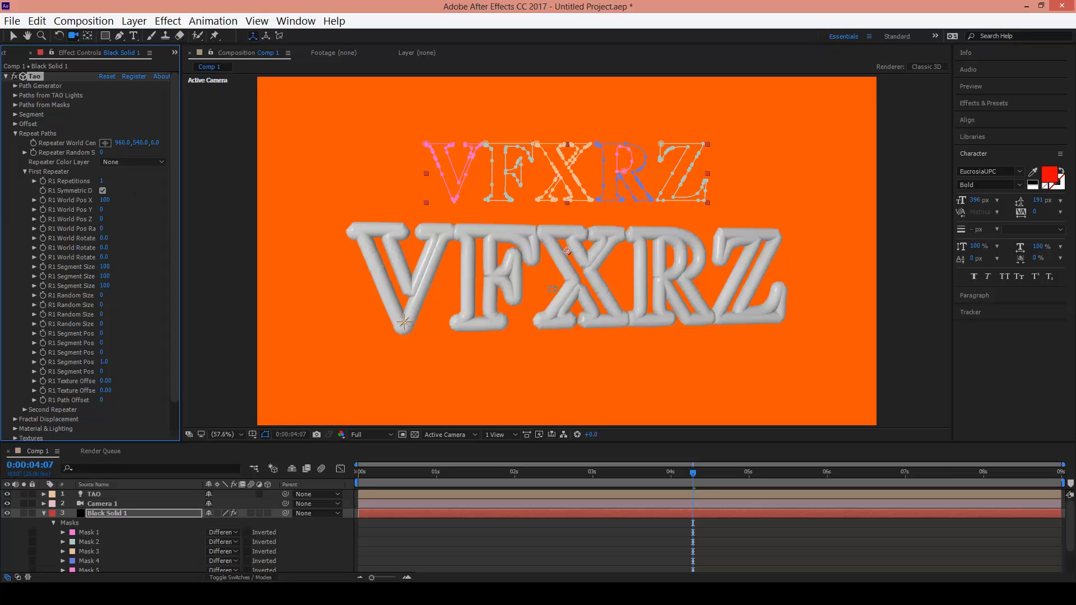
drag(531, 295, 563, 306)
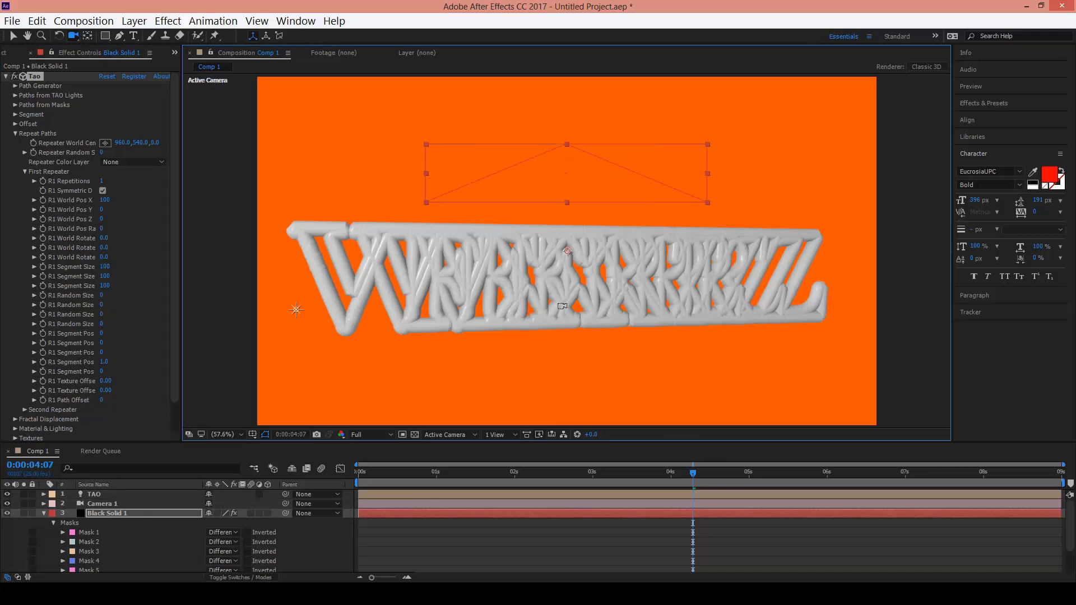
Step: Turn off the R1 Symmetric option of the First Repeater and orbit the camera around the letters
click(102, 190)
click(102, 191)
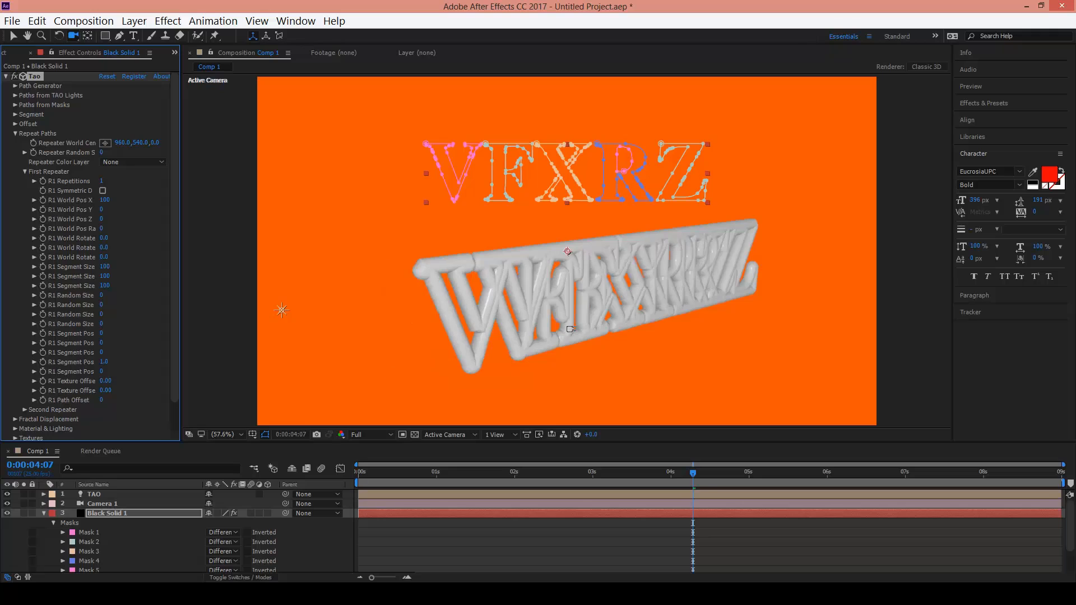
drag(526, 329, 517, 327)
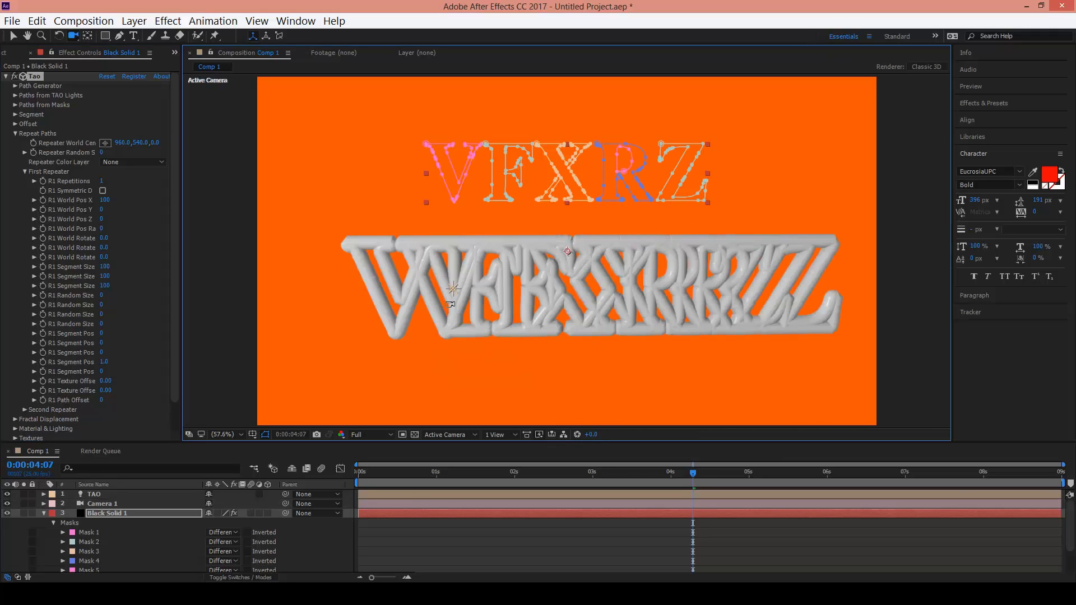
mouse_move(572, 301)
mouse_down()
mouse_move(683, 293)
mouse_move(566, 303)
mouse_up()
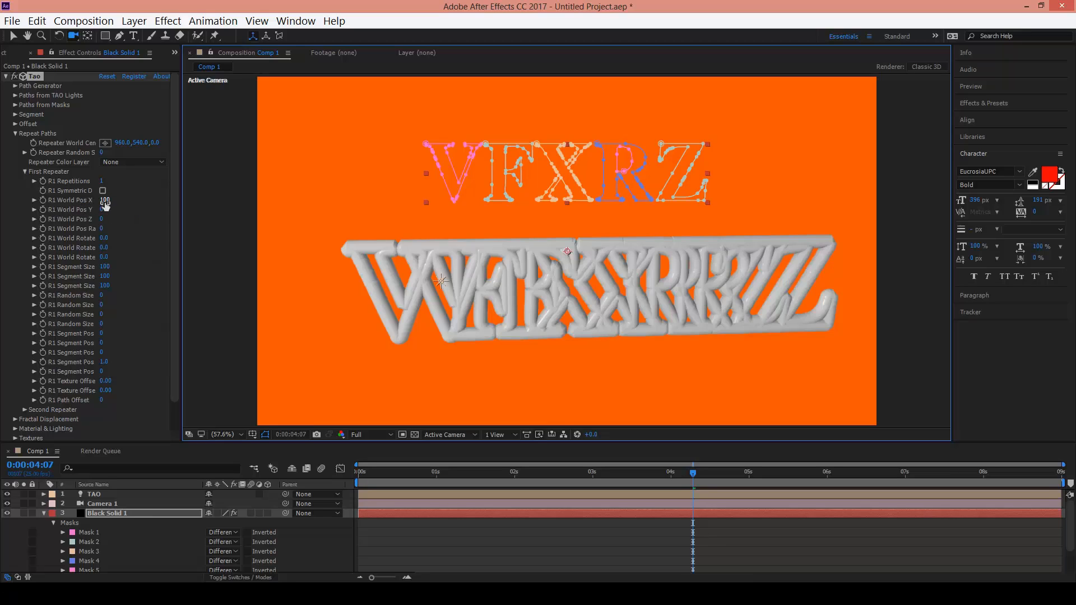
Step: Set R1 World Pos X to 519 and reframe the camera so both text copies fit in view
drag(105, 203, 196, 205)
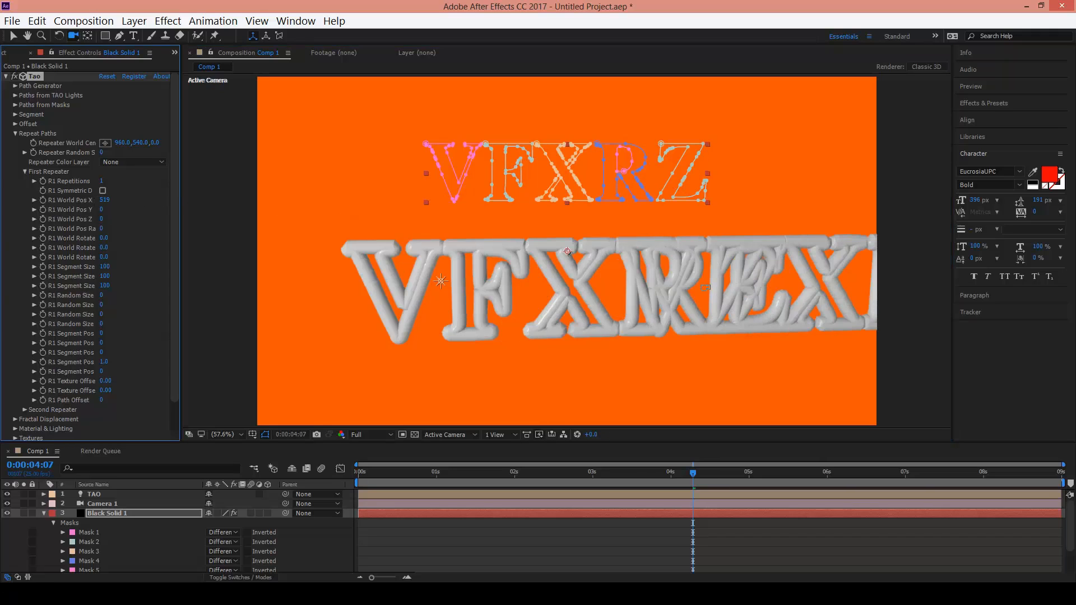
drag(680, 377, 690, 335)
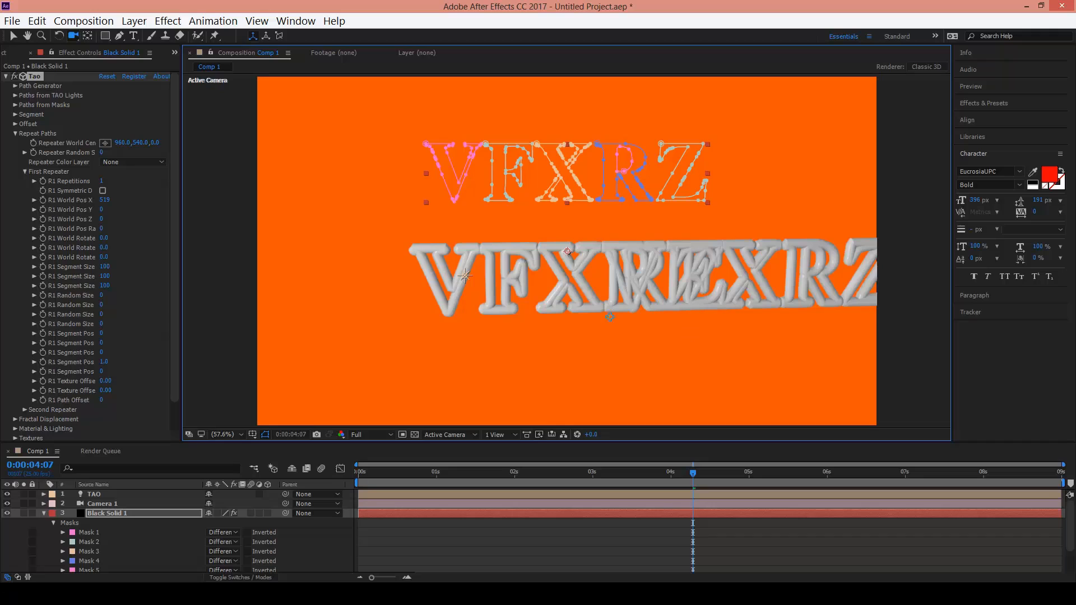
drag(466, 276, 347, 282)
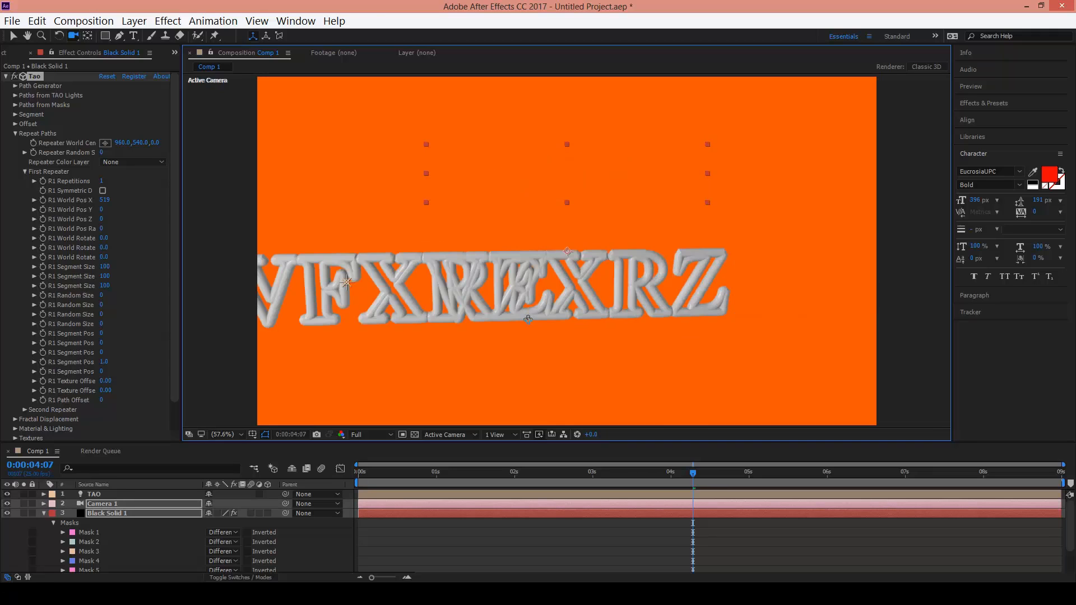
drag(528, 320, 575, 291)
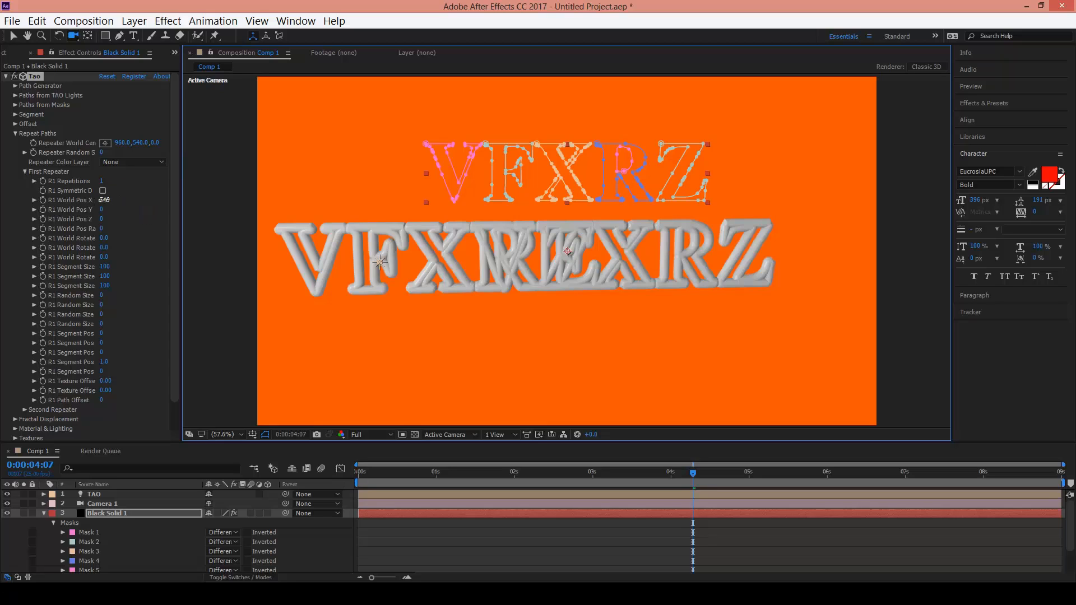
Step: Set R1 World Pos X to 1000 and pull the camera back so both text copies fit in view
drag(103, 200, 129, 200)
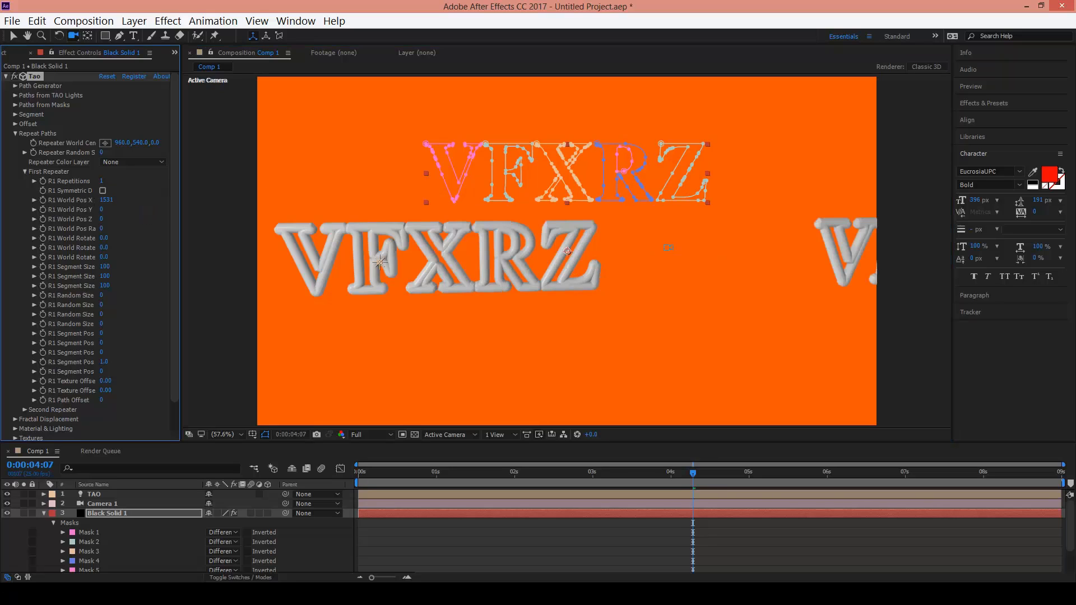
click(109, 200)
text(1000)
key(Return)
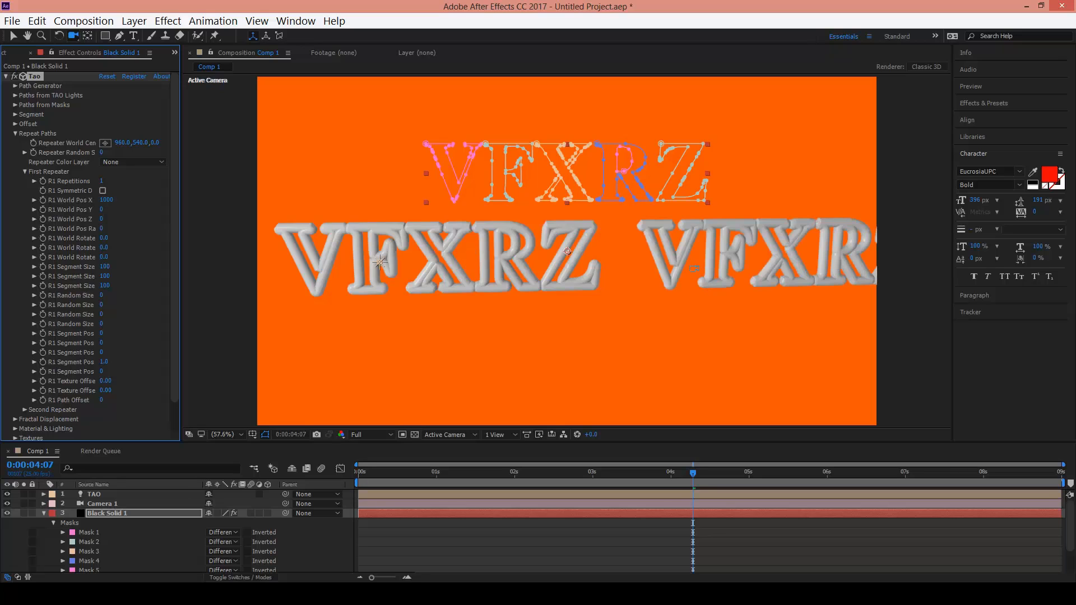
drag(694, 269, 694, 364)
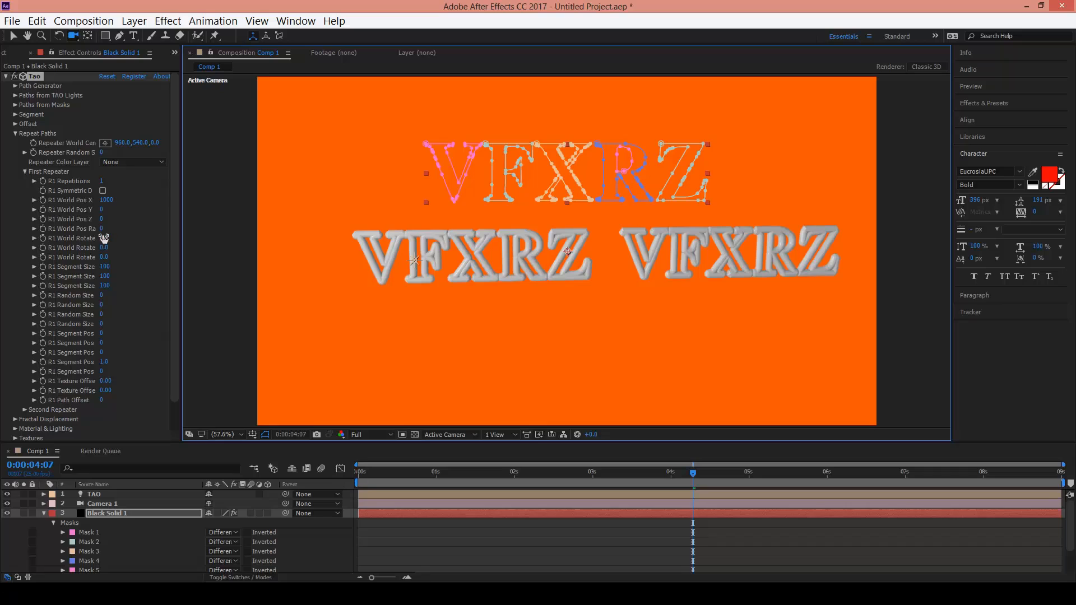
Step: Set the First Repeater's first R1 World Rotate value to -19 and its first R1 Segment Pos value to about 16
mouse_move(104, 238)
mouse_down()
mouse_move(127, 233)
mouse_move(92, 238)
mouse_up()
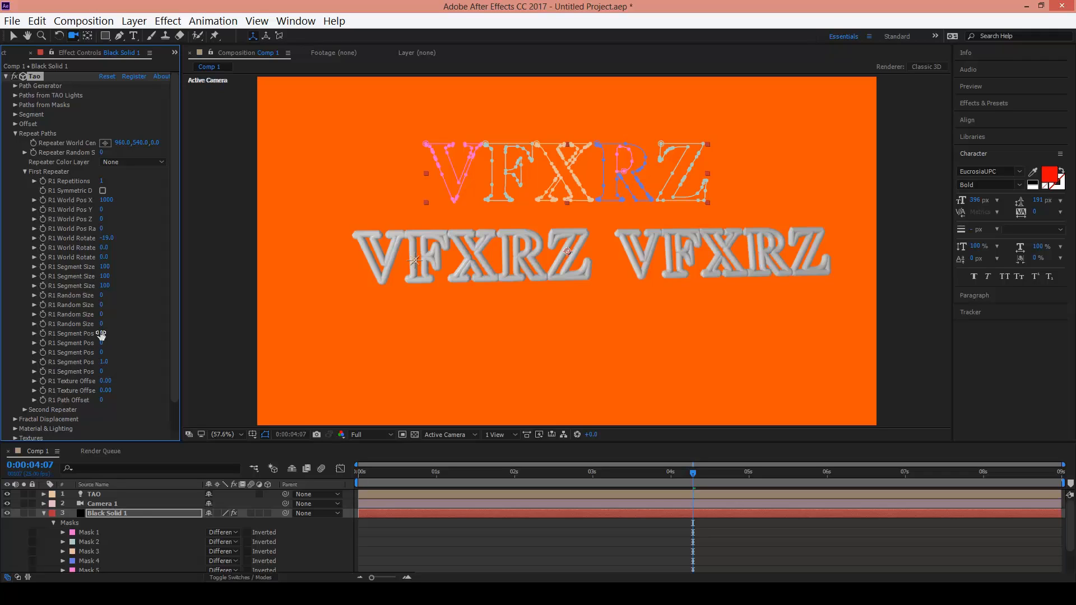
mouse_move(101, 333)
mouse_down()
mouse_move(172, 337)
mouse_move(119, 344)
mouse_up()
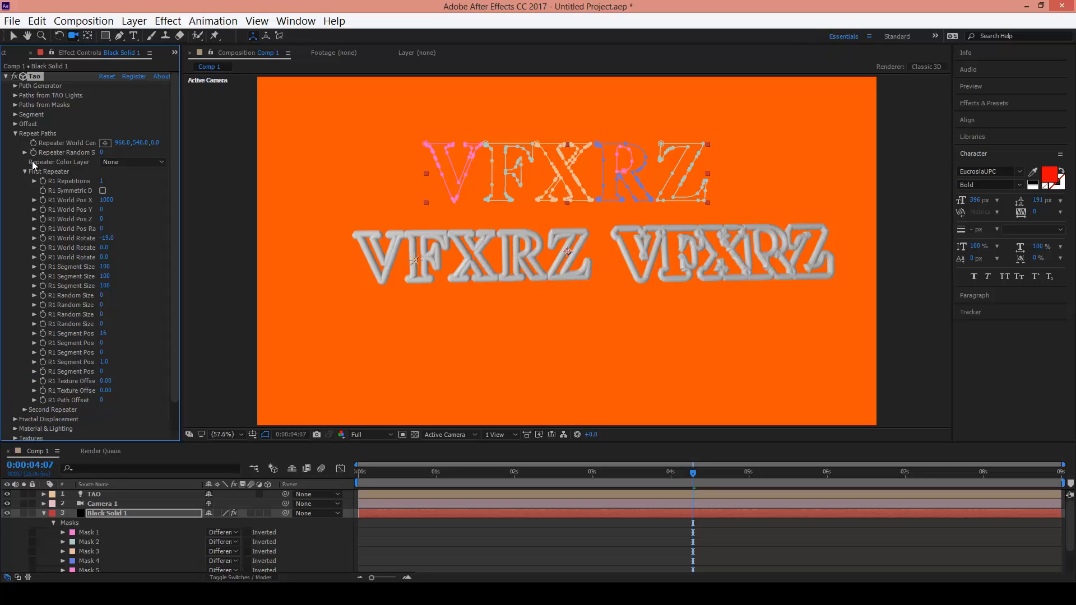
Step: Set R2 Repetitions to 2 in Tao's Second Repeater to stack the text copies vertically
click(24, 172)
click(25, 180)
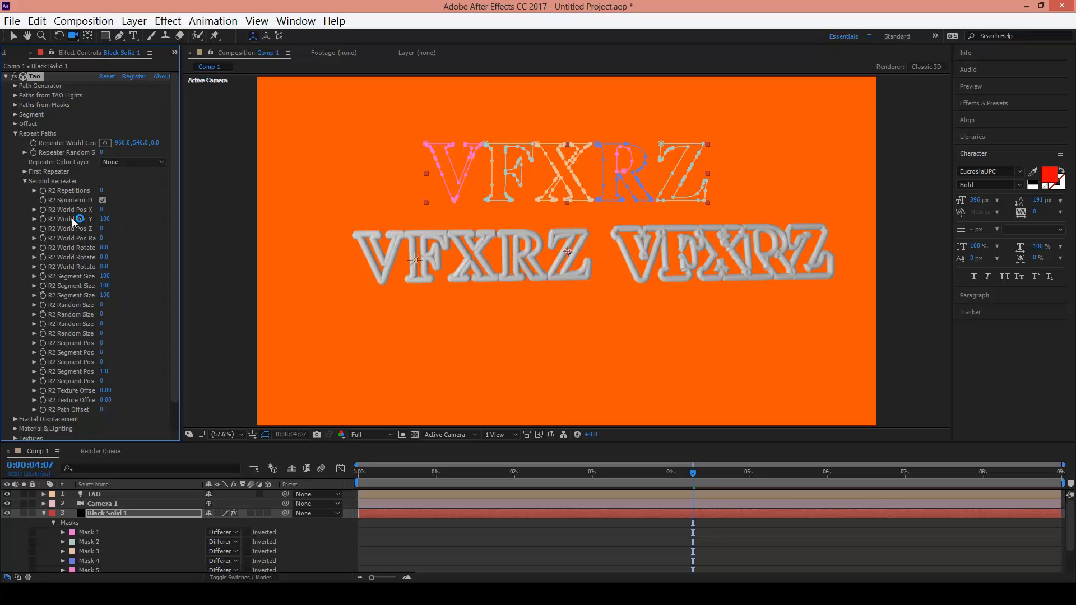
drag(101, 190, 113, 192)
click(125, 226)
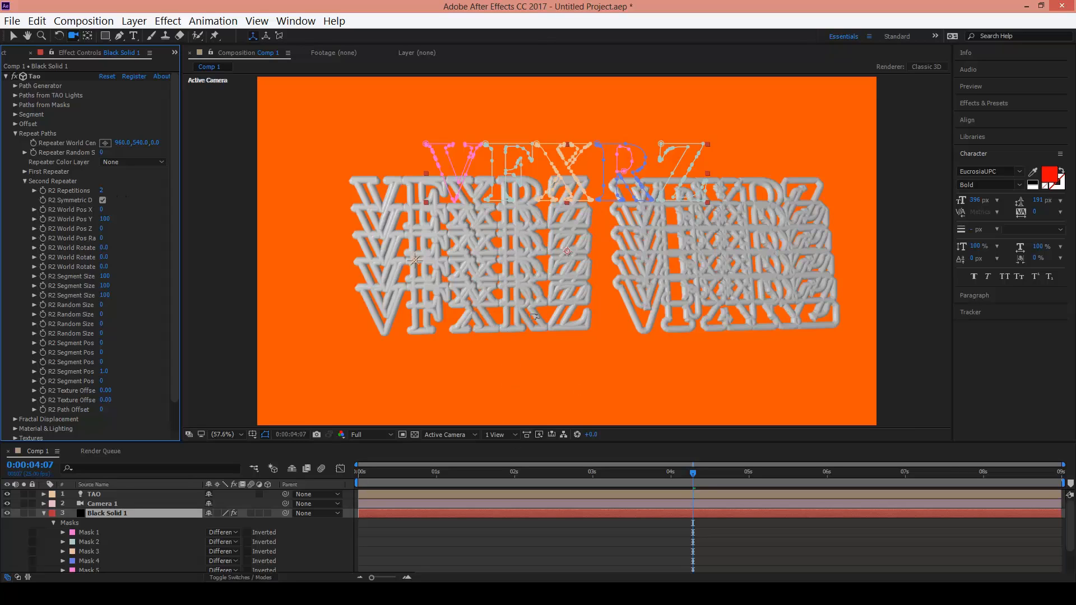
key(v)
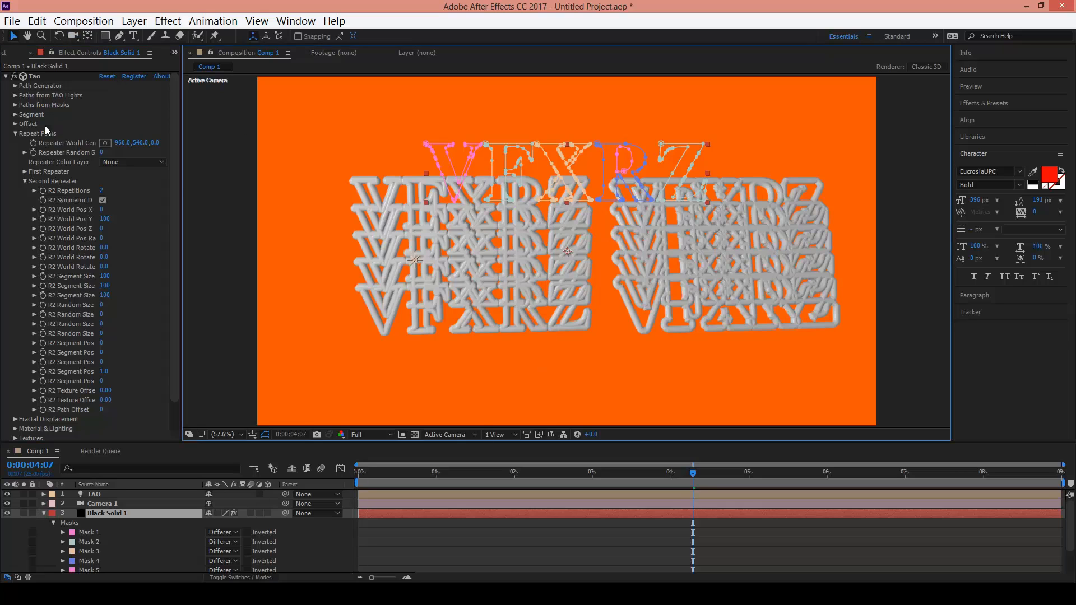
Step: Set the repetitions of both the First and Second Repeater to 0 and close the Repeat Paths settings
click(15, 134)
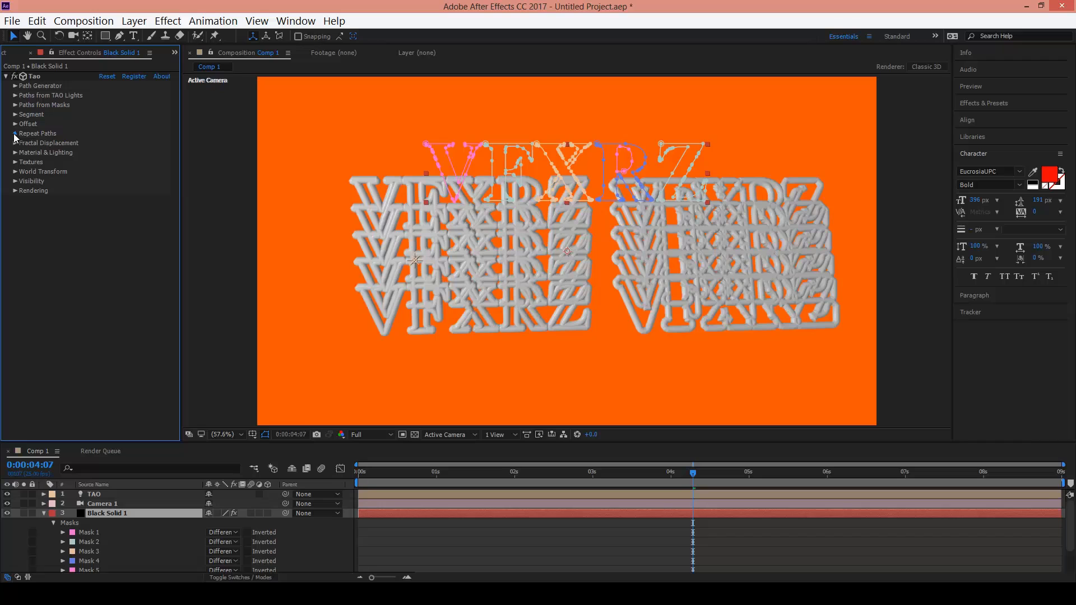
click(15, 134)
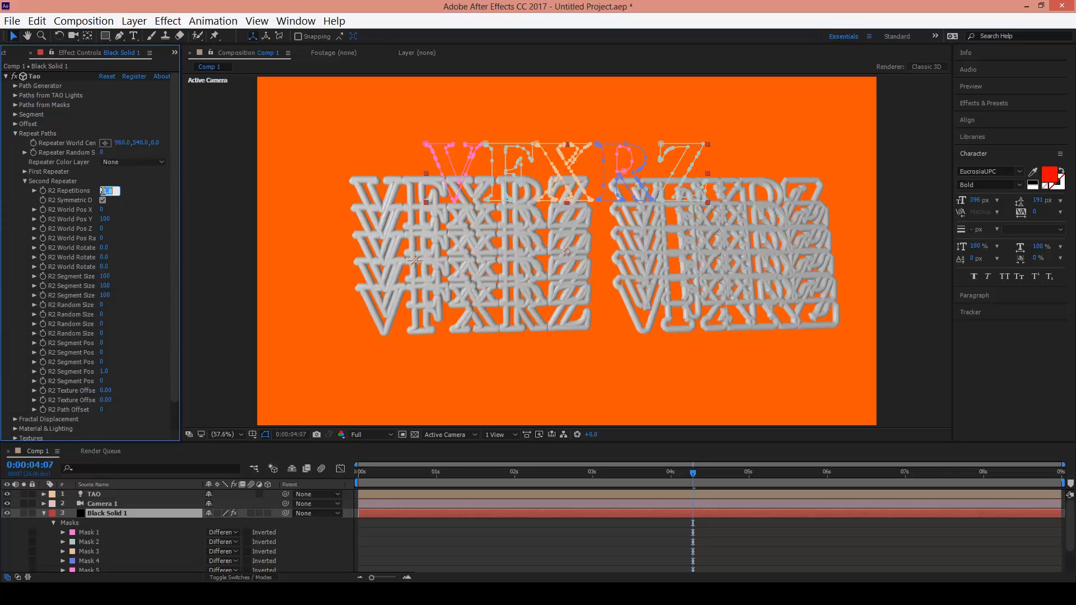
click(24, 171)
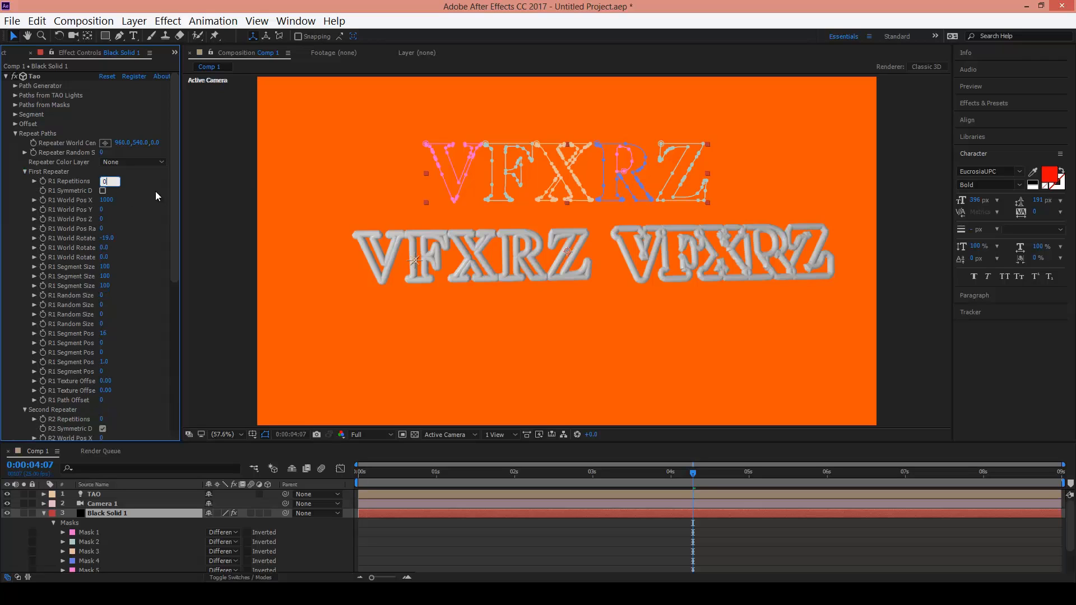
click(16, 133)
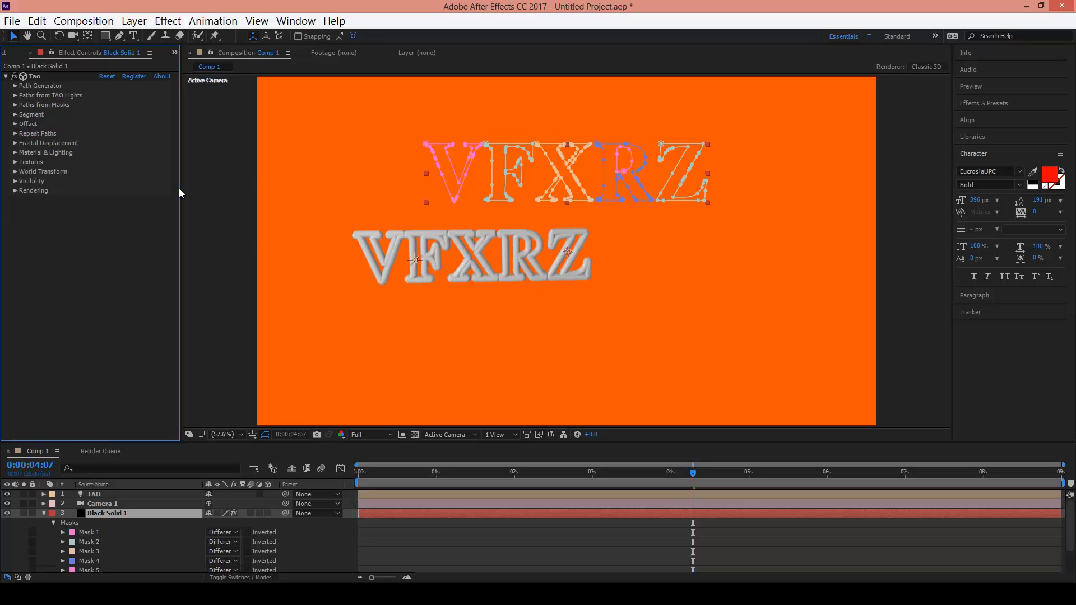
Step: Set the Fractal Displacement Amplitude to 59 and Frequency to 324 to distort the letters
click(16, 143)
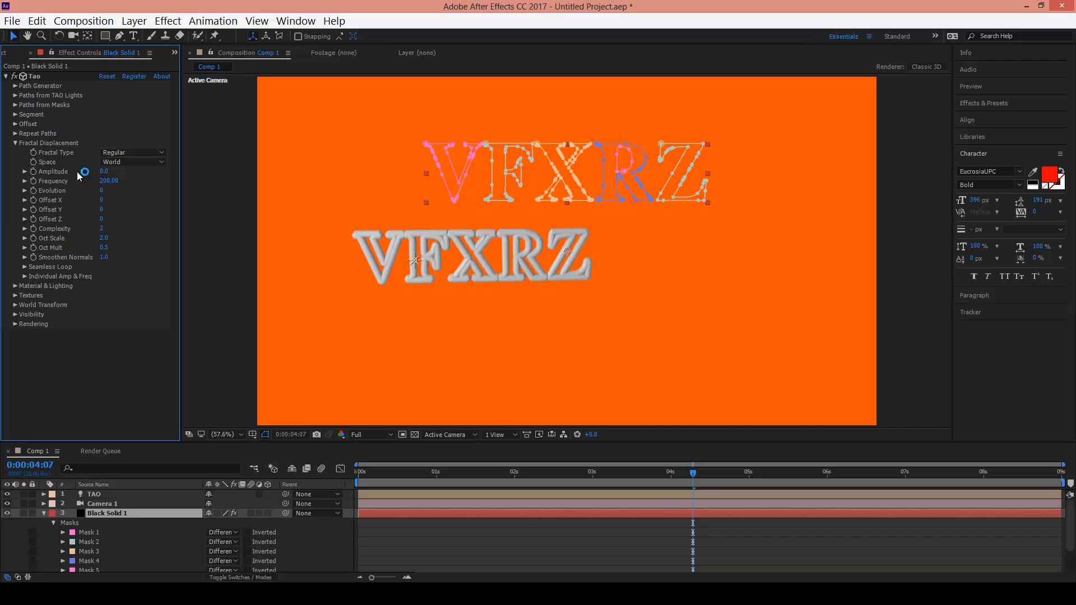
drag(102, 173, 144, 181)
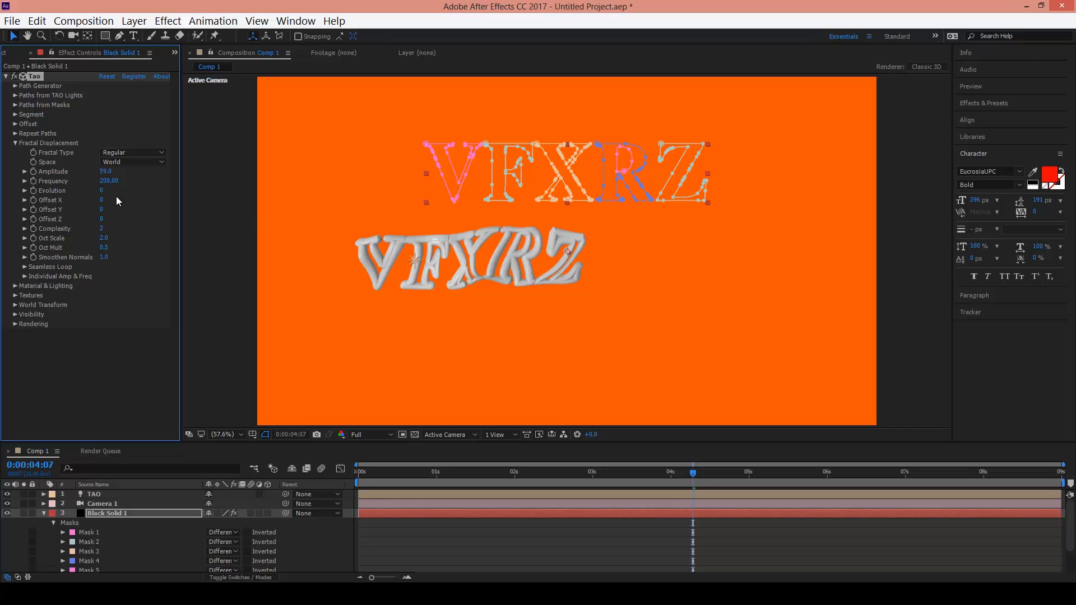
drag(109, 181, 143, 181)
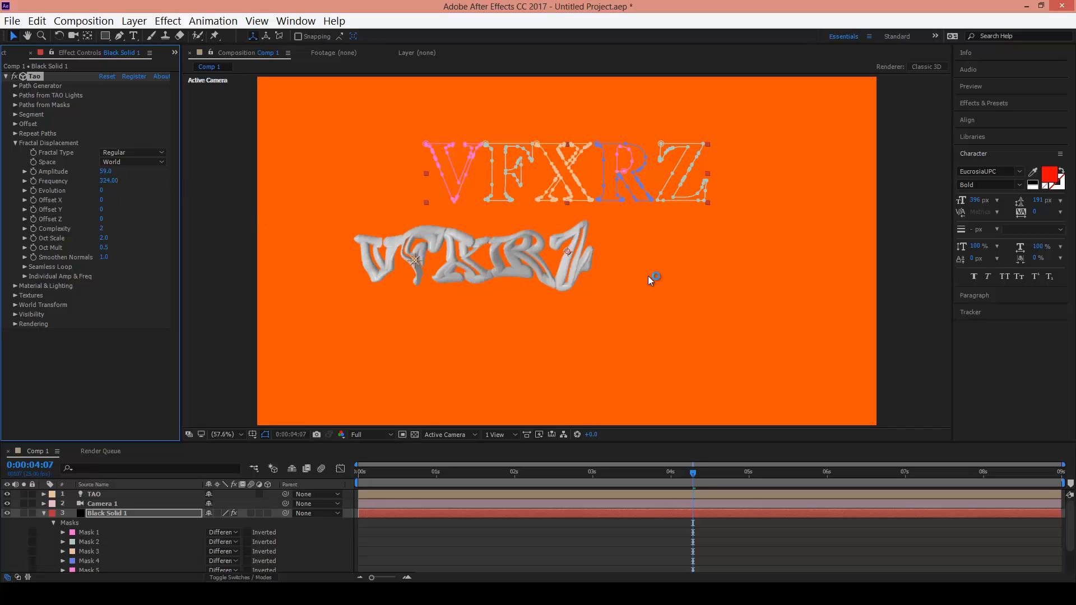
Step: Try the Multi and SmoothRidge fractal types on the letters, and settle on Multi SmoothRidge
click(118, 155)
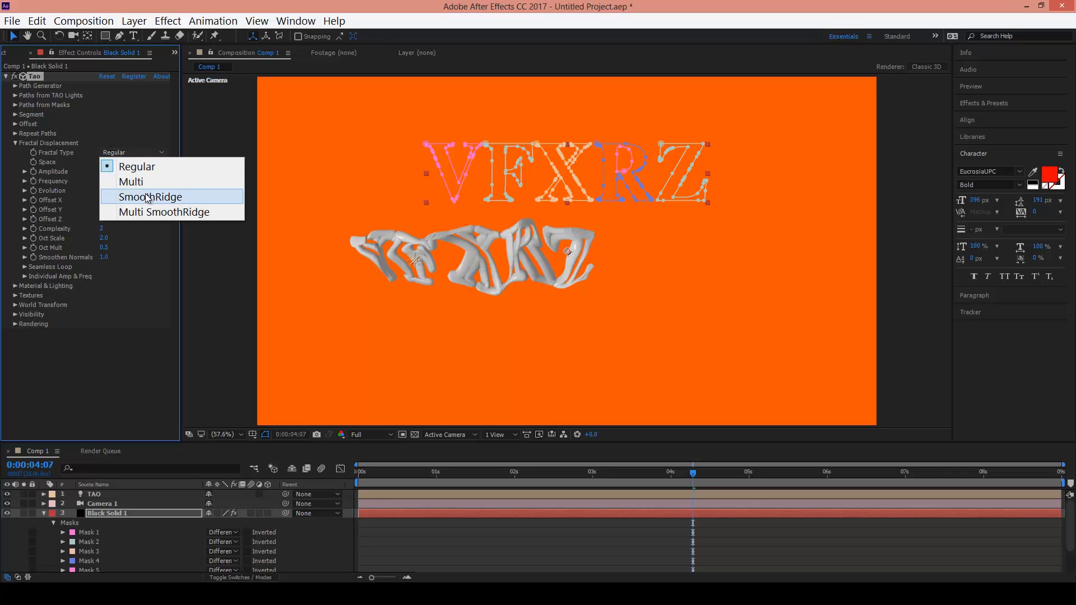
click(166, 181)
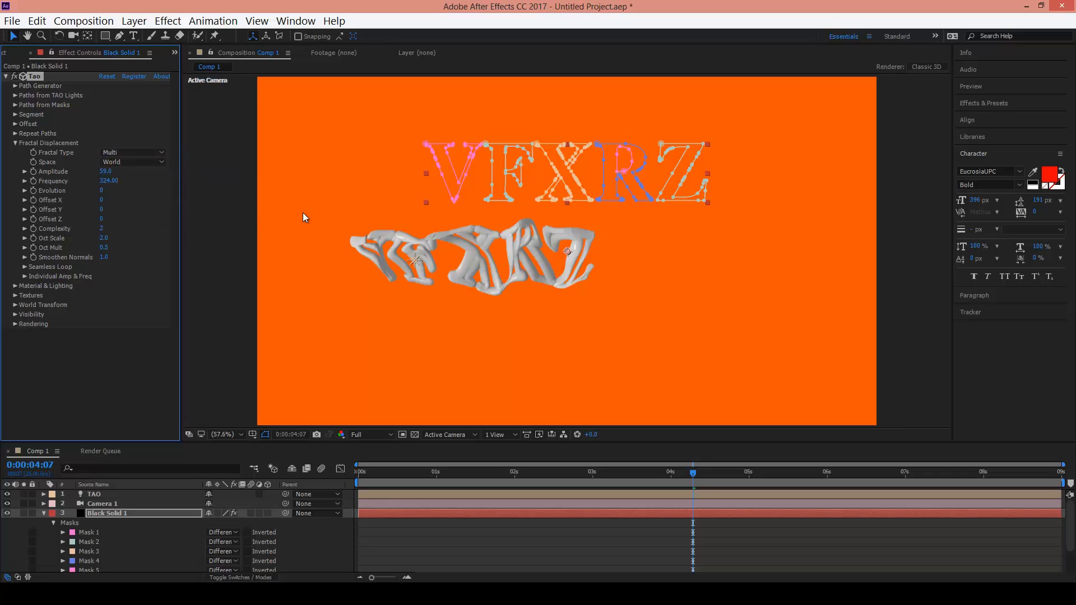
click(150, 197)
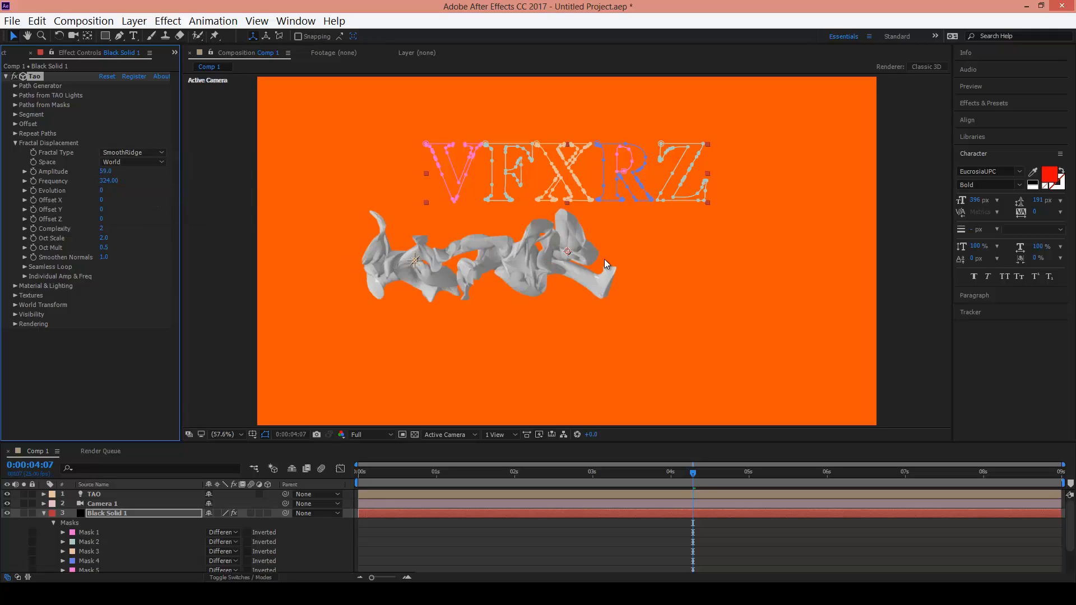
click(128, 152)
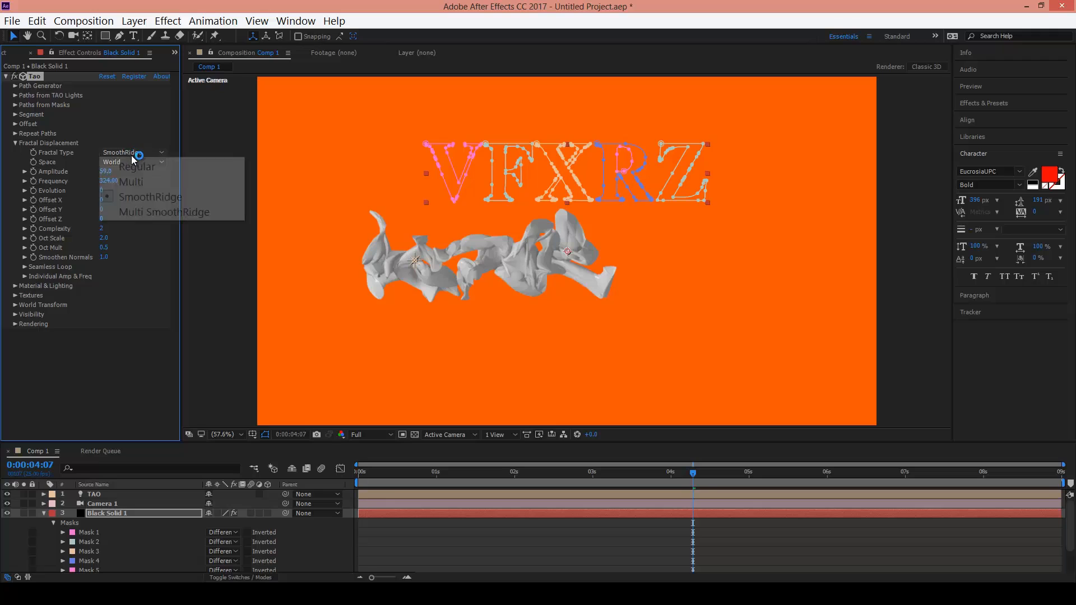
click(128, 216)
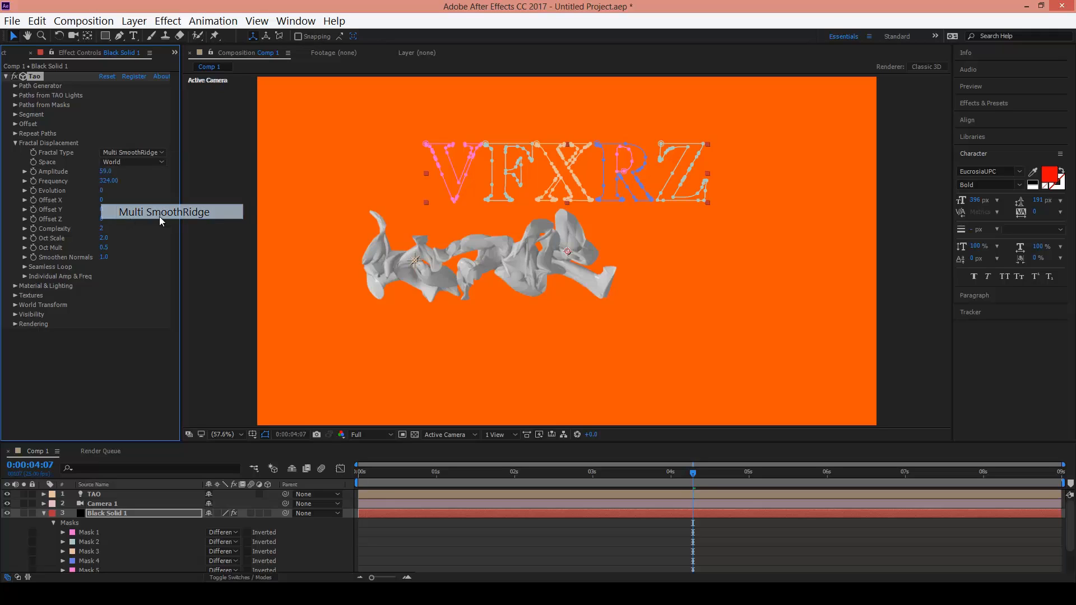
Step: Try Segment as the fractal displacement Space, inspect the mesh up close with the camera, and return Space to World
click(115, 162)
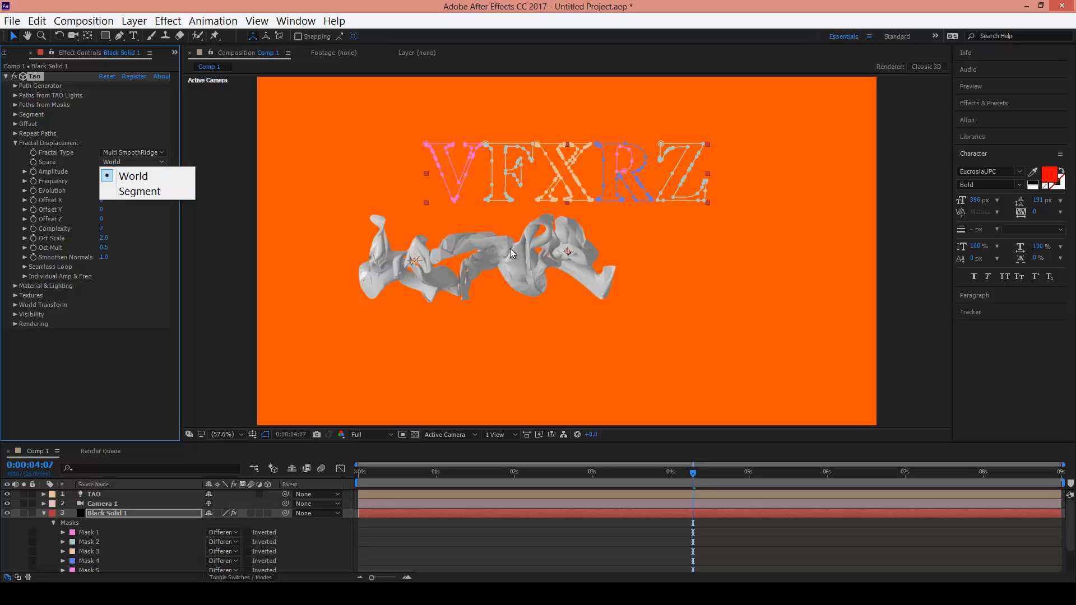
click(152, 192)
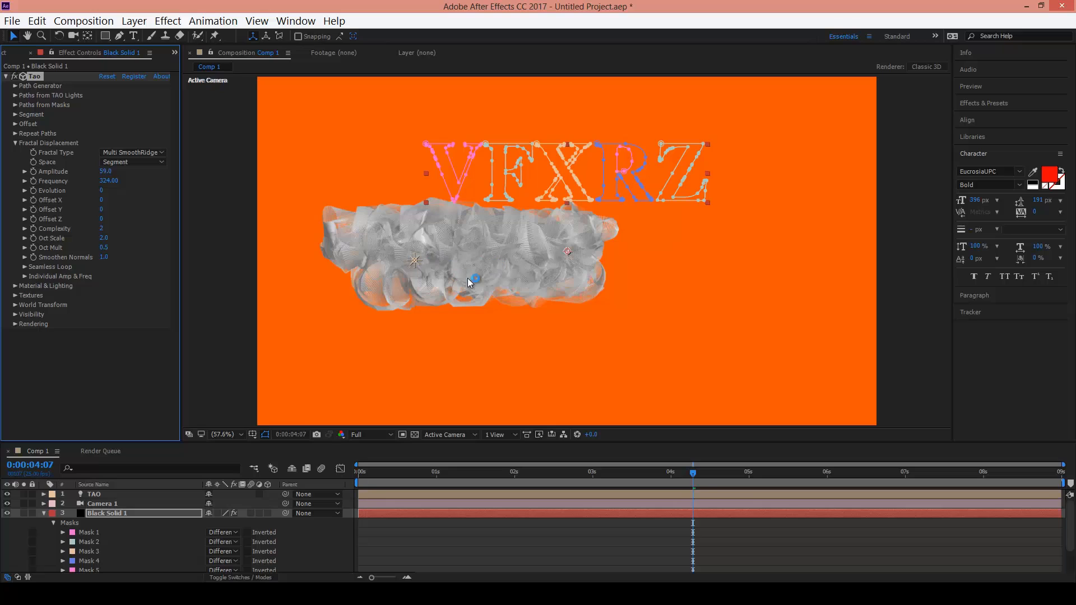
click(73, 36)
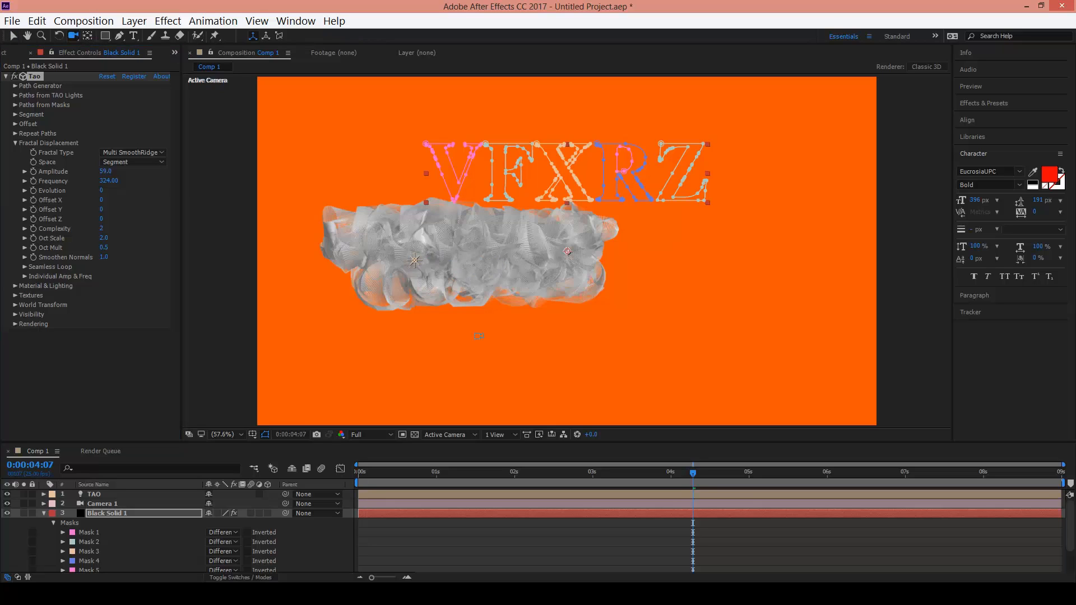
click(422, 243)
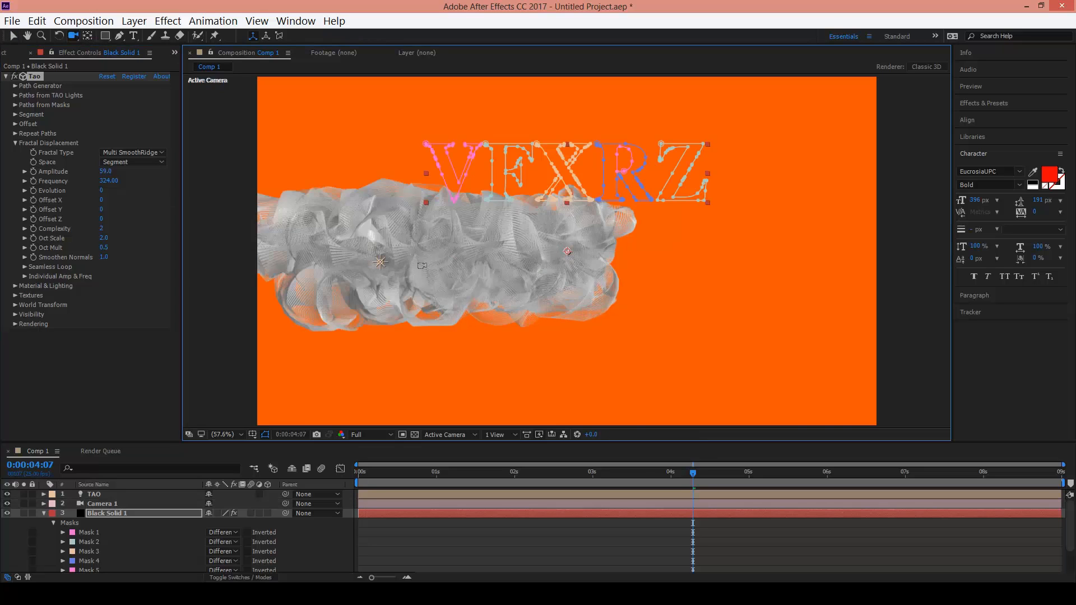
drag(518, 274, 565, 286)
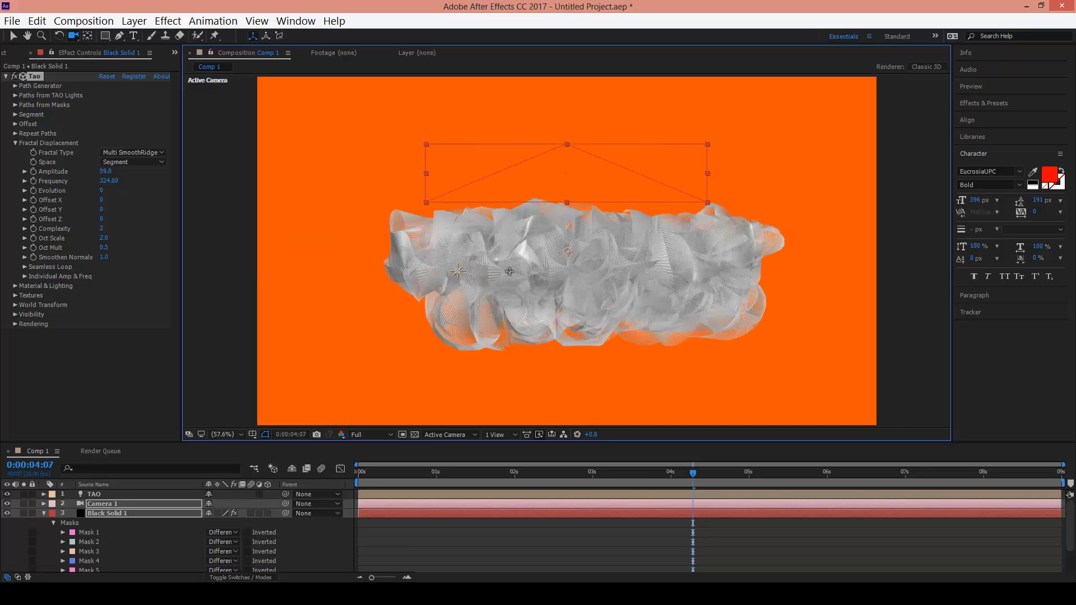
key(ctrl+z)
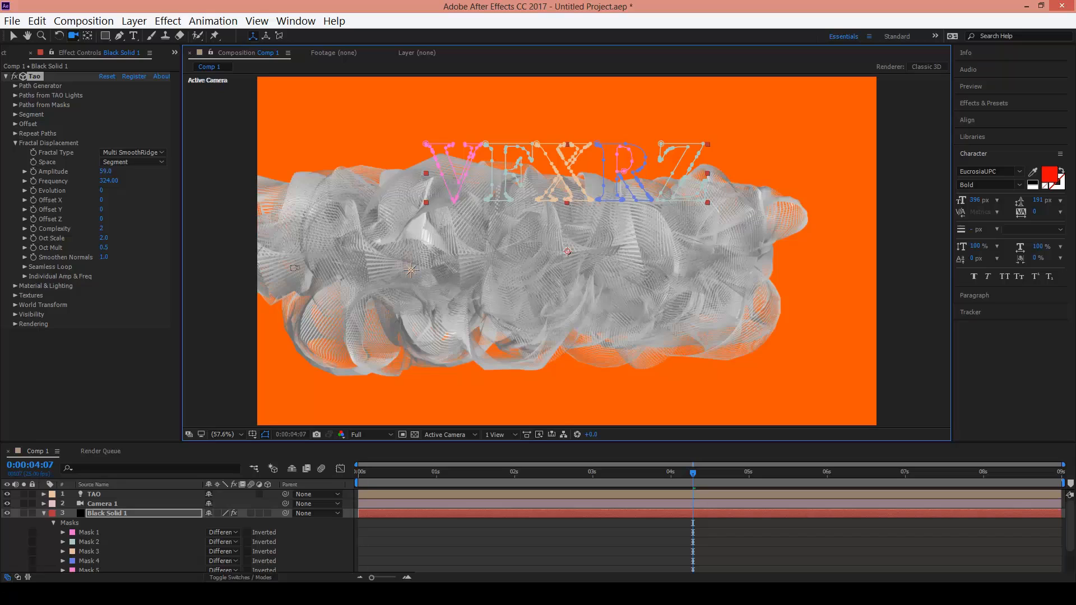
click(157, 162)
click(173, 178)
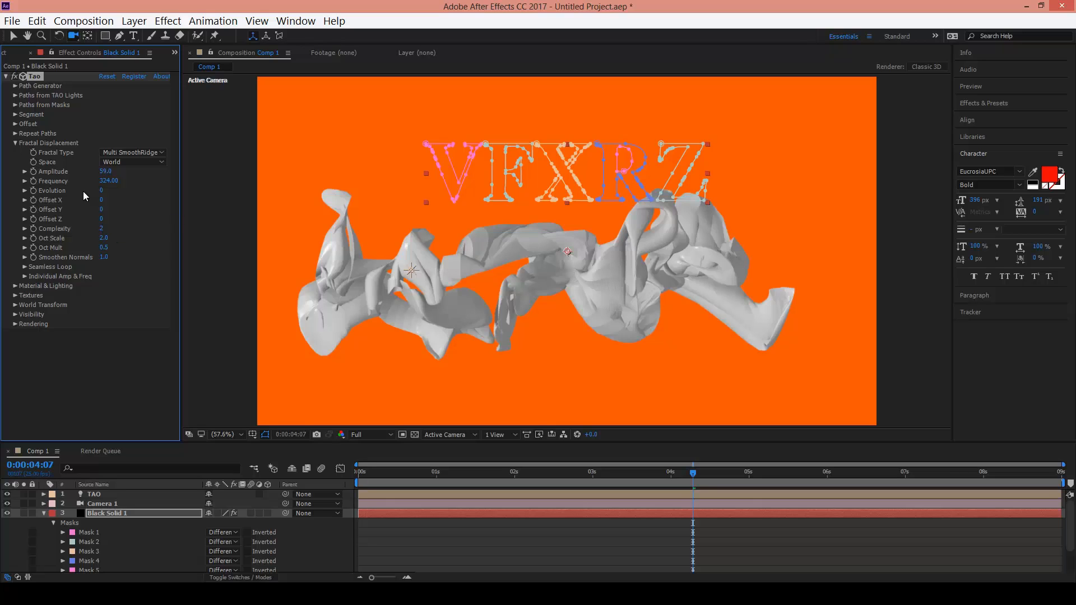
Step: Set the fractal Evolution to 573, Offset X to 78 and Offset Y to 132
drag(100, 189, 450, 208)
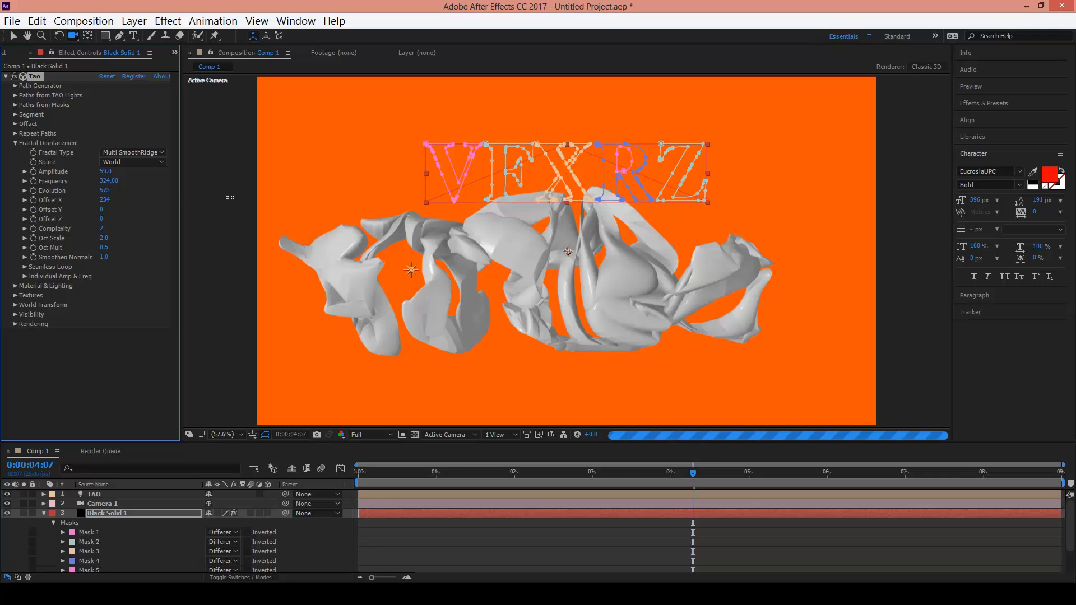
drag(112, 191, 179, 212)
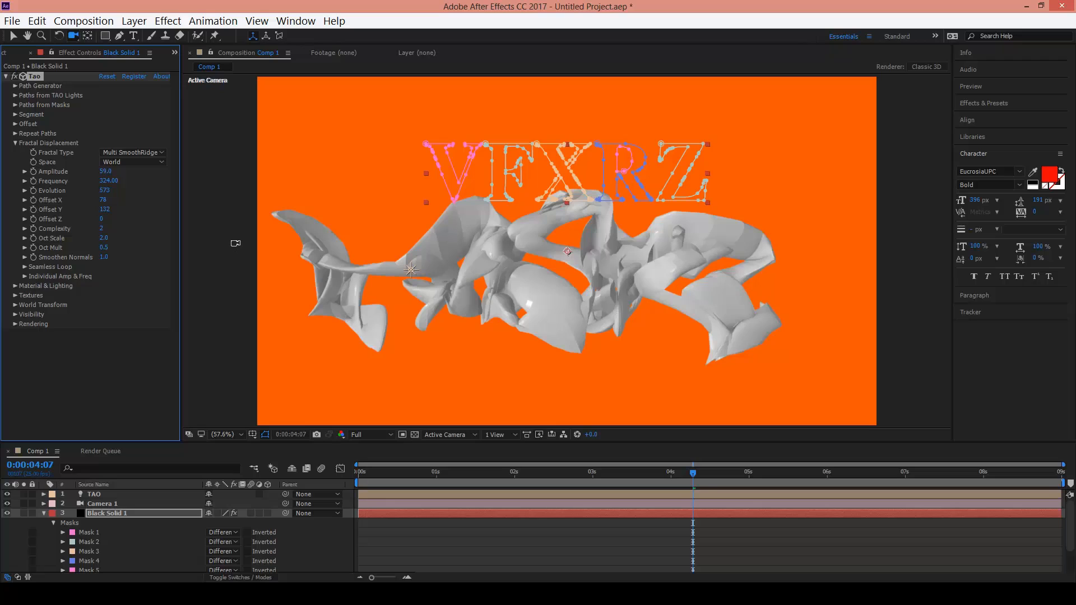
Step: Set Tao's Material & Lighting color to red, FF0000
click(16, 144)
click(16, 153)
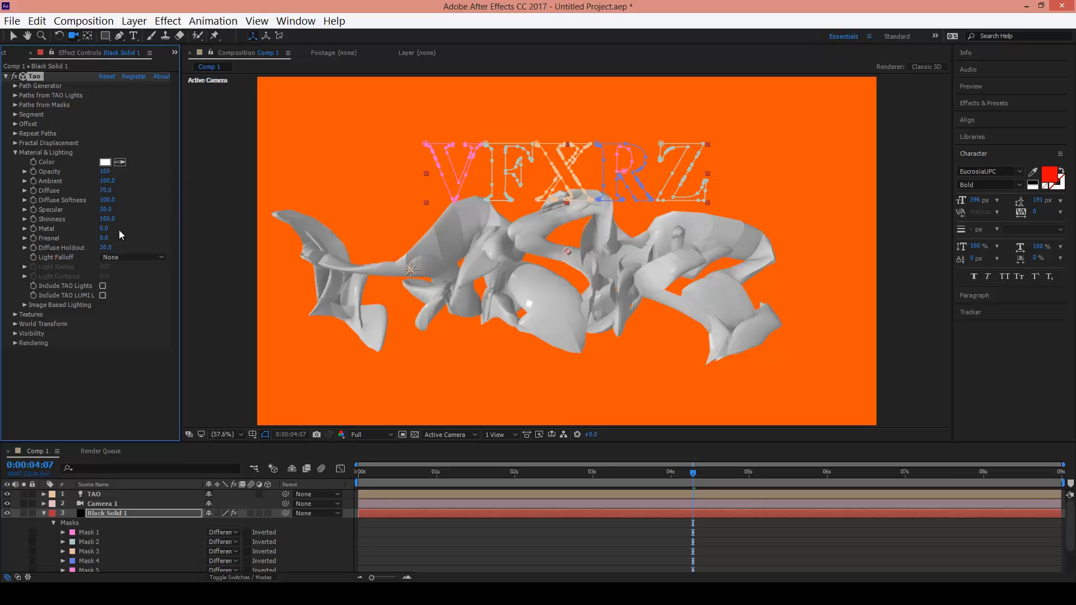
click(106, 162)
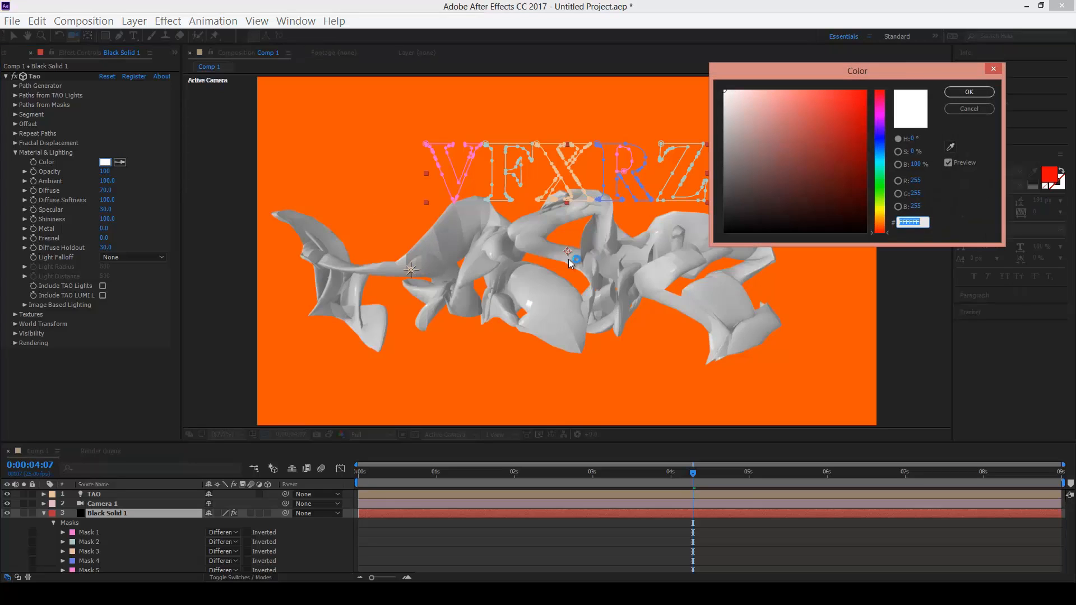
text(FF0000)
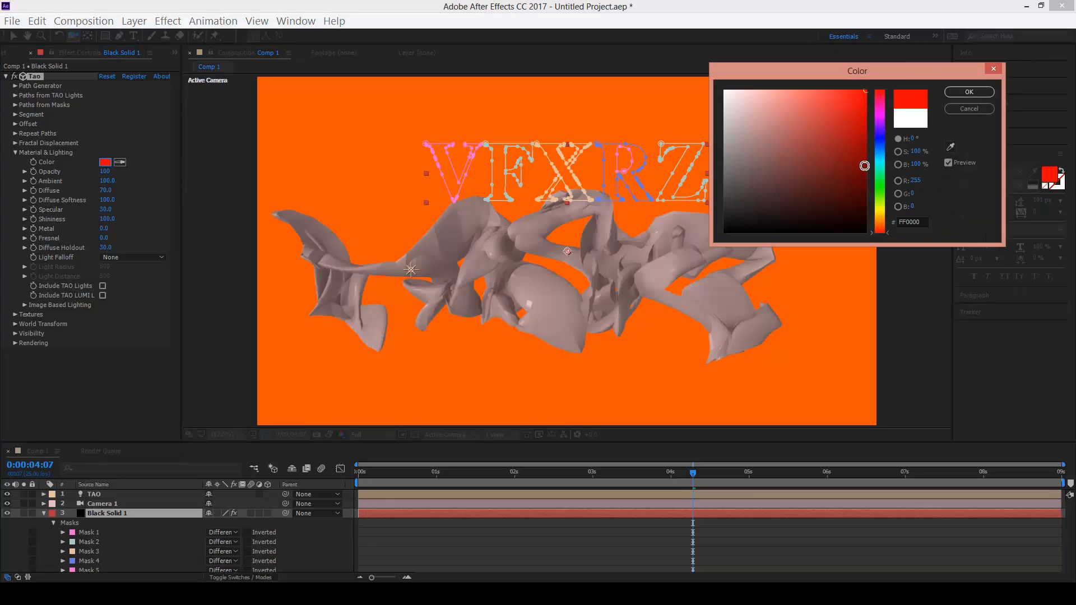
click(968, 92)
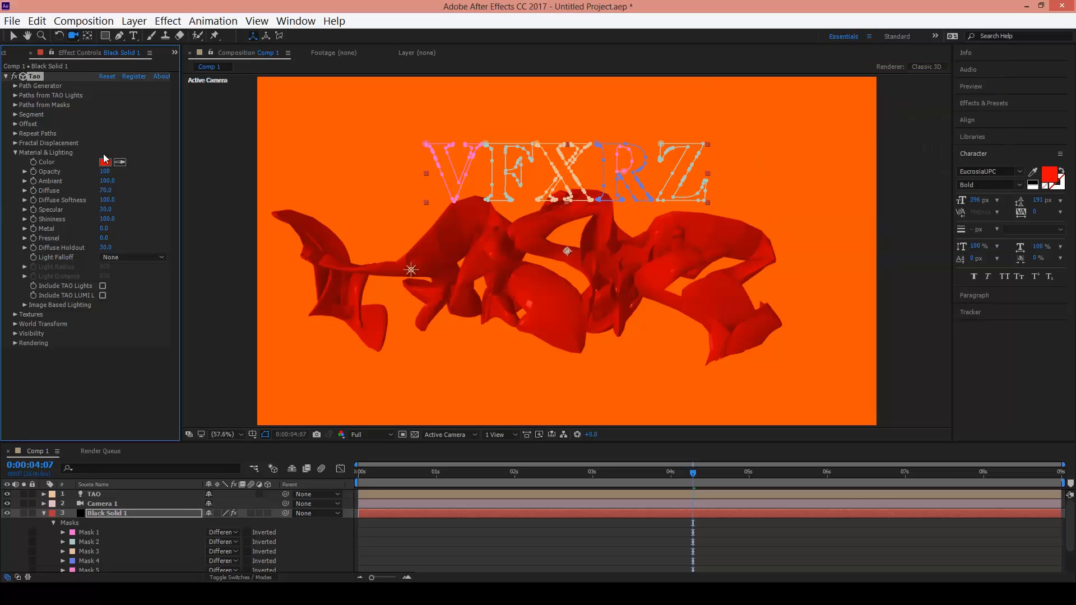
Step: Raise the material's Ambient to 187, Diffuse to 155 and Specular to 65
drag(101, 176, 195, 192)
mouse_move(106, 182)
mouse_down()
mouse_move(143, 187)
mouse_move(117, 190)
mouse_up()
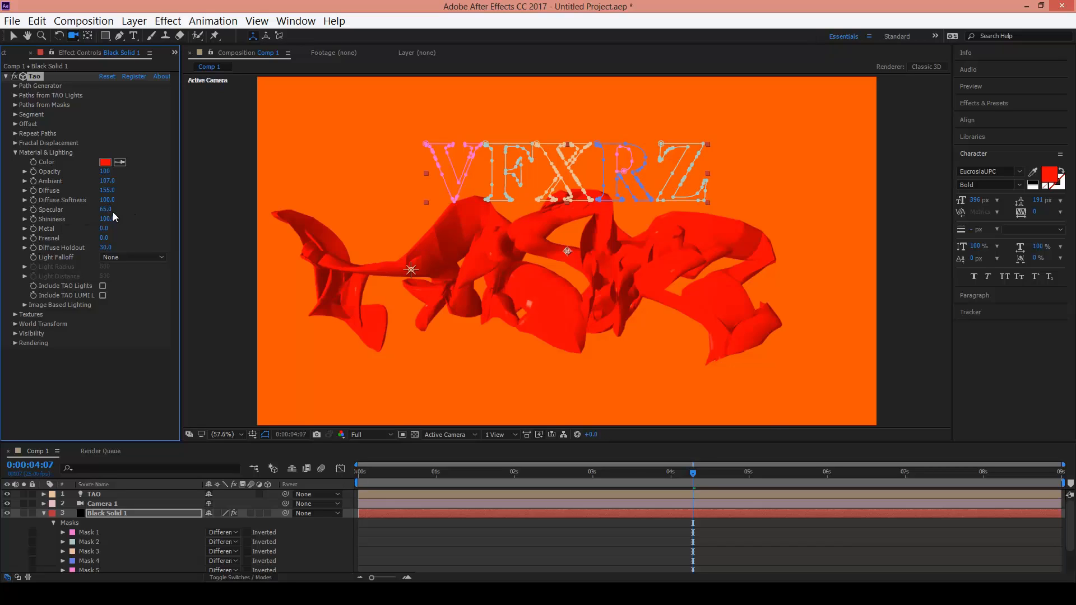
Step: Add a white point light to the composition with its intensity at 88% and shadow casting on
click(42, 511)
right_click(76, 552)
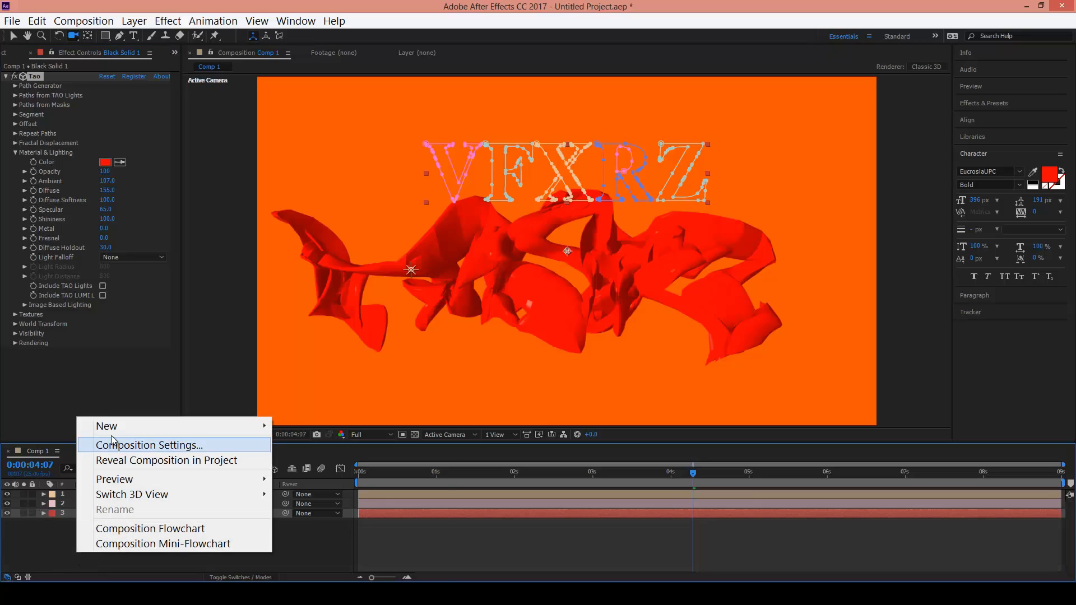
mouse_move(140, 426)
click(339, 474)
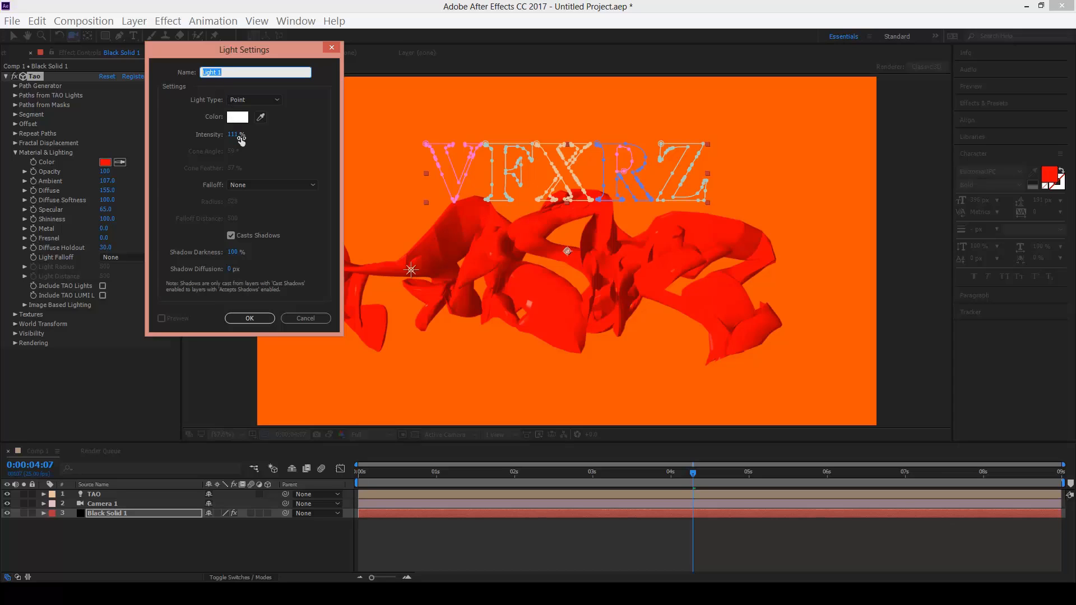
drag(235, 136, 225, 139)
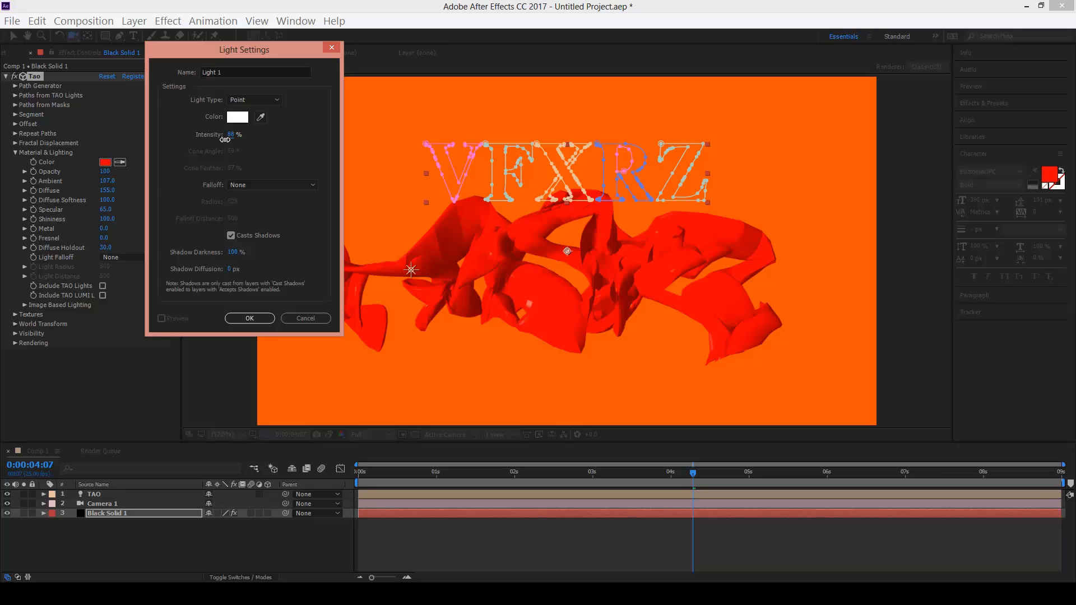
click(261, 319)
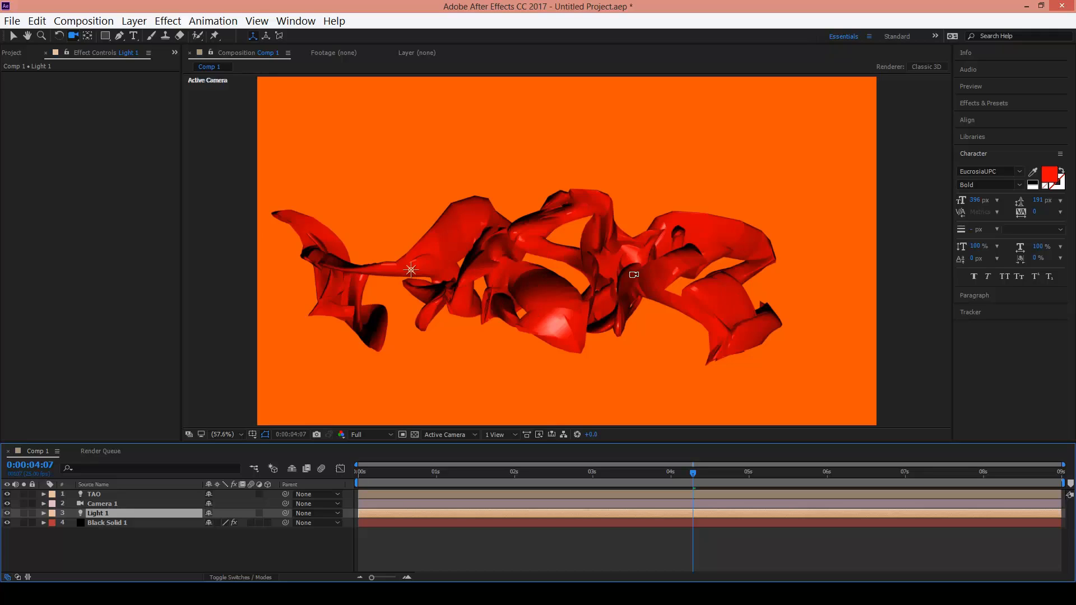
Step: Set the Tao material's Ambient to 183, and try a higher Metal value before returning it to 0
click(92, 523)
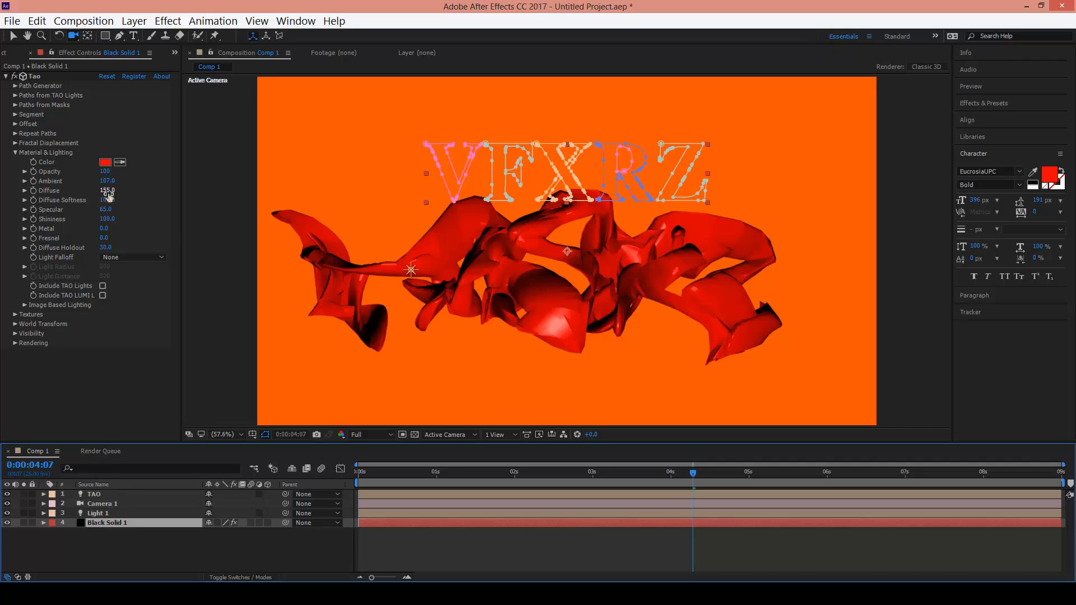
drag(107, 181, 144, 176)
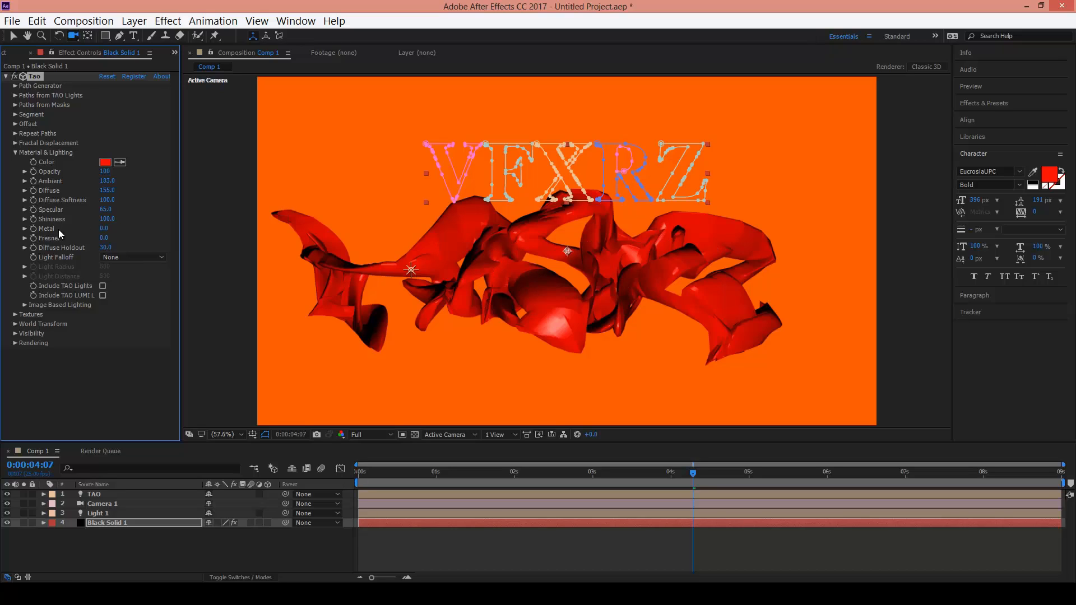
drag(103, 231, 140, 235)
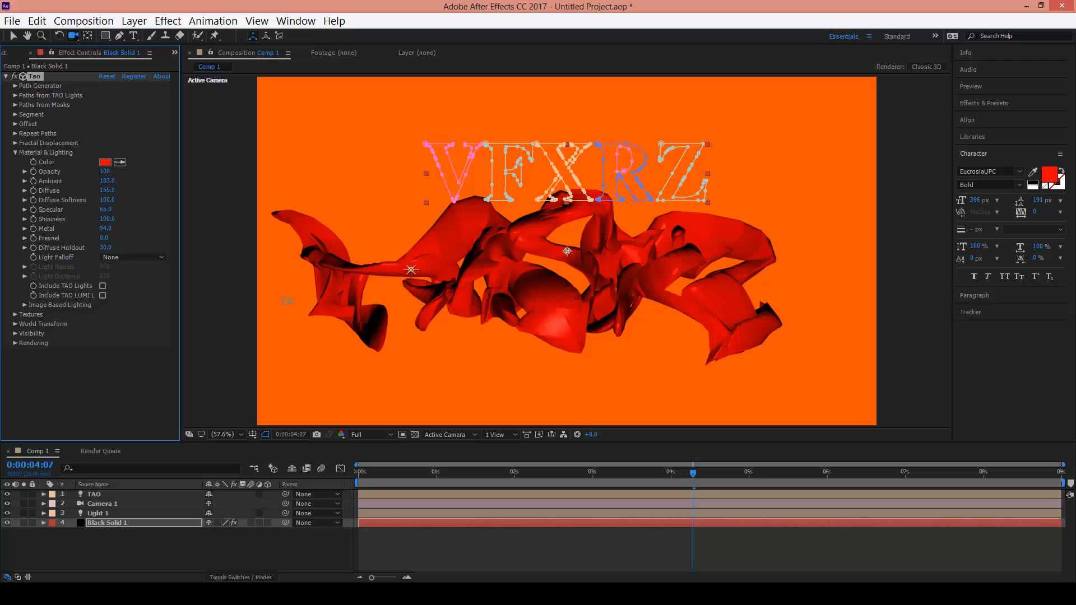
drag(105, 229, 50, 236)
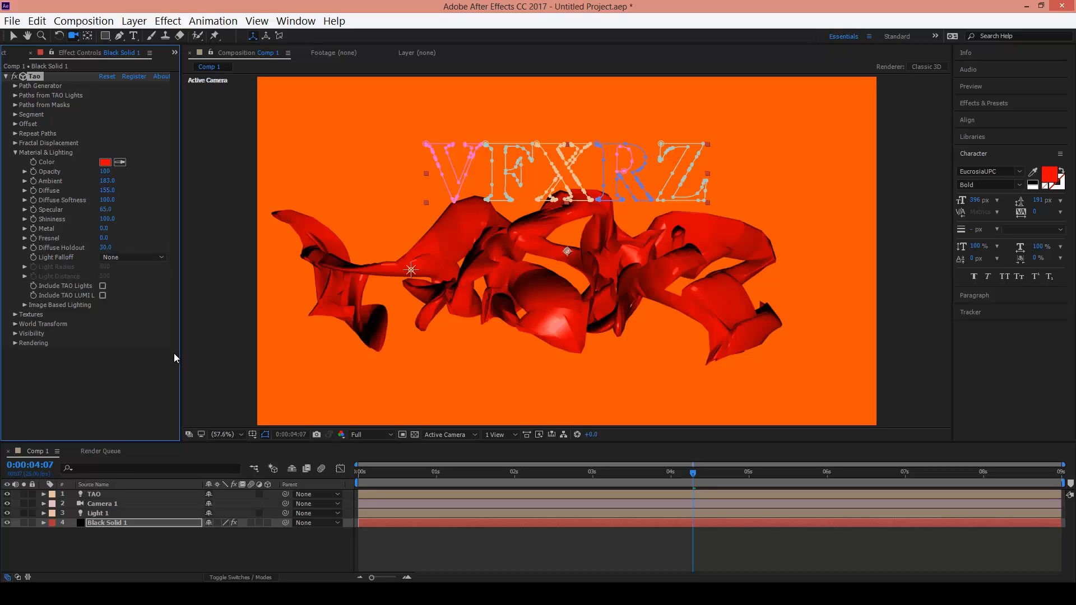
Step: Preview the Sky-32.jpg footage, add it to Comp 1 beneath Black Solid 1, and toggle its visibility off and on
click(17, 154)
click(17, 163)
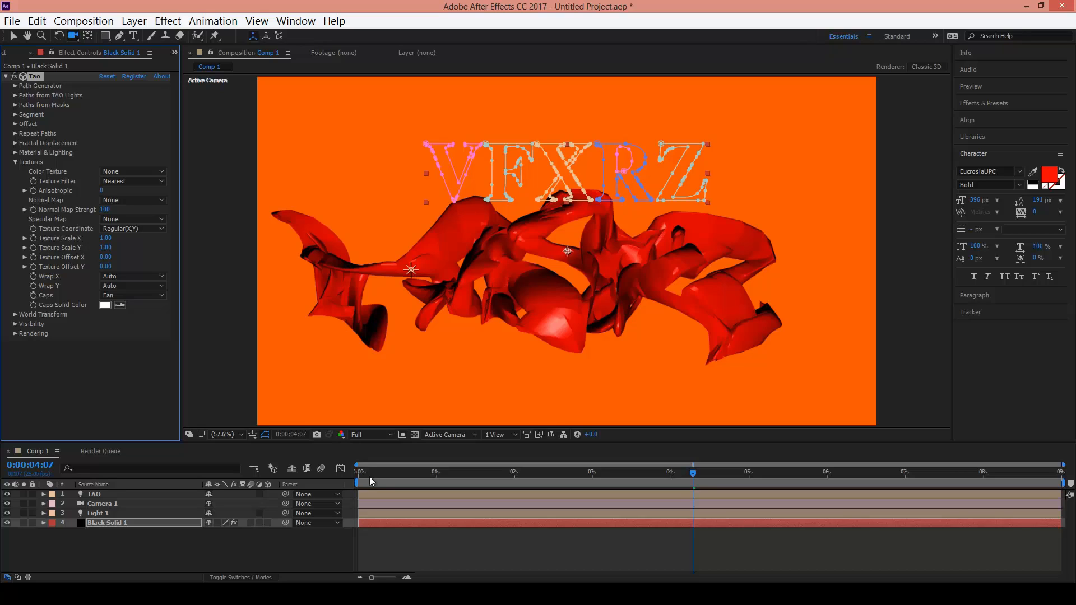
click(6, 52)
click(46, 164)
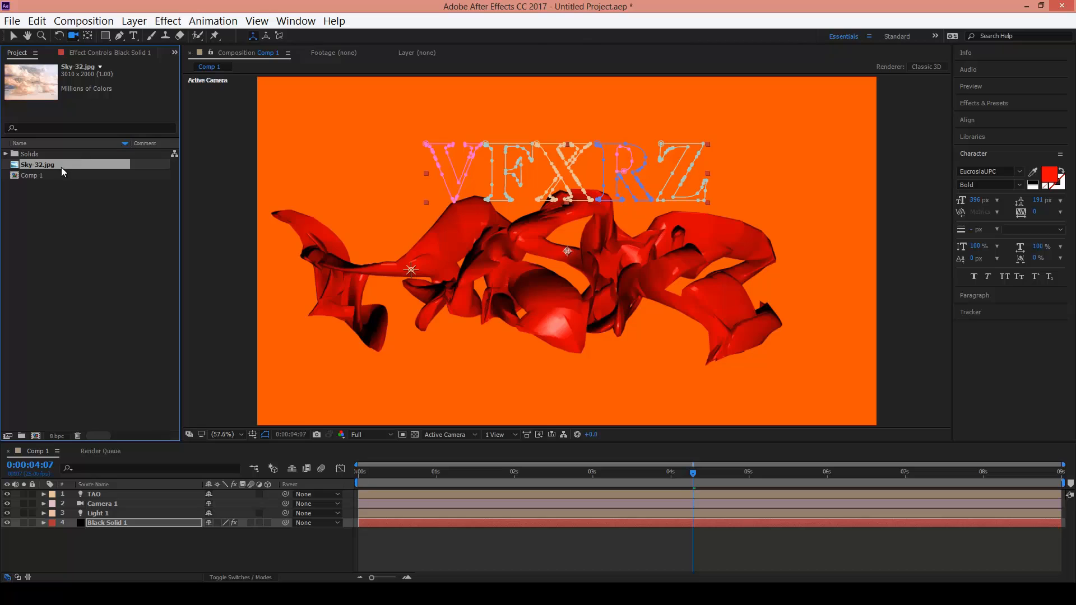
double_click(61, 166)
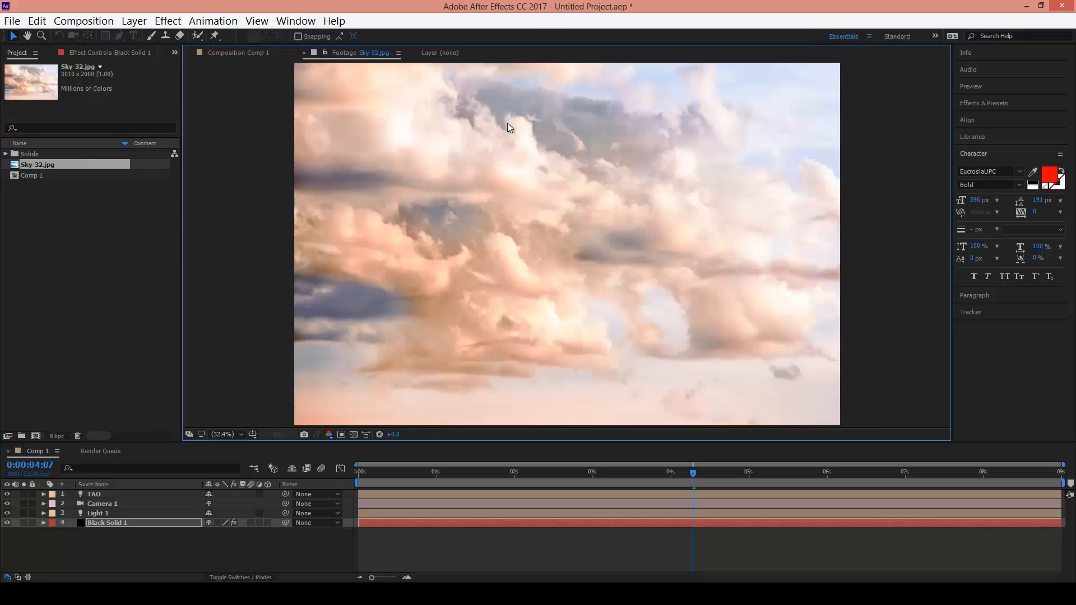
click(247, 54)
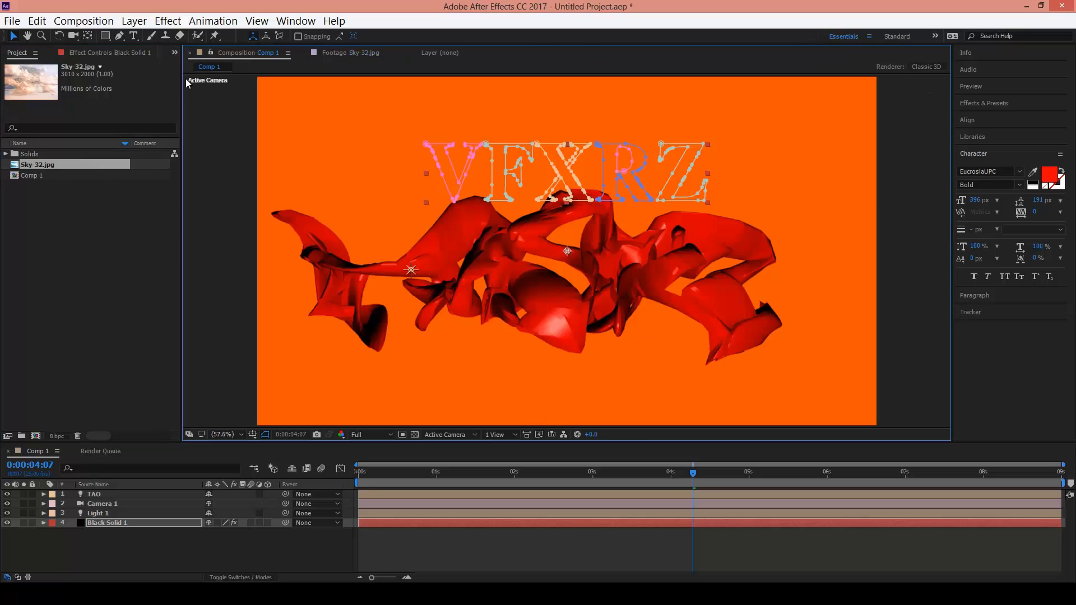
drag(41, 164, 242, 557)
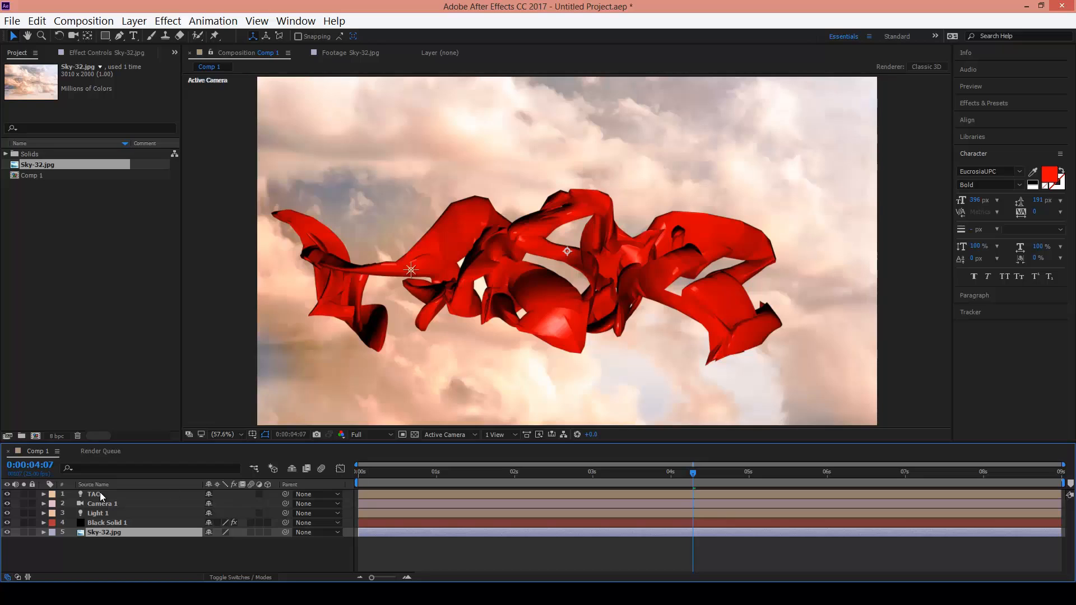
click(7, 532)
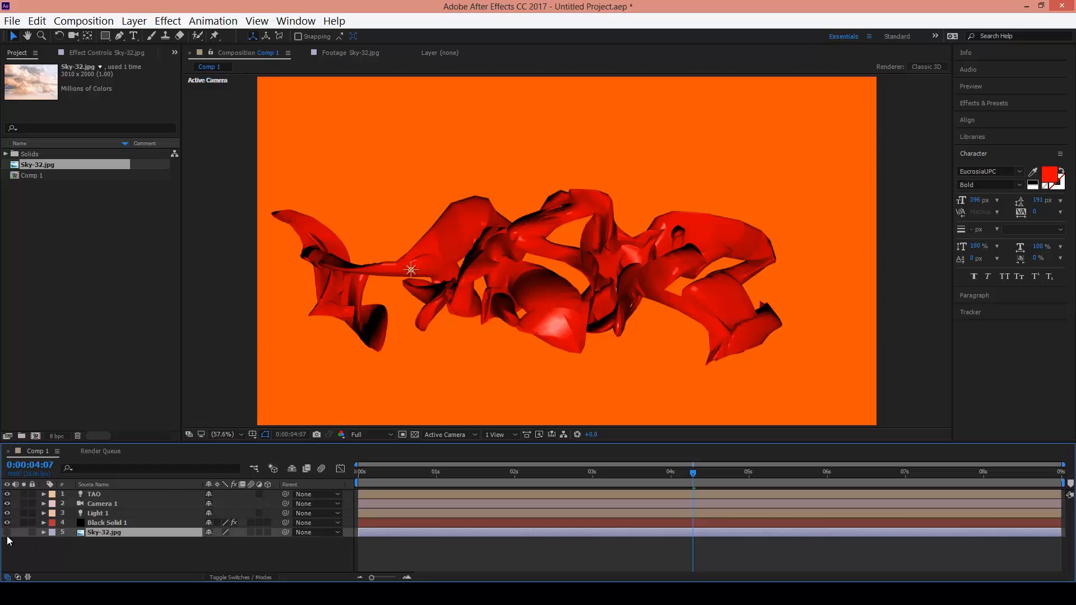
click(7, 532)
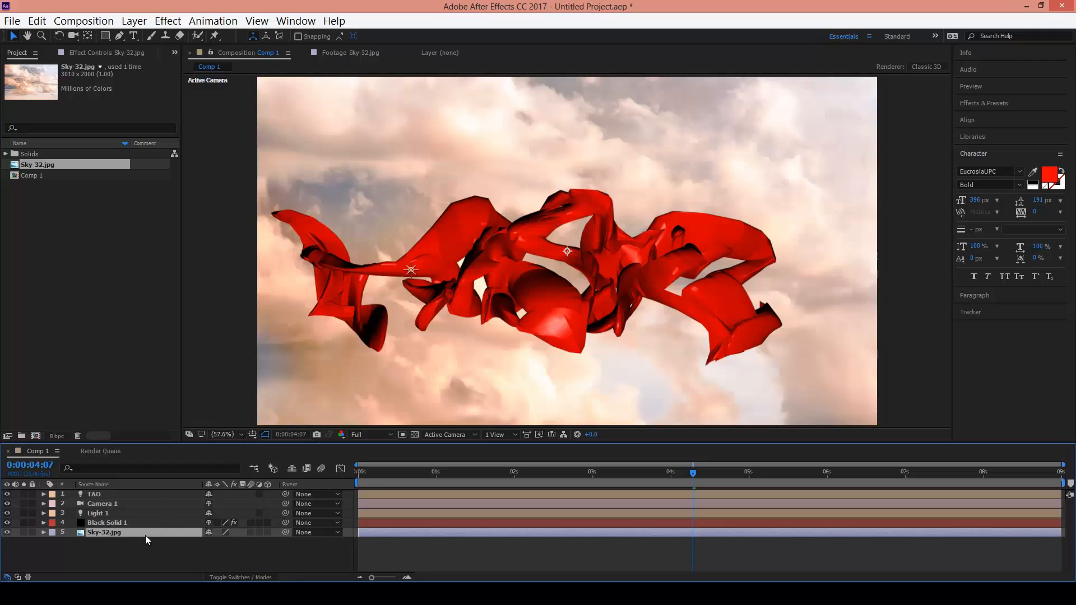
Step: Assign the Sky-32.jpg layer as Tao's Color Texture, Normal Map and Specular Map
click(136, 523)
click(110, 56)
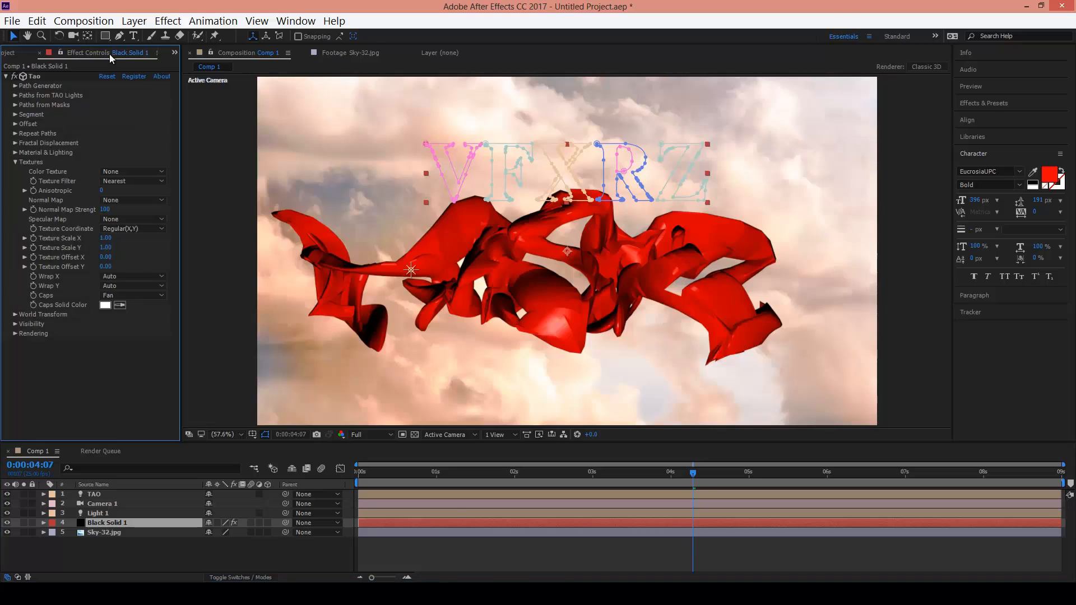
click(109, 174)
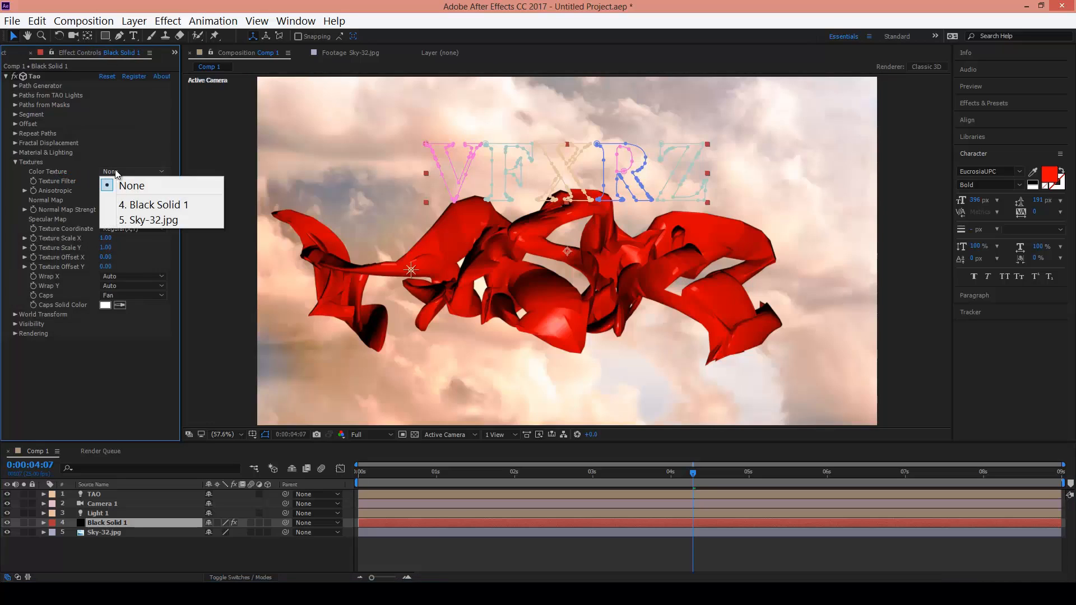
click(142, 221)
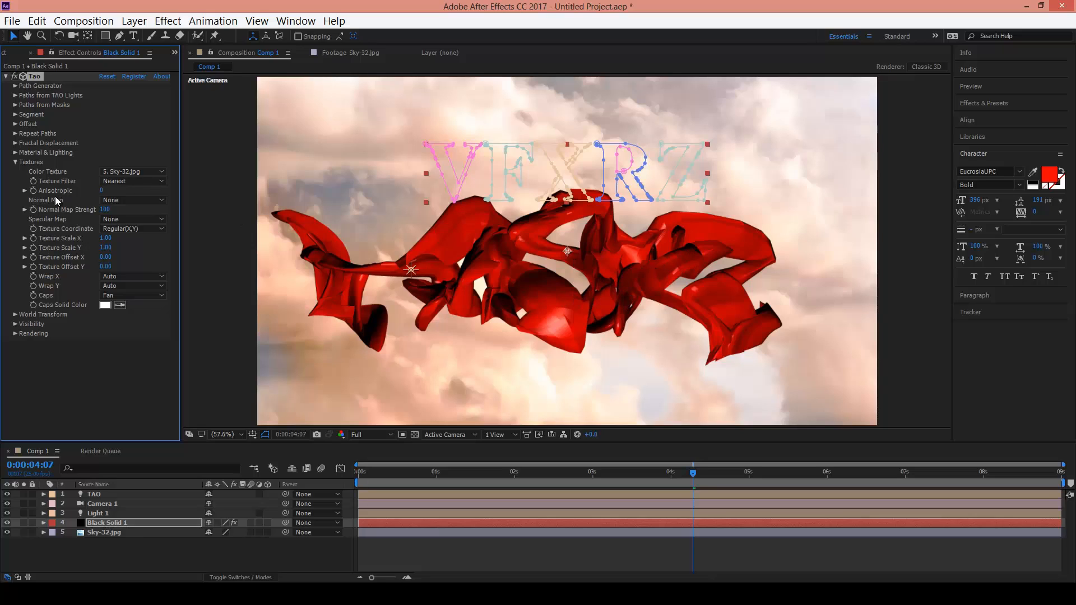
click(133, 200)
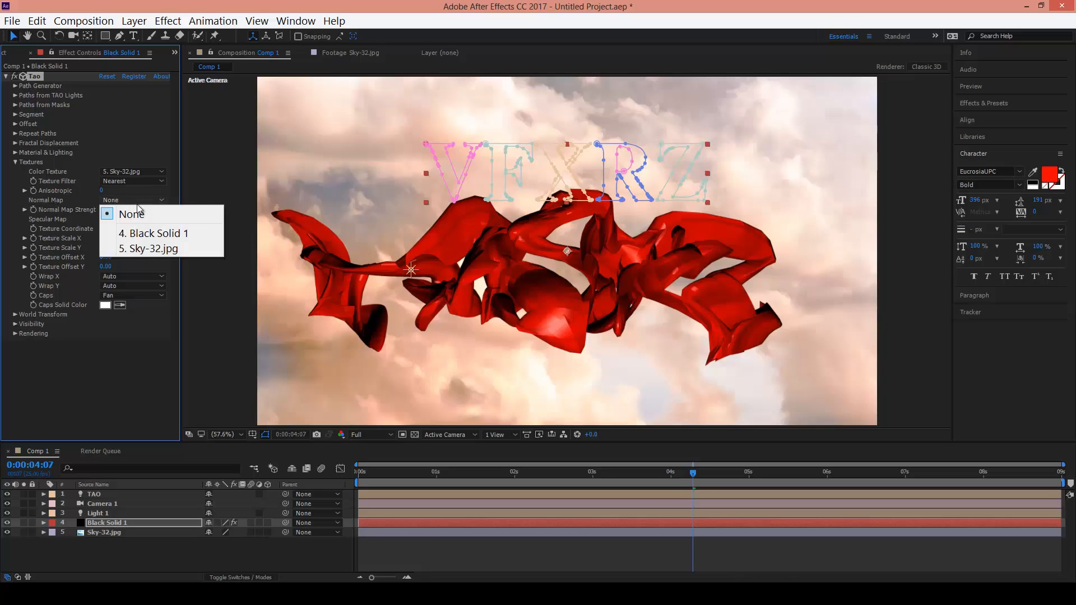
click(131, 249)
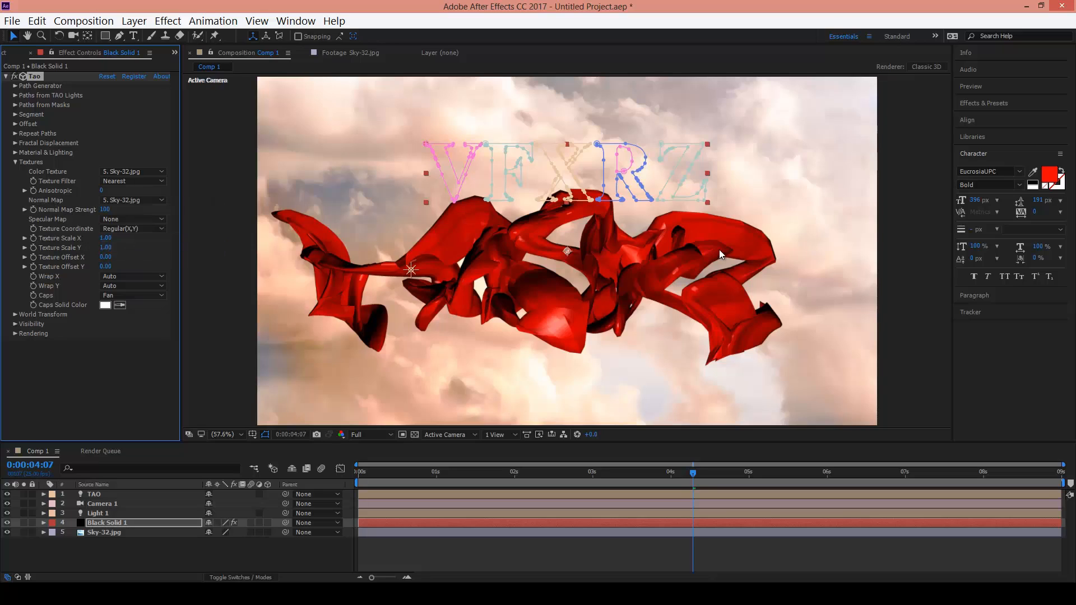
click(128, 219)
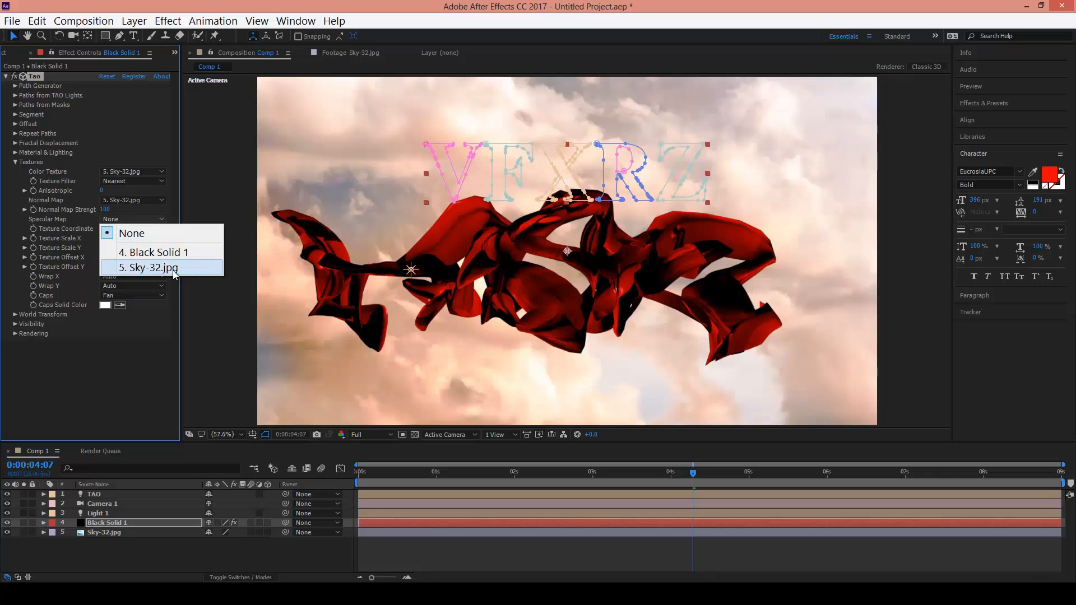
click(131, 268)
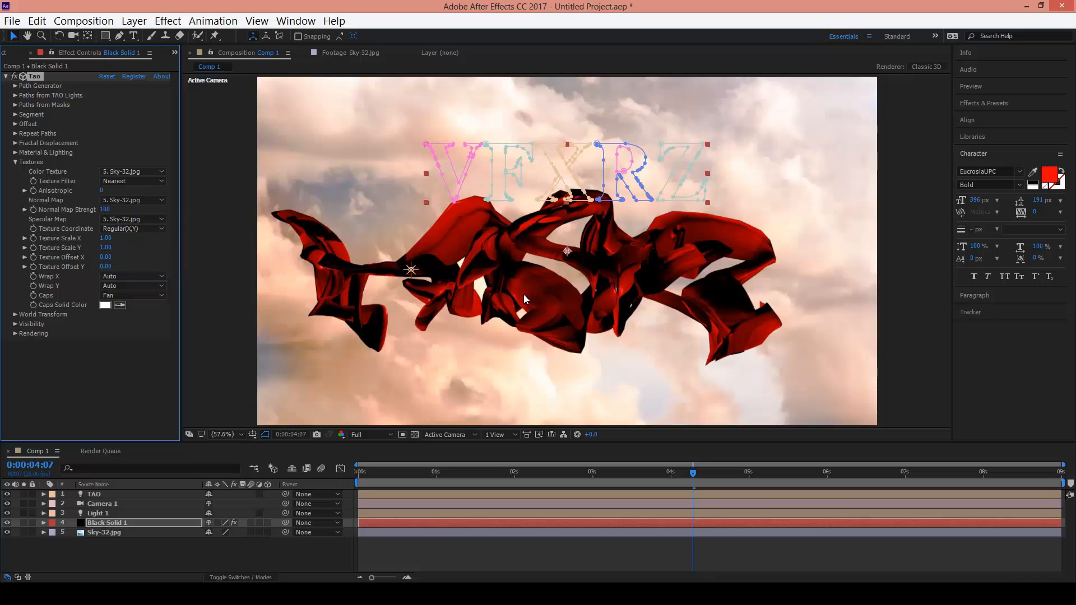
Step: Change Tao's Material & Lighting color to white, FFFFFF
click(16, 152)
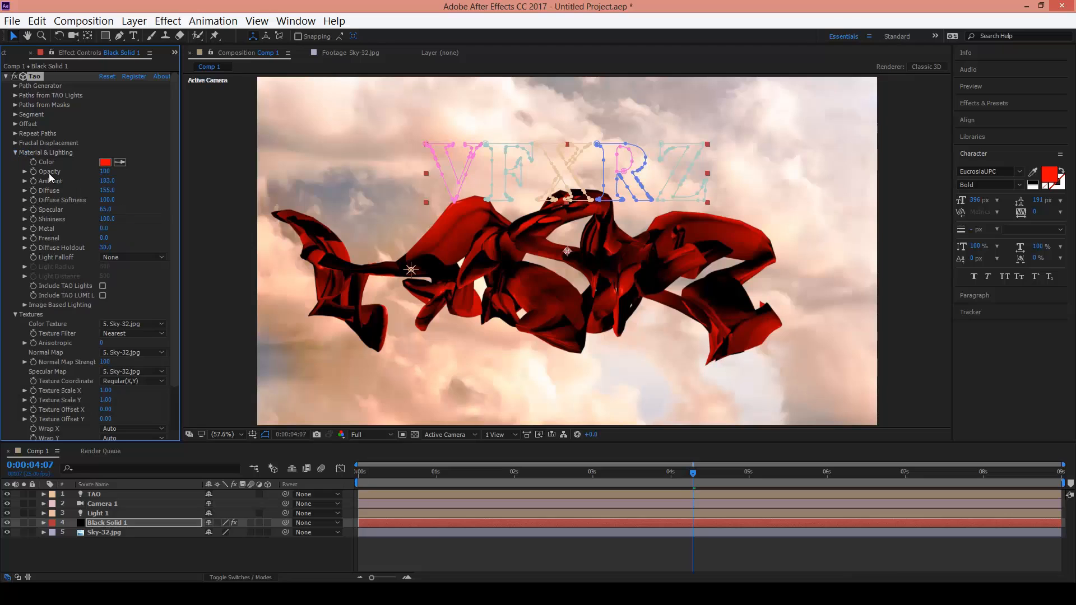
click(105, 162)
text(FFFFFF)
key(Tab)
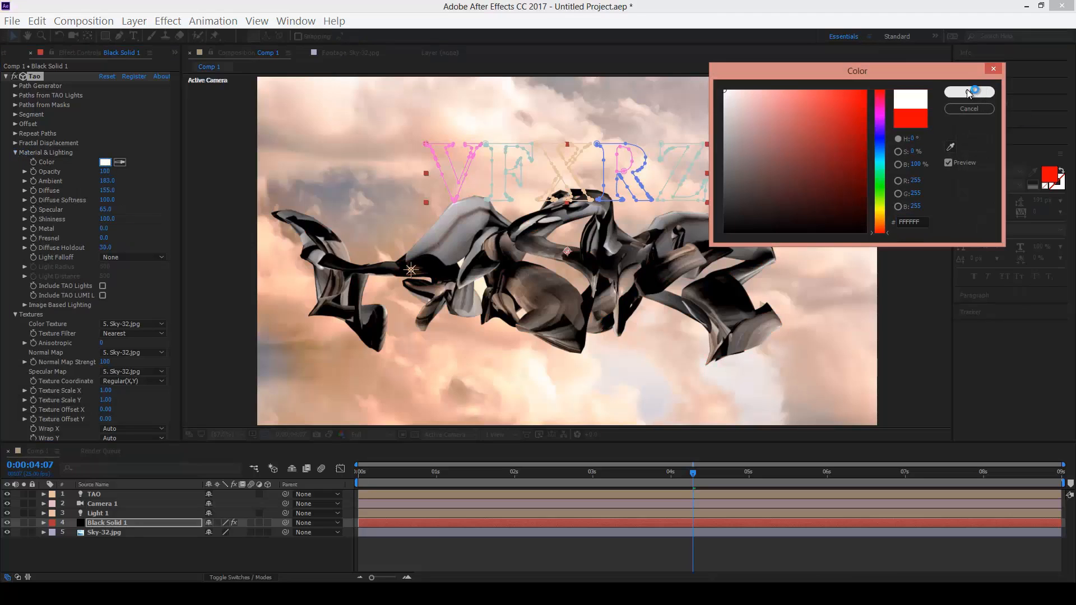
key(Return)
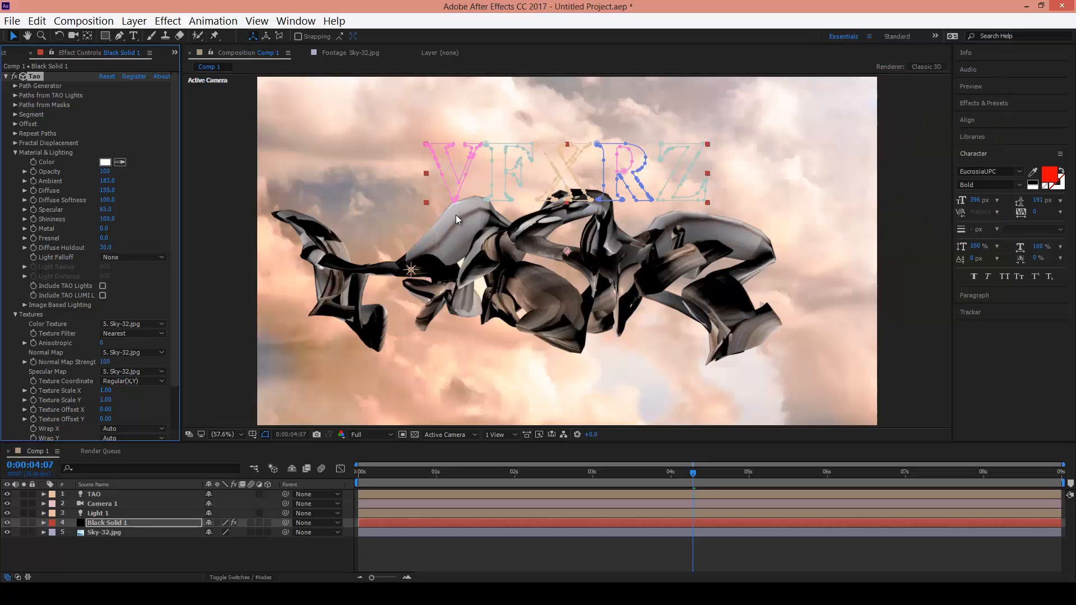
Step: Set Tao's Texture Offset X to 0.47
click(14, 152)
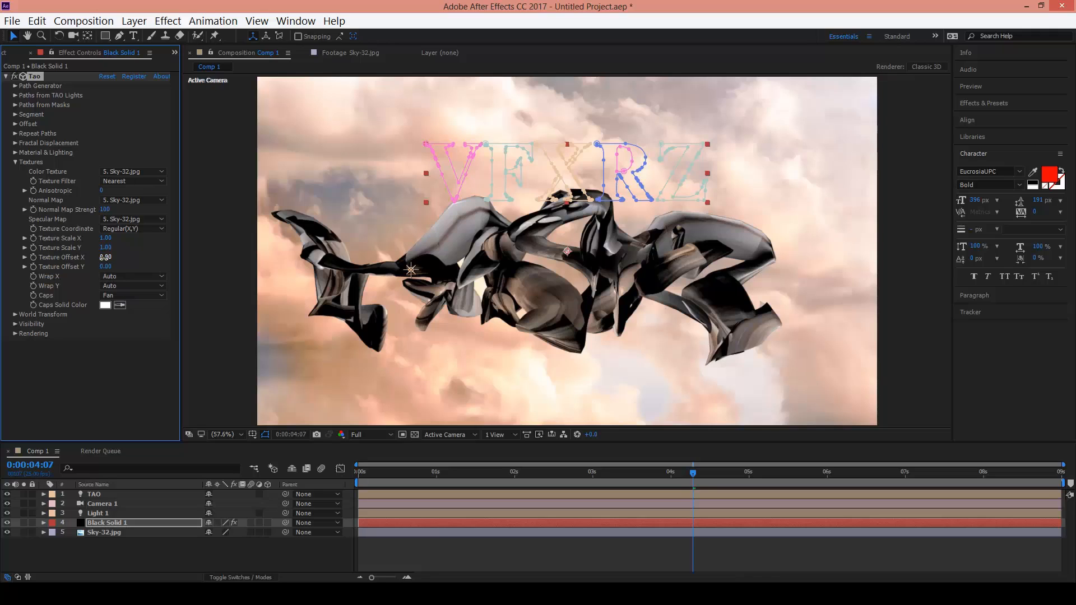
drag(104, 257, 447, 255)
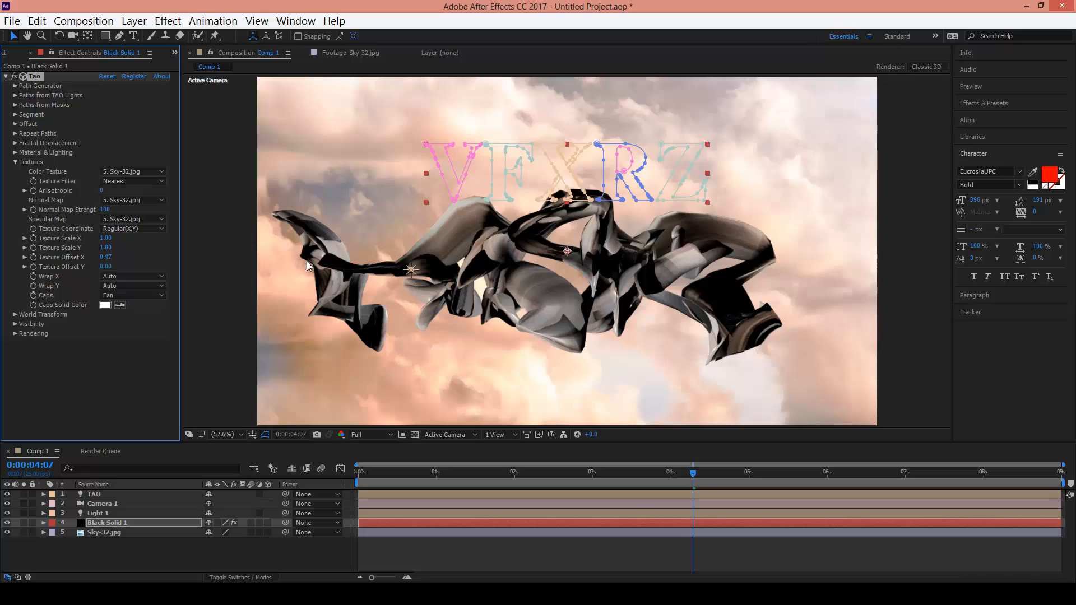
click(16, 162)
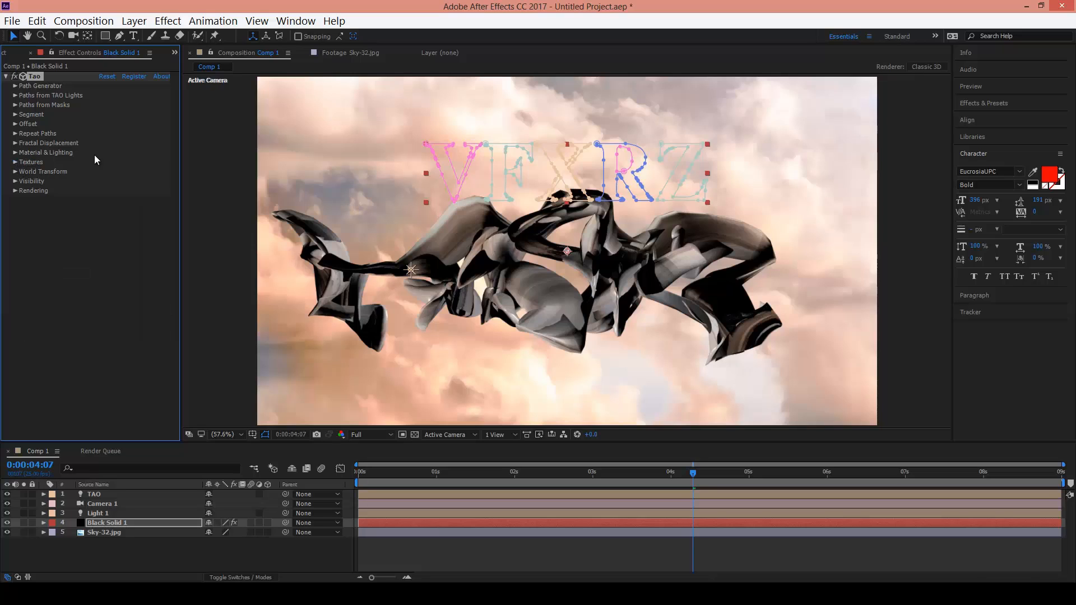
Step: Try the Sunset Field and Dark Industrial built-in environments for Tao's Image Based Lighting, and choose Church Interior
click(15, 152)
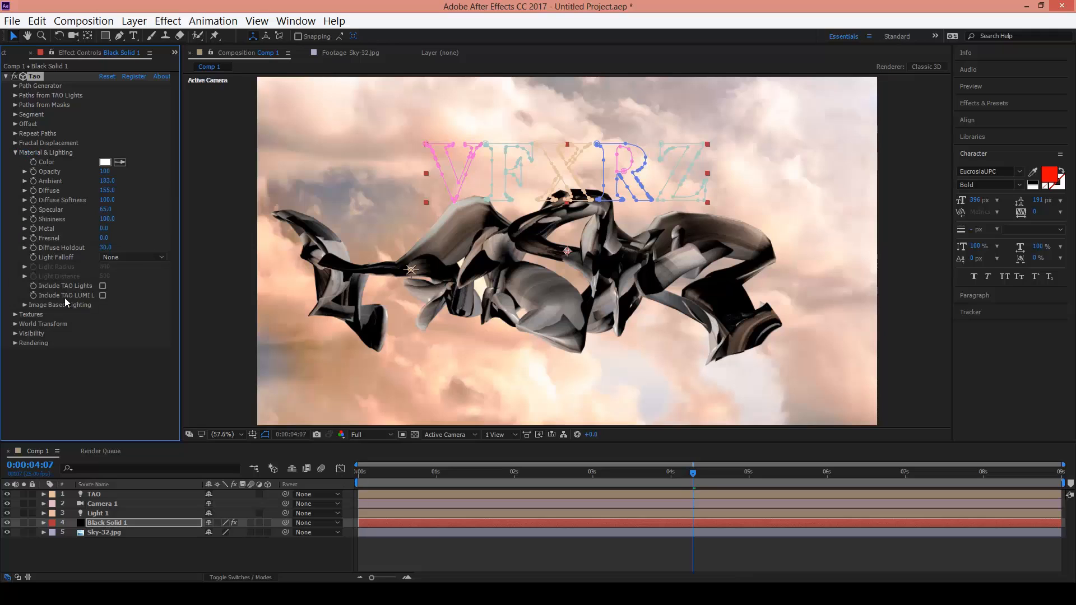
click(25, 305)
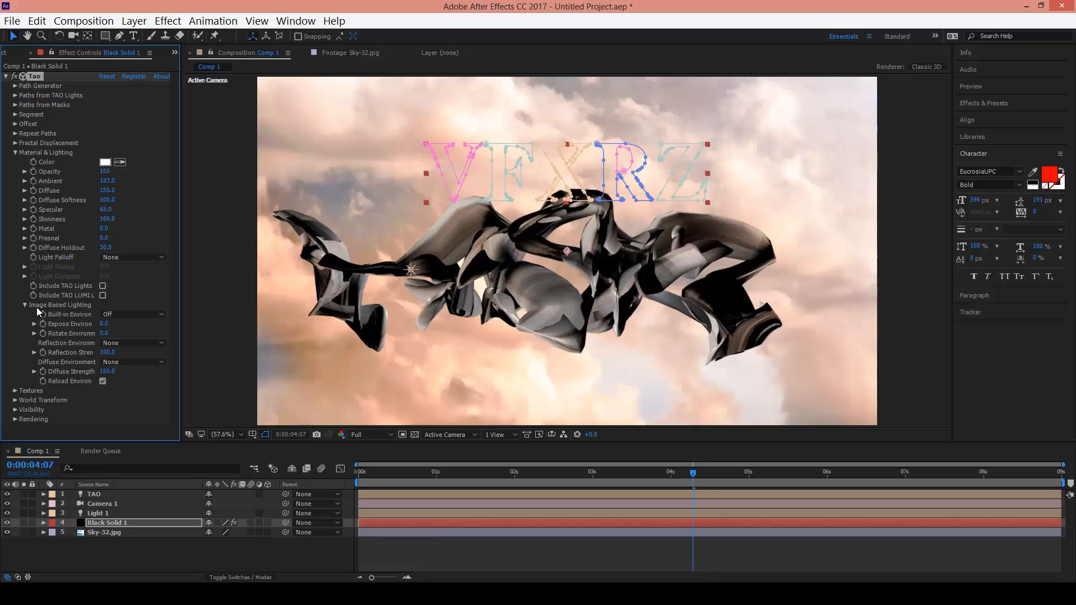
click(110, 315)
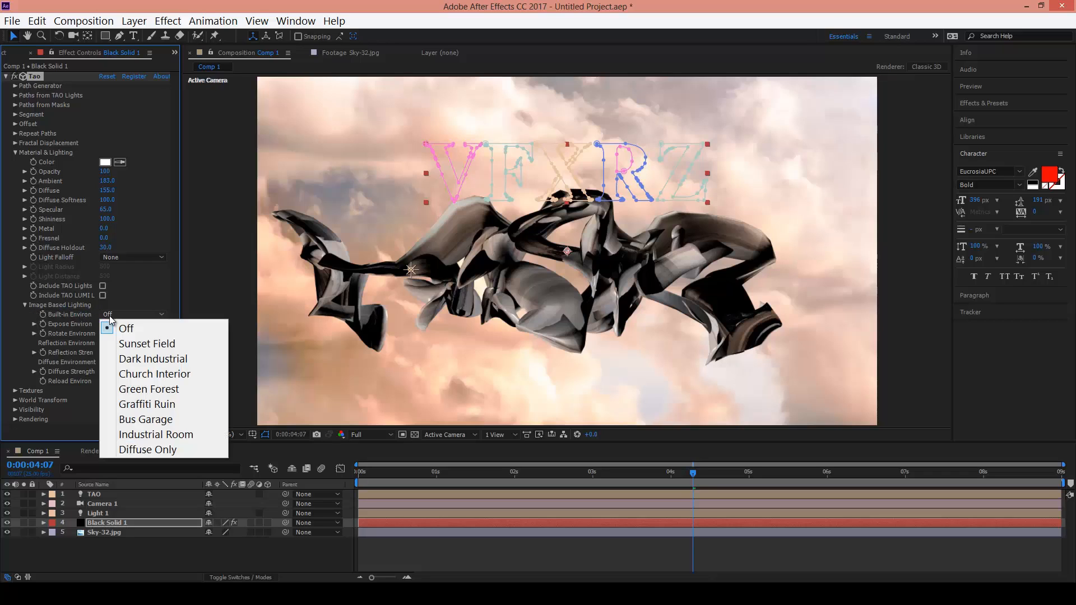
click(149, 344)
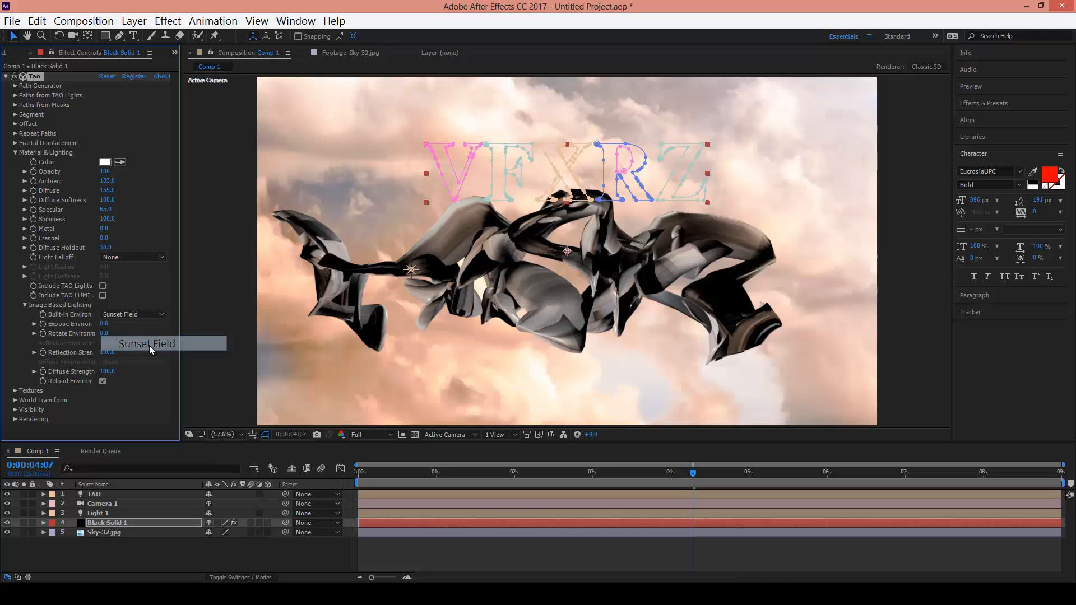
click(144, 316)
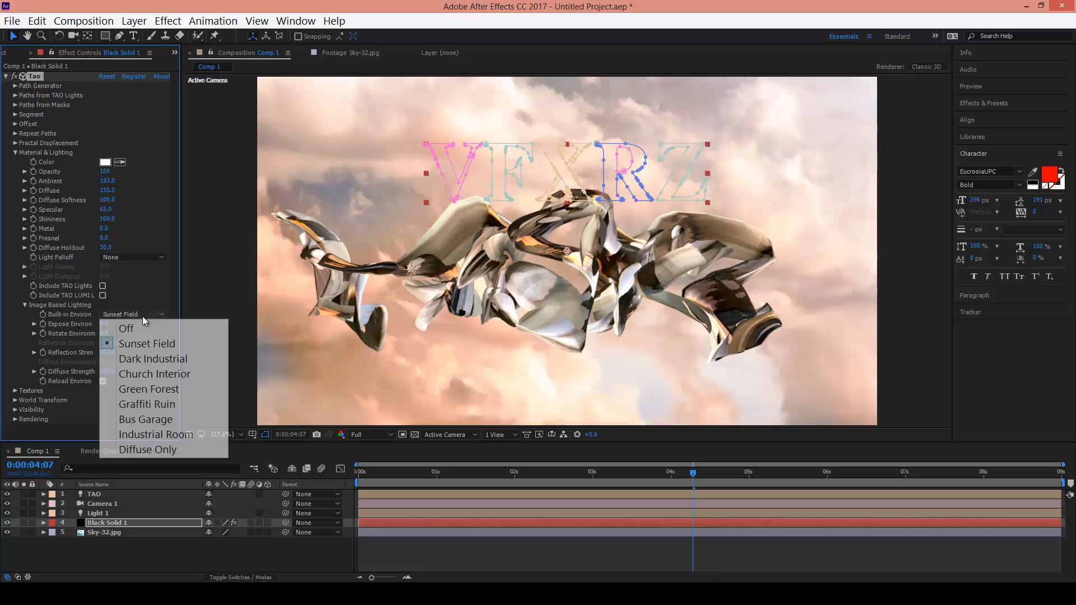
click(151, 359)
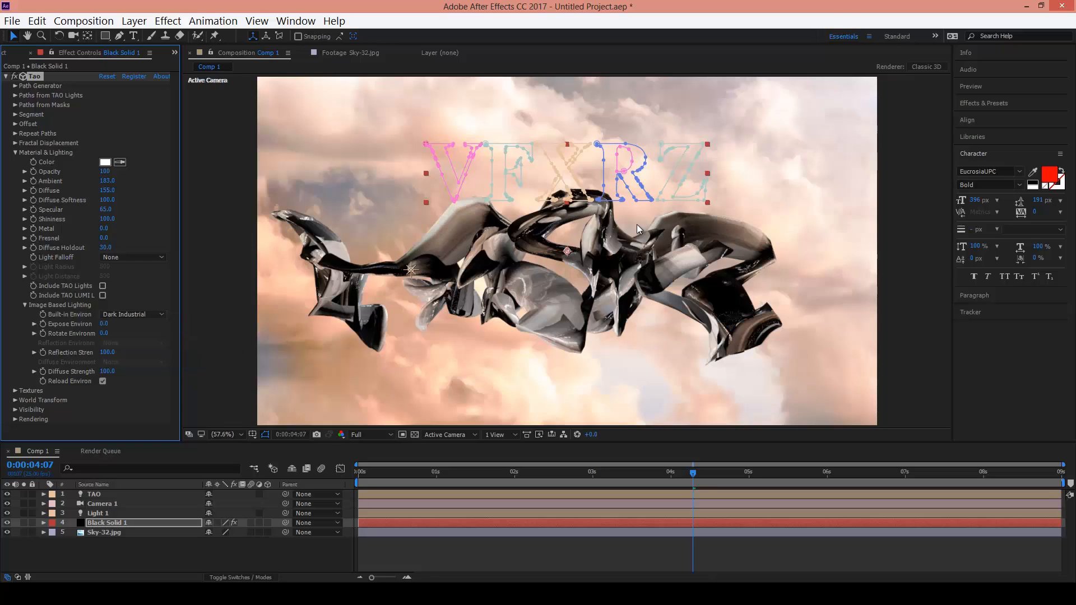
click(127, 317)
click(146, 373)
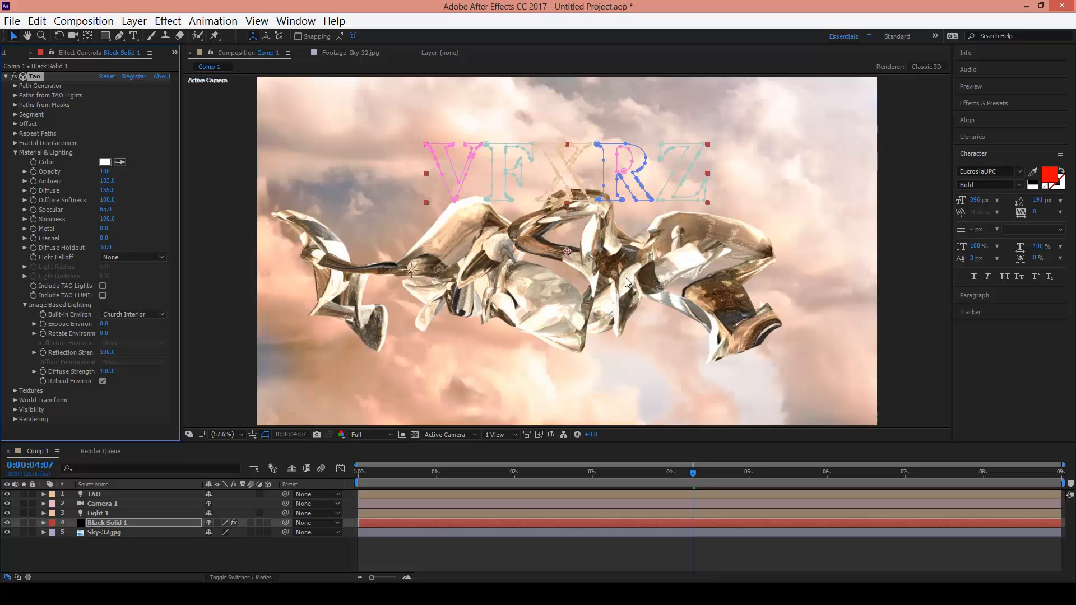
Step: Try the Green Forest built-in environment for Tao's Image Based Lighting, and choose Sunset Field
click(137, 315)
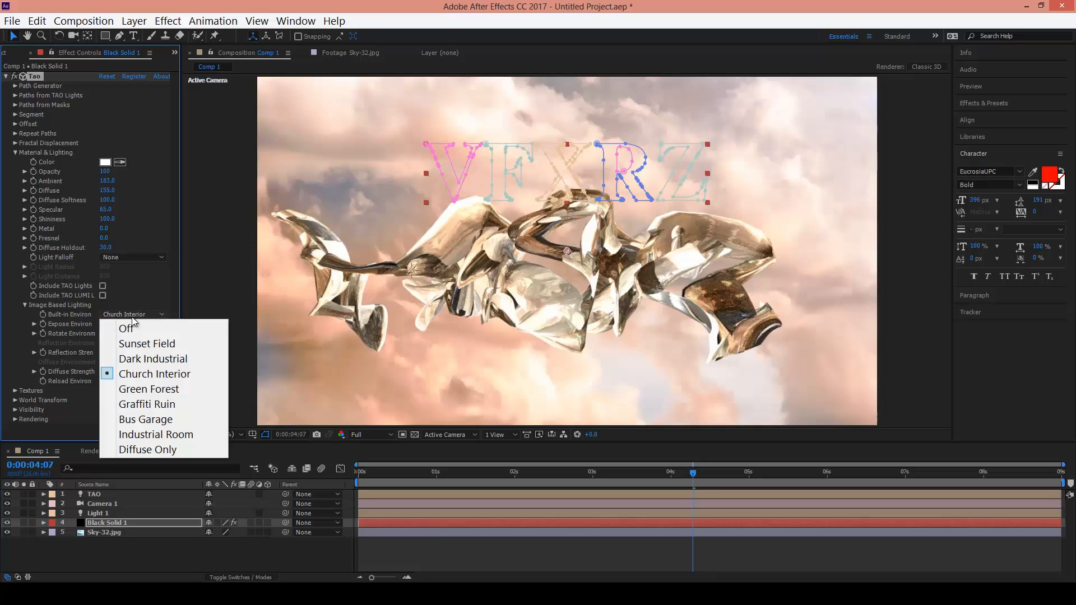
click(159, 385)
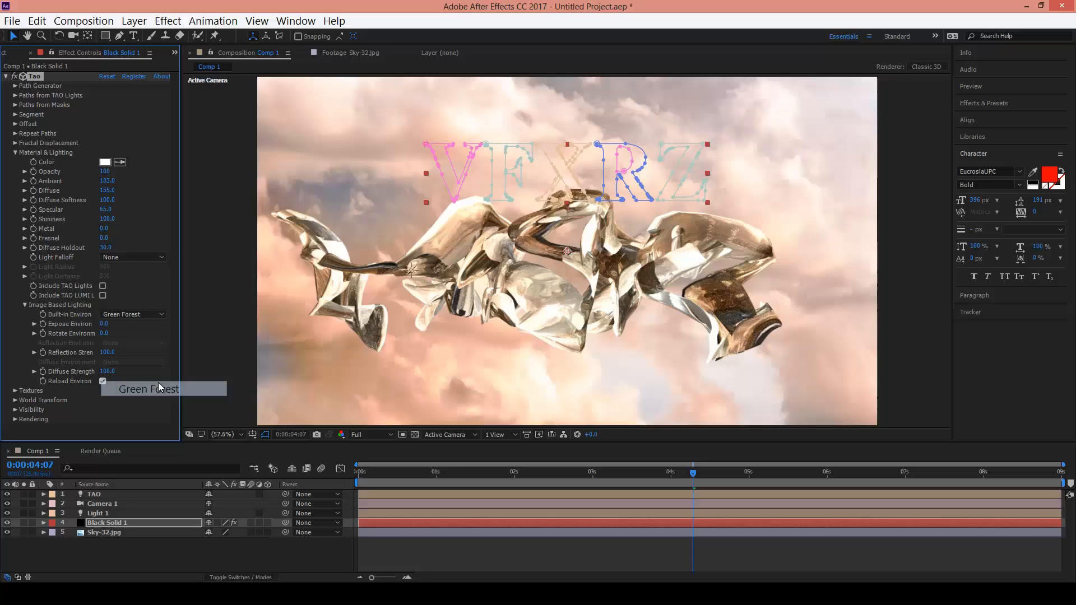
click(149, 315)
click(149, 344)
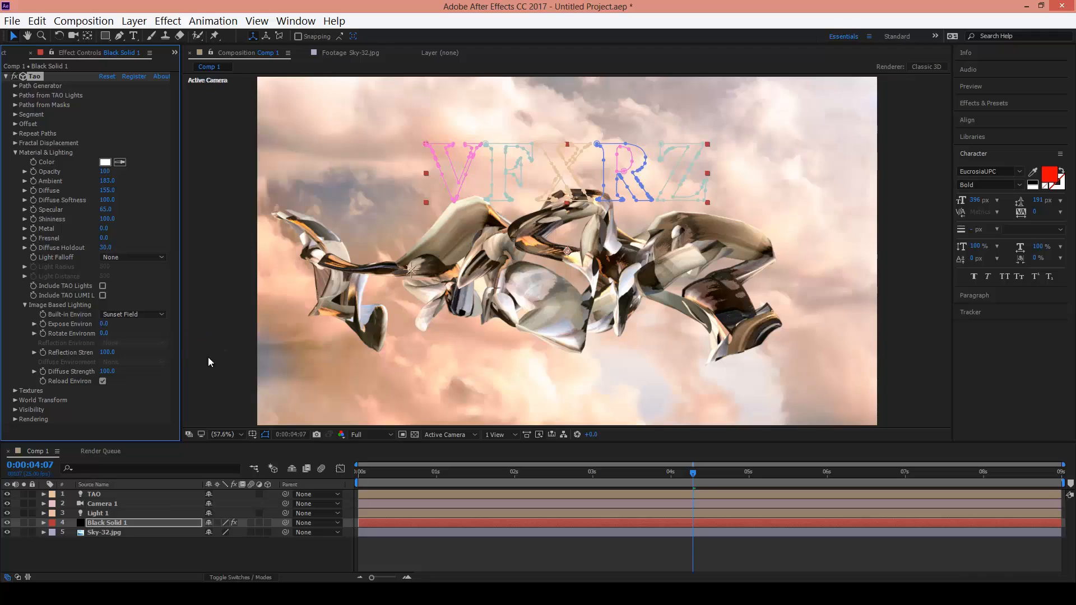
click(15, 153)
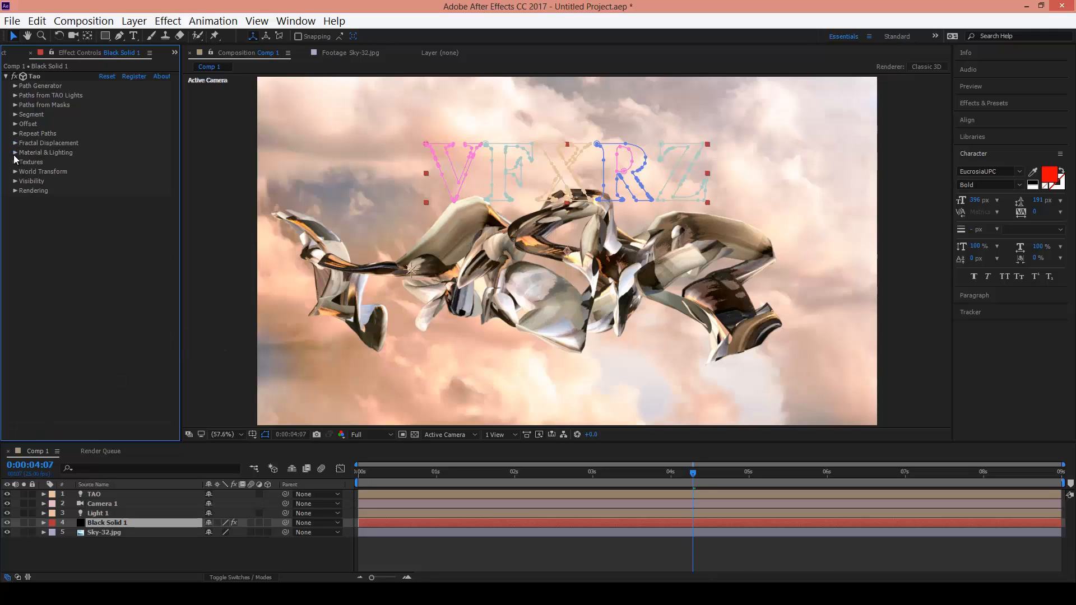
Step: In Tao's World Transform, set W Rotate X to 31, the rotate center's Y to 592, and W Rotate Y to 19
click(16, 172)
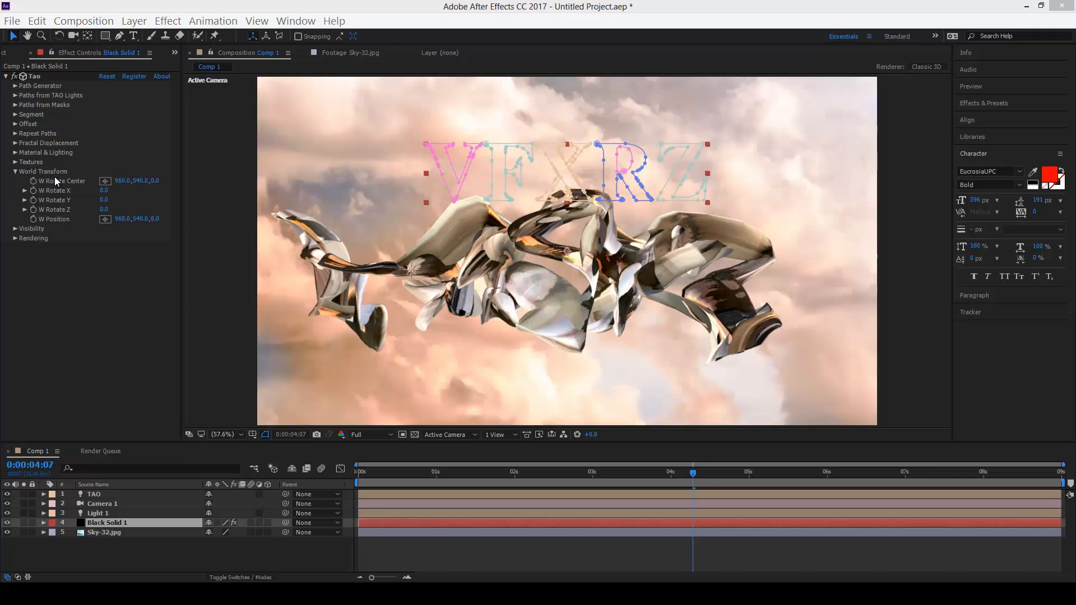
drag(104, 190, 134, 206)
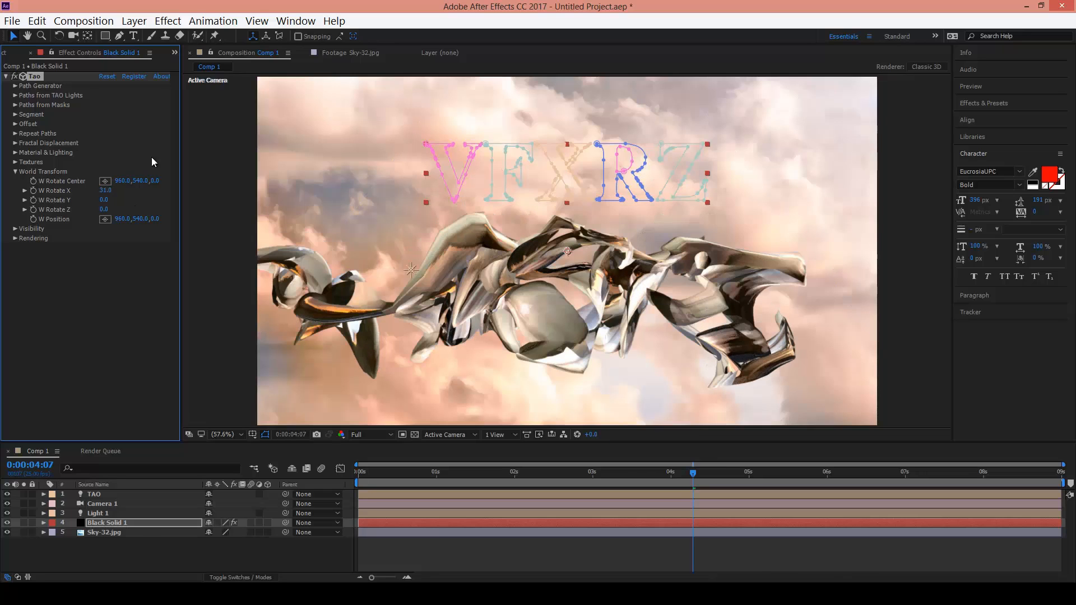
drag(140, 181, 160, 188)
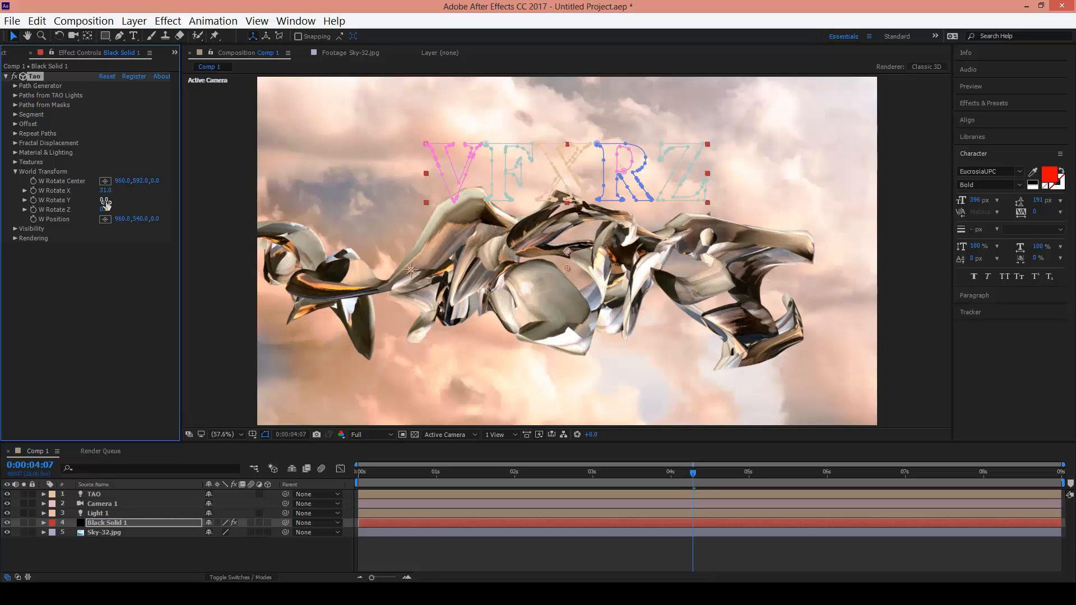
drag(105, 201, 123, 204)
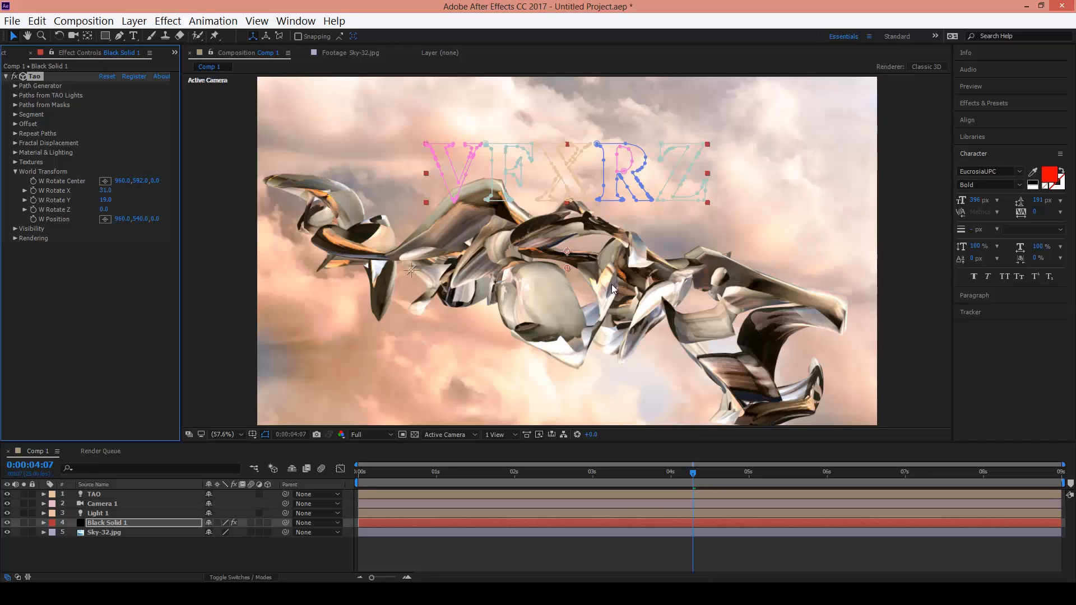
click(15, 172)
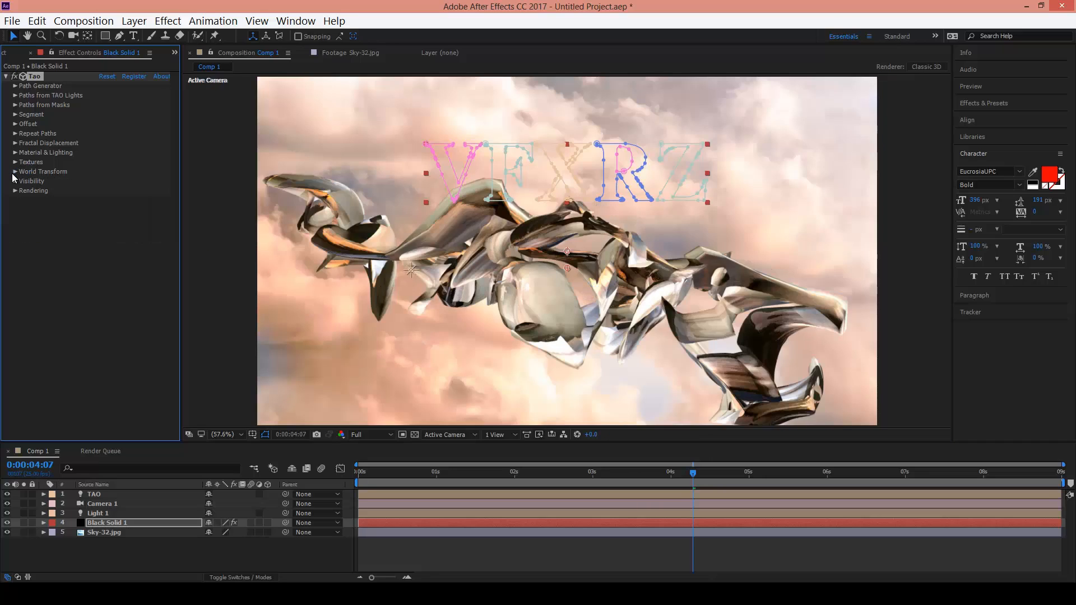
Step: Try the Density shader in Tao's Rendering settings, and choose Smooth
click(15, 191)
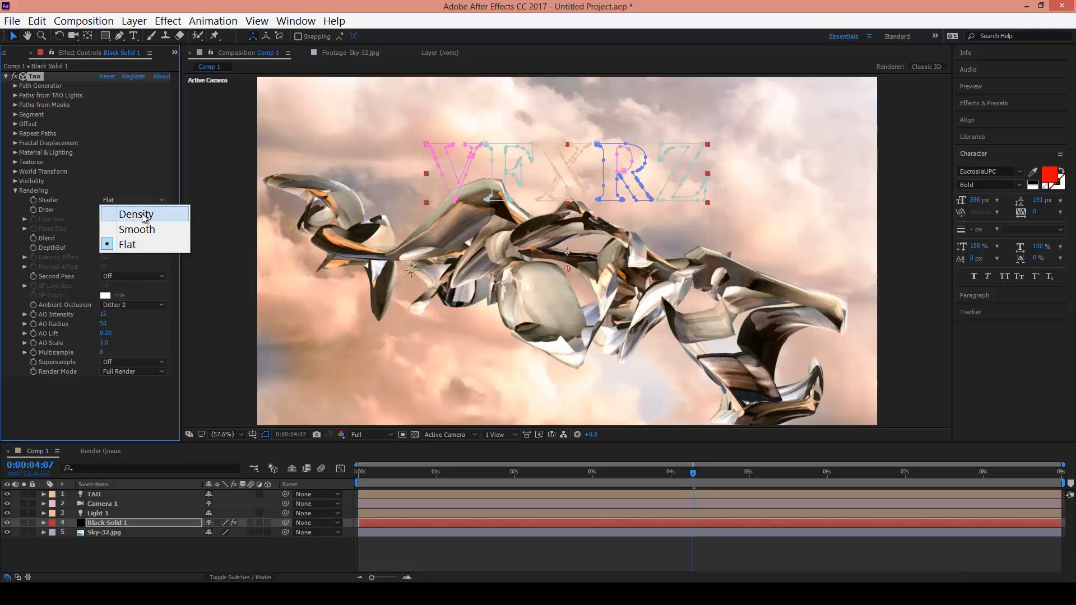
click(135, 215)
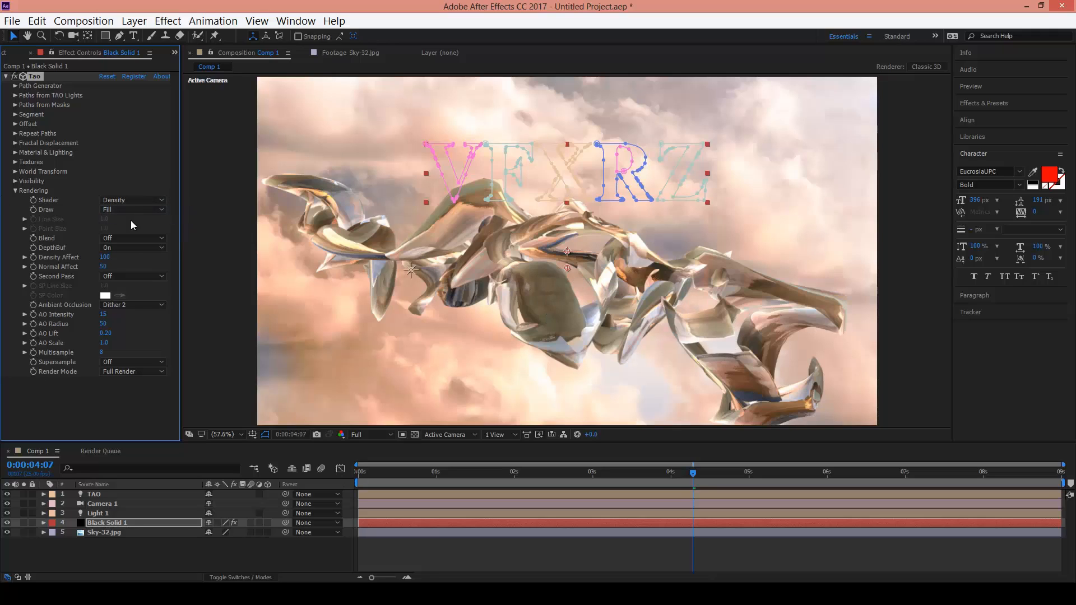
click(133, 200)
click(144, 229)
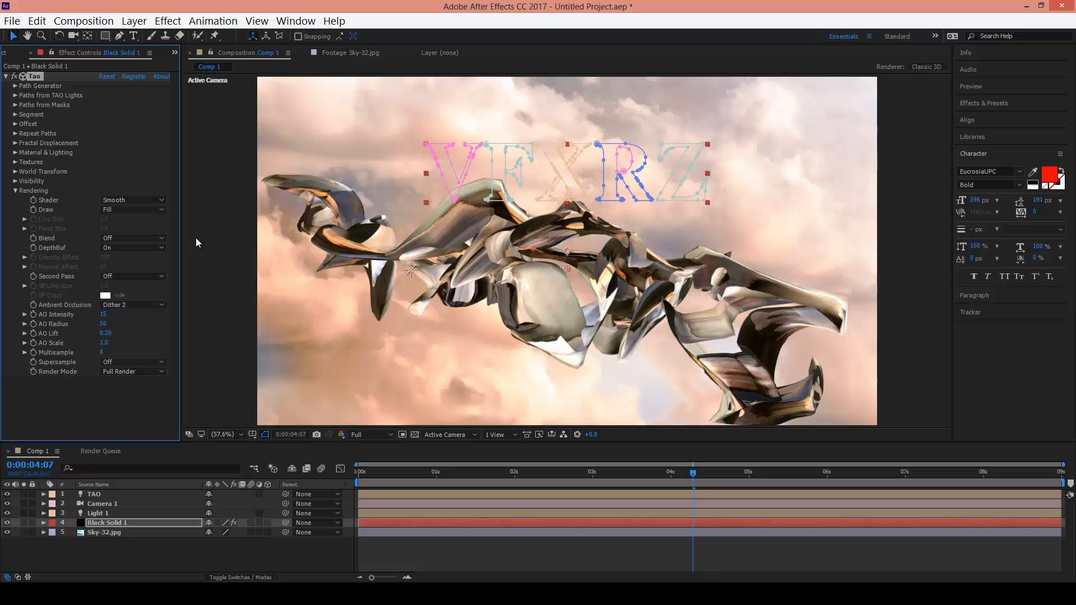
Step: Try the Add blend mode in Tao's Rendering settings, and return Blend to Off
click(147, 239)
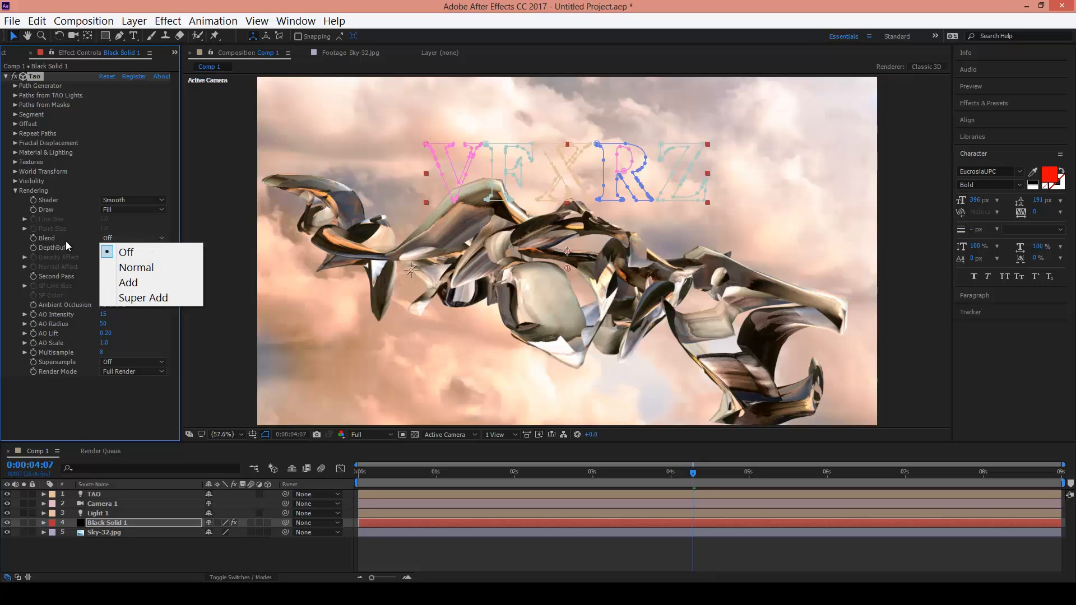
click(152, 283)
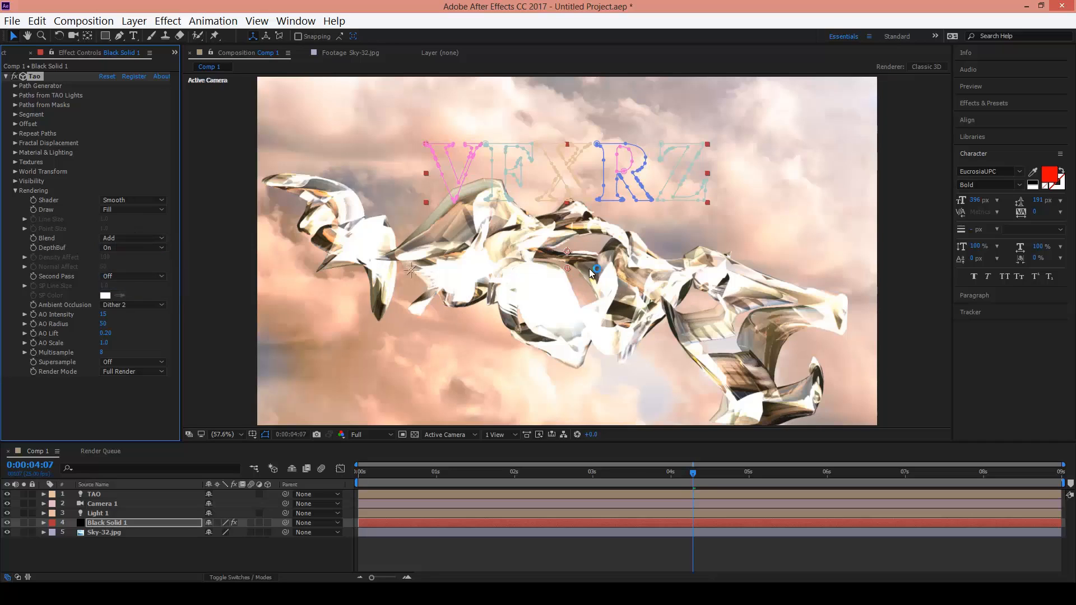
click(117, 240)
click(138, 251)
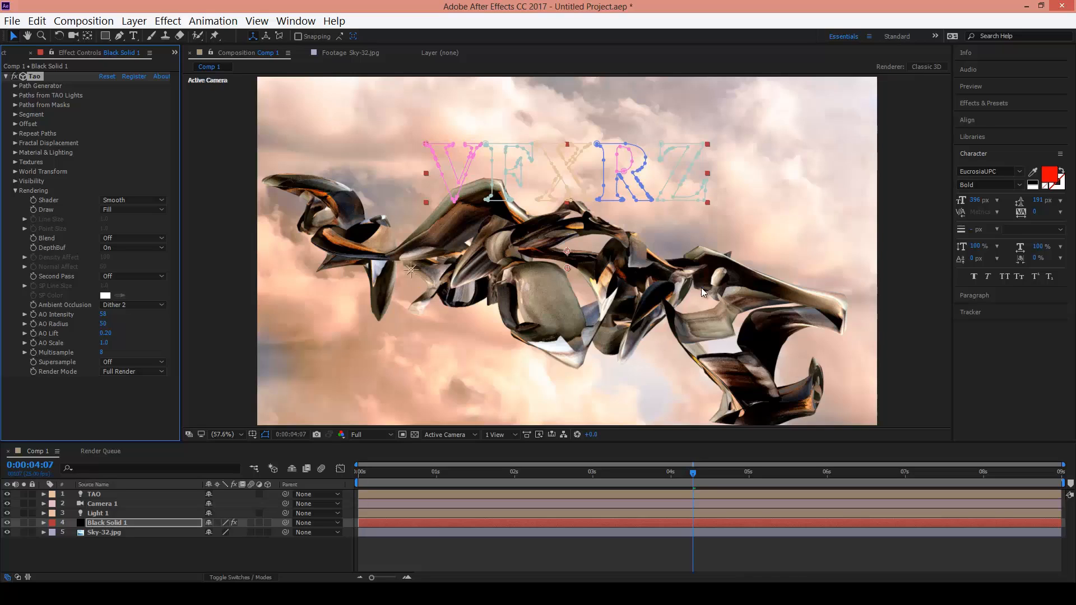
Step: Review Tao's Render Mode options keeping Full Render, and set Draw to Wireframe
click(135, 372)
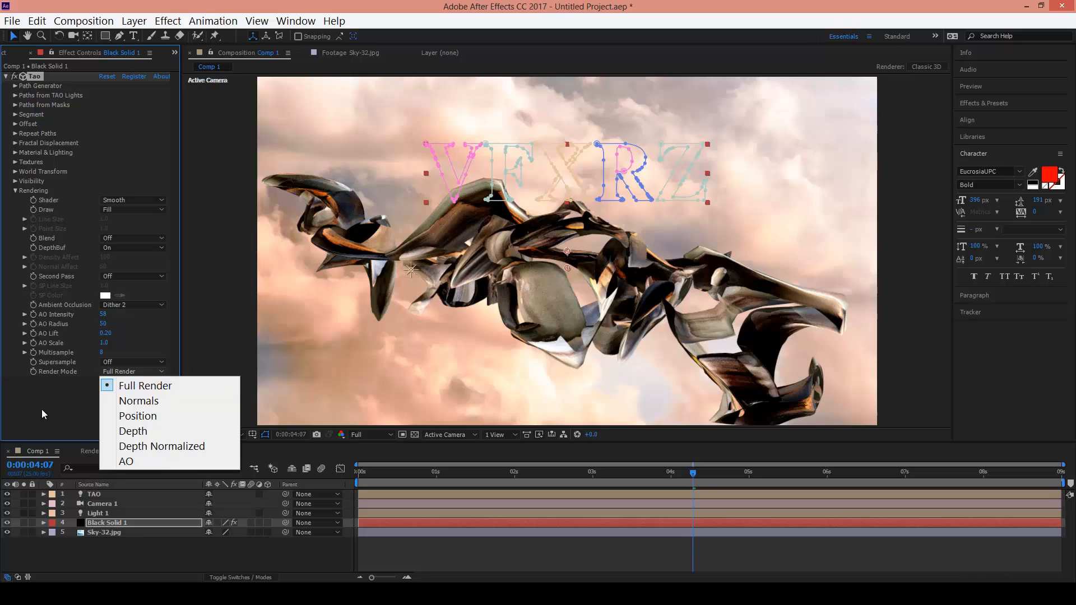
click(136, 386)
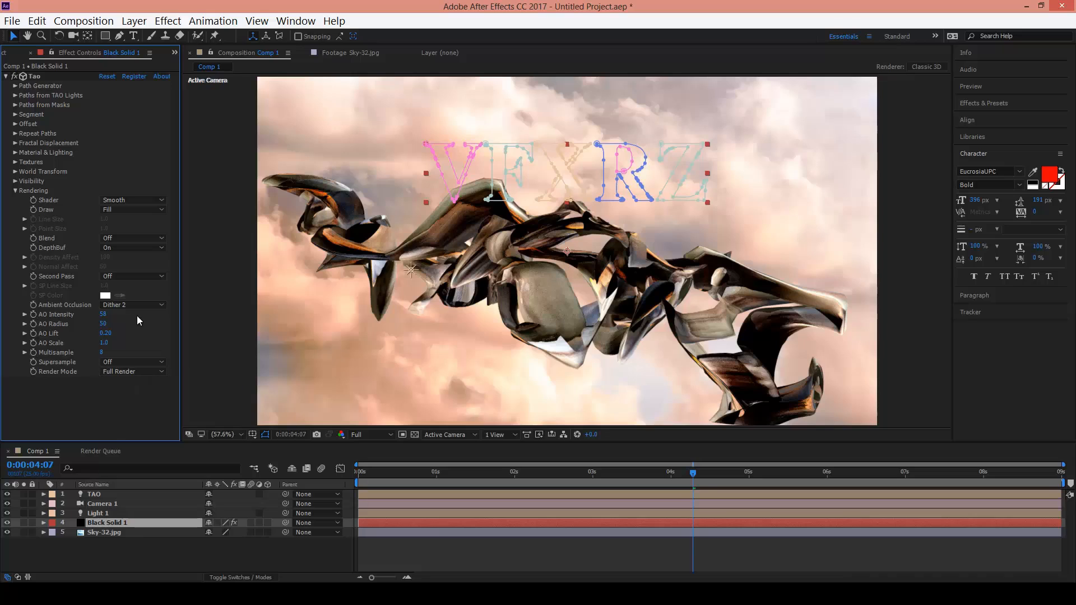
click(145, 210)
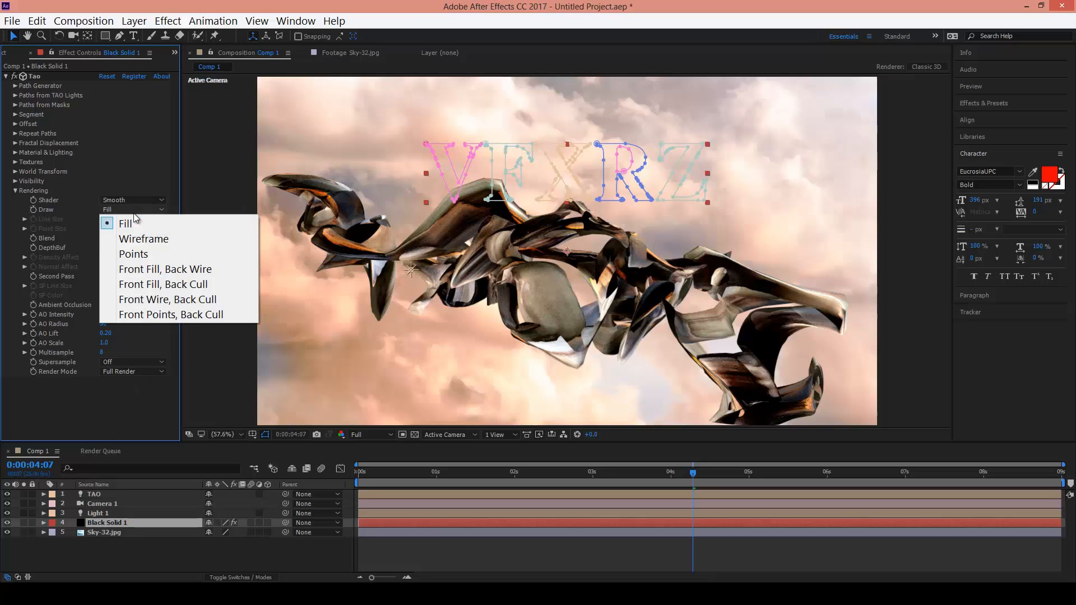
click(156, 245)
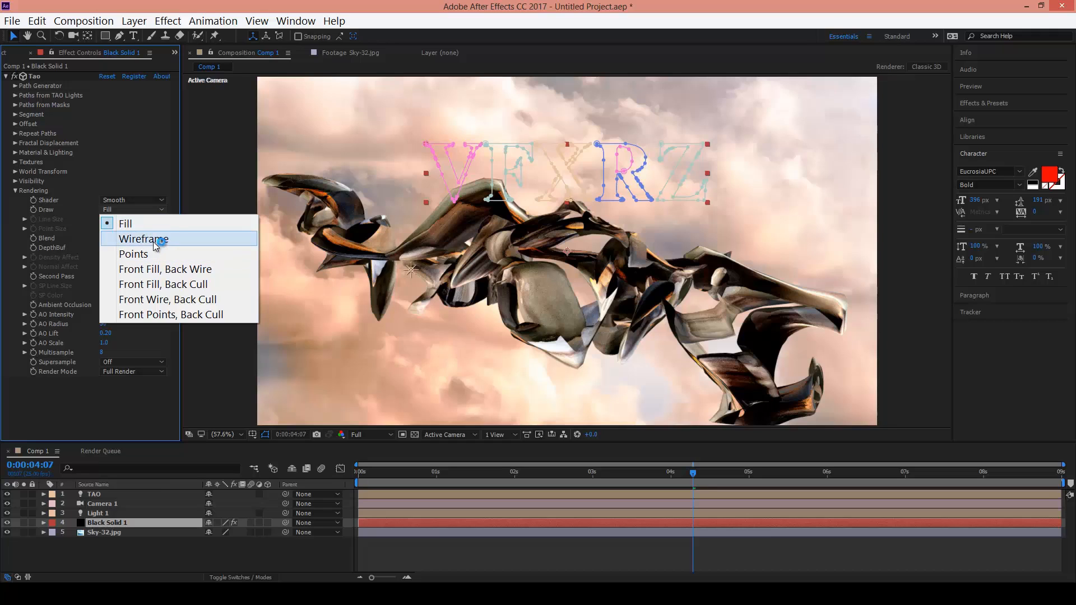
click(130, 242)
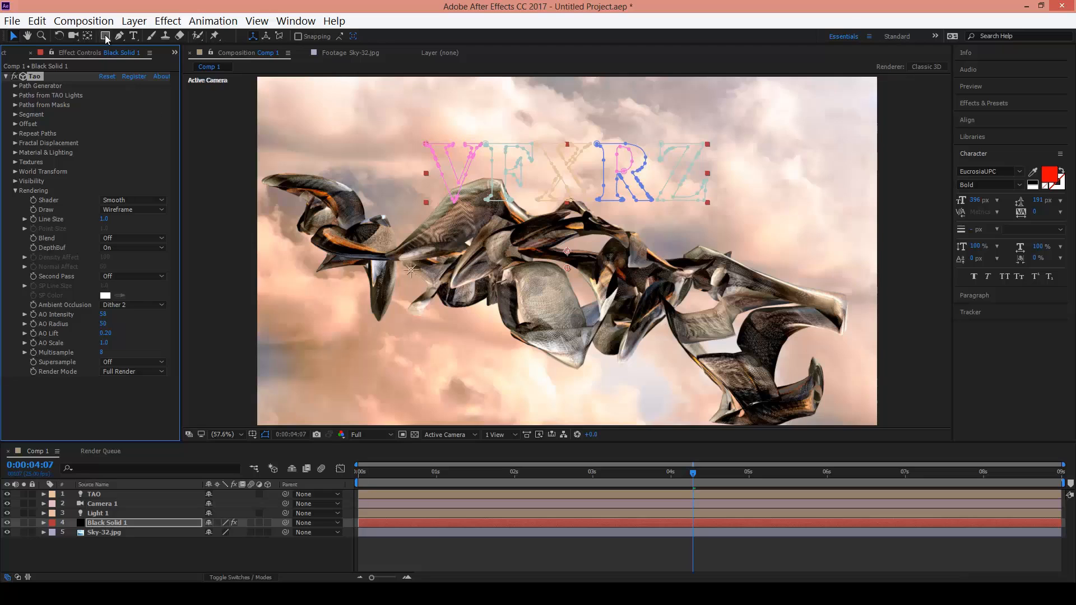
Step: Move the camera in close to Tao's wireframe geometry with the camera tool
click(72, 35)
drag(637, 348, 644, 103)
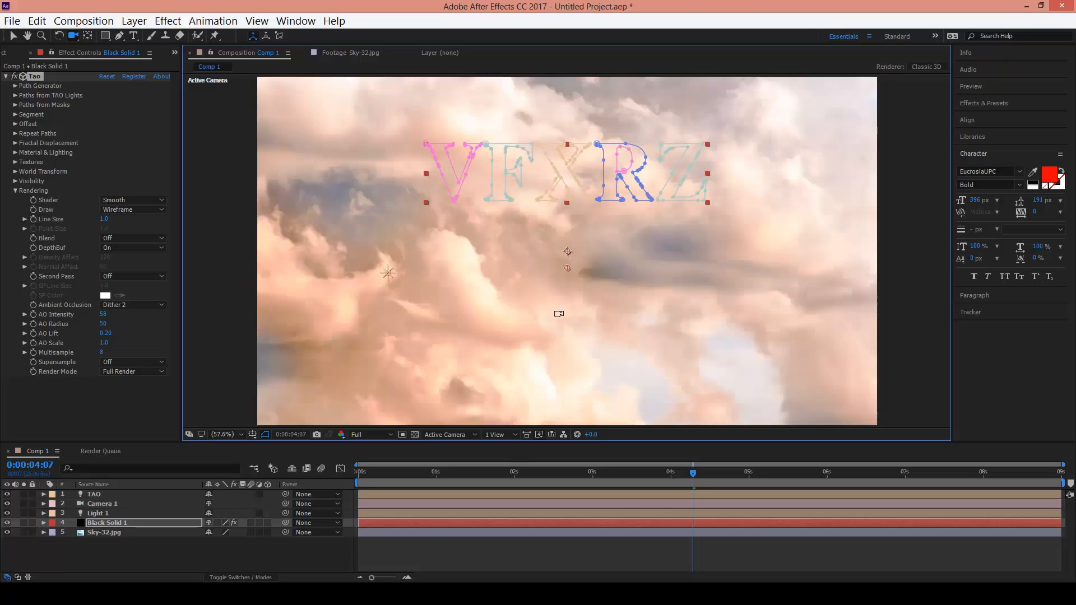
drag(553, 320, 556, 337)
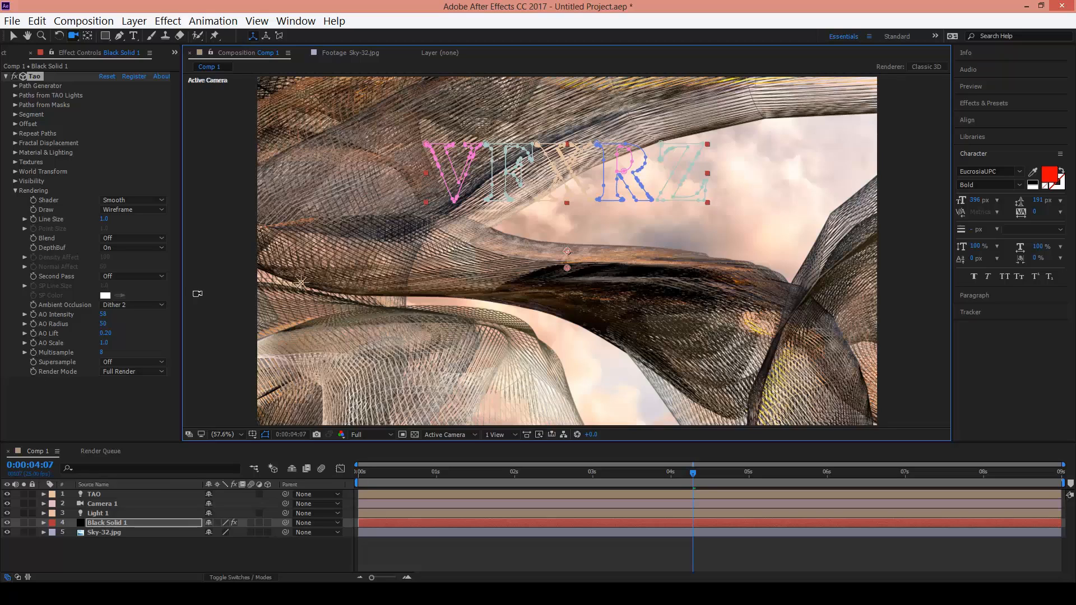
Step: Try drawing Tao as Points from a changed camera view, and return Draw to Fill
click(157, 210)
click(124, 255)
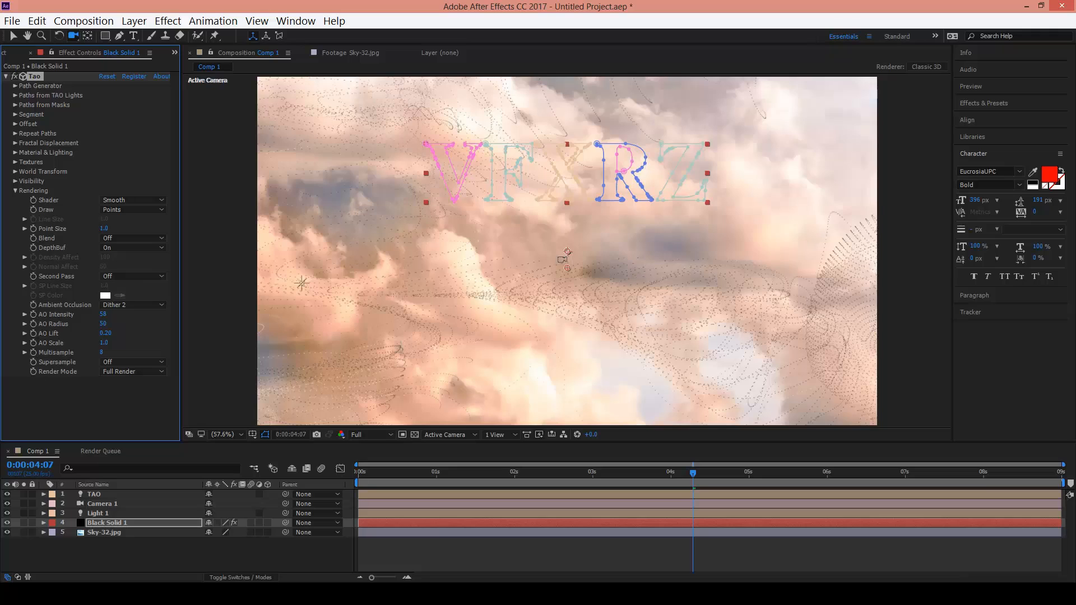
drag(571, 331, 685, 336)
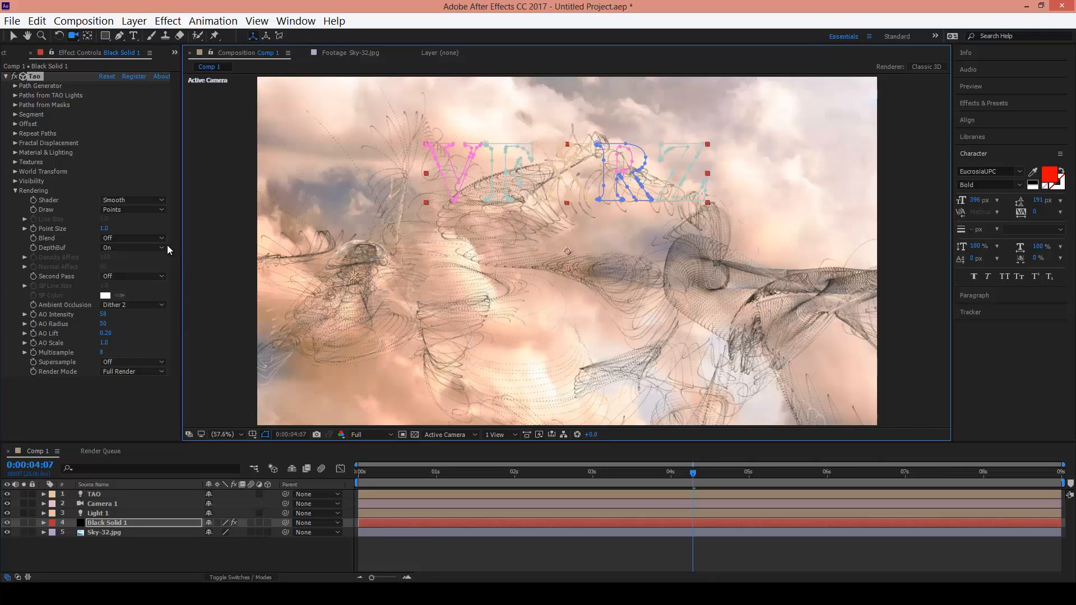
click(142, 236)
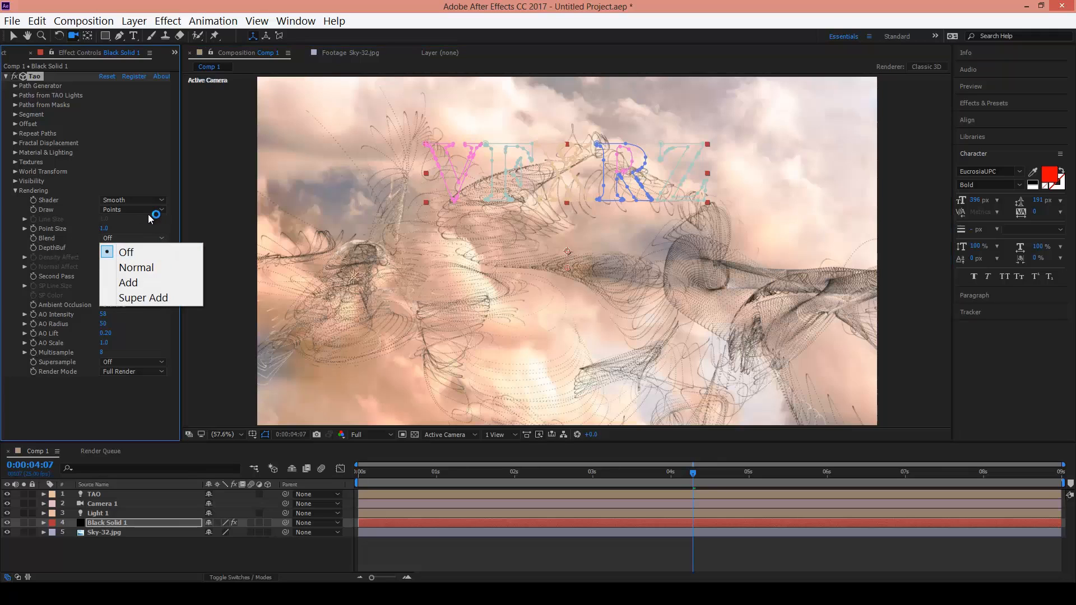
click(148, 212)
click(147, 224)
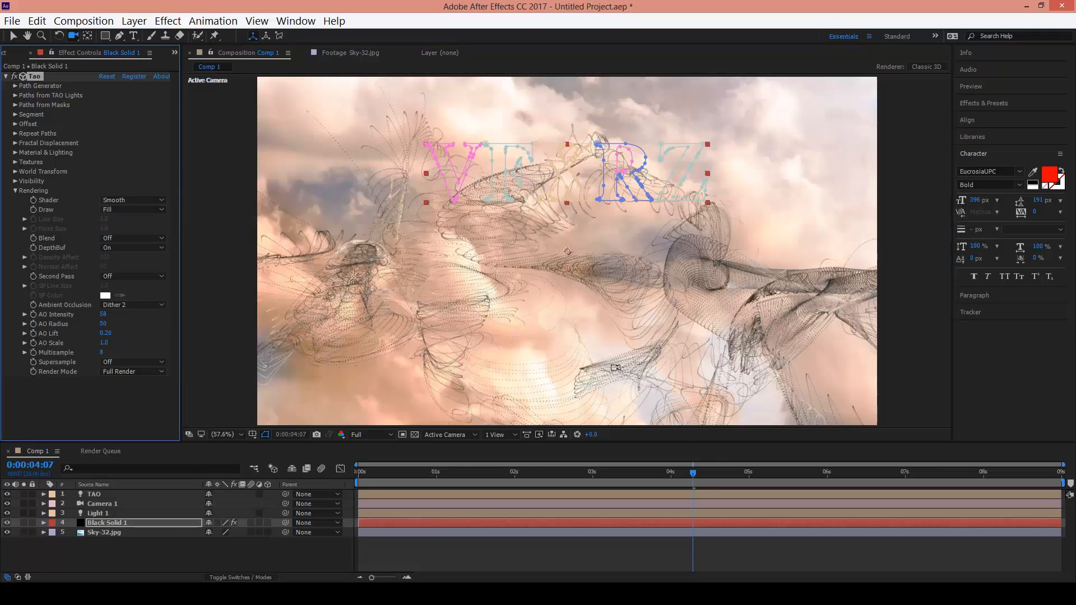